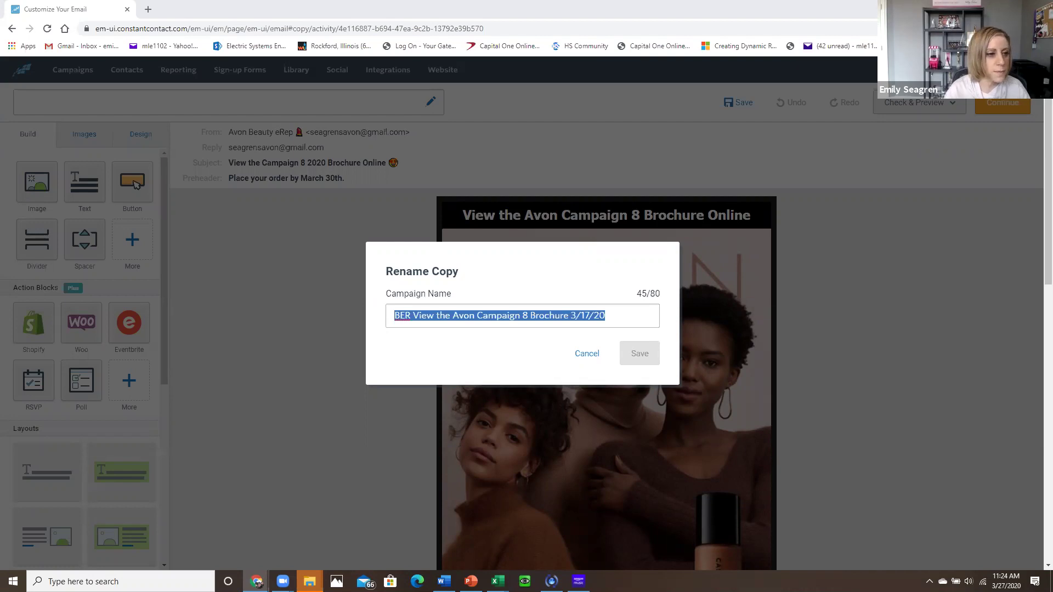
Switch to the Yahoo Mail window, maximize it, and check the blog article linked from the Avon "Empowering Women For Over 134 Years" email
{"action": "key", "text": "alt+Tab"}
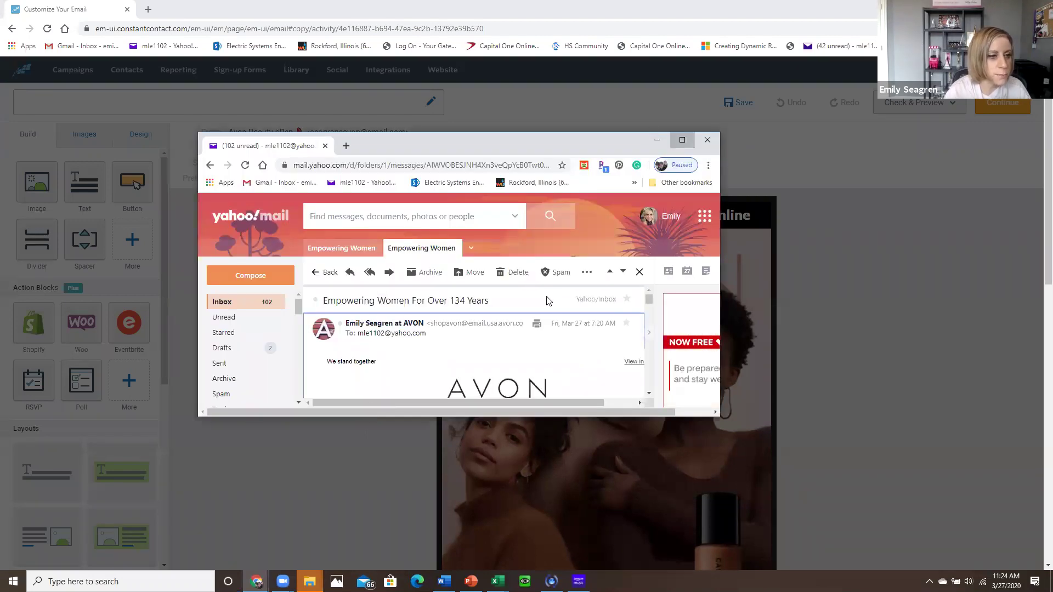
{"action": "key", "text": "super+Up"}
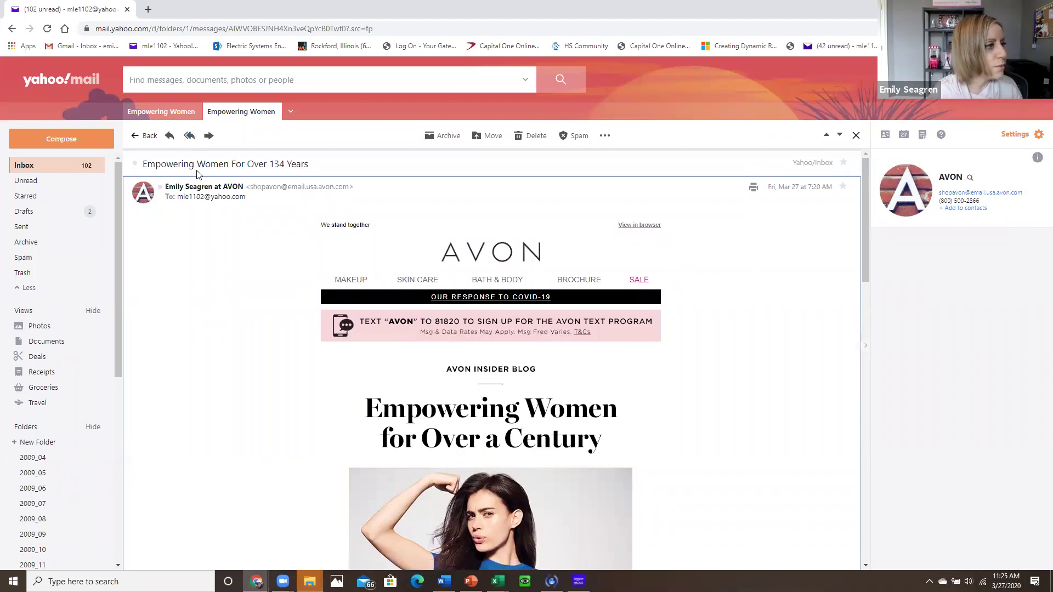
{"action": "mouse_move", "coordinate": [166, 190]}
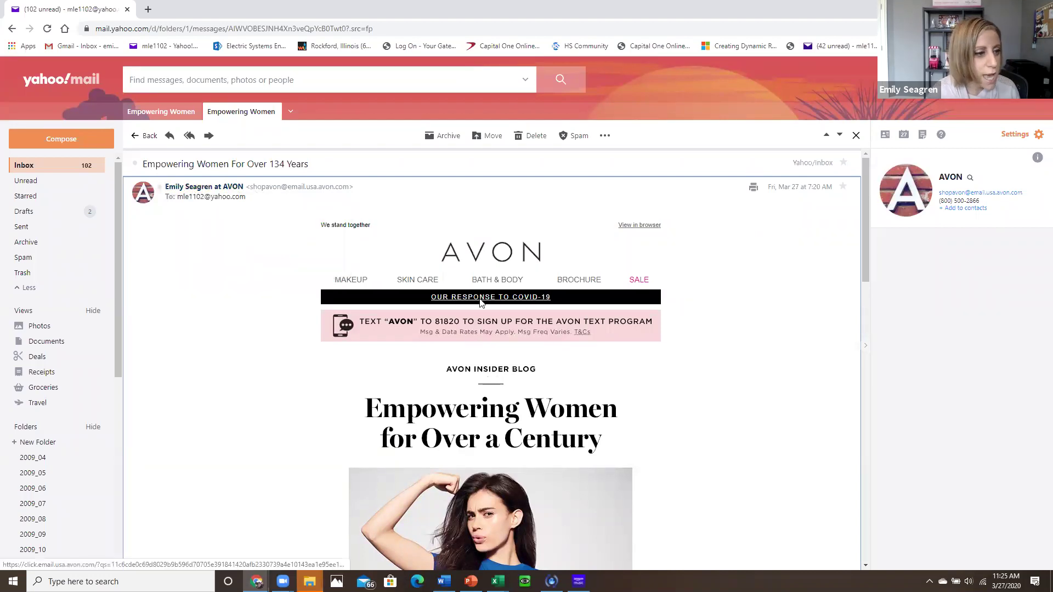
{"action": "scroll", "coordinate": [480, 302], "scroll_direction": "down", "scroll_amount": 2}
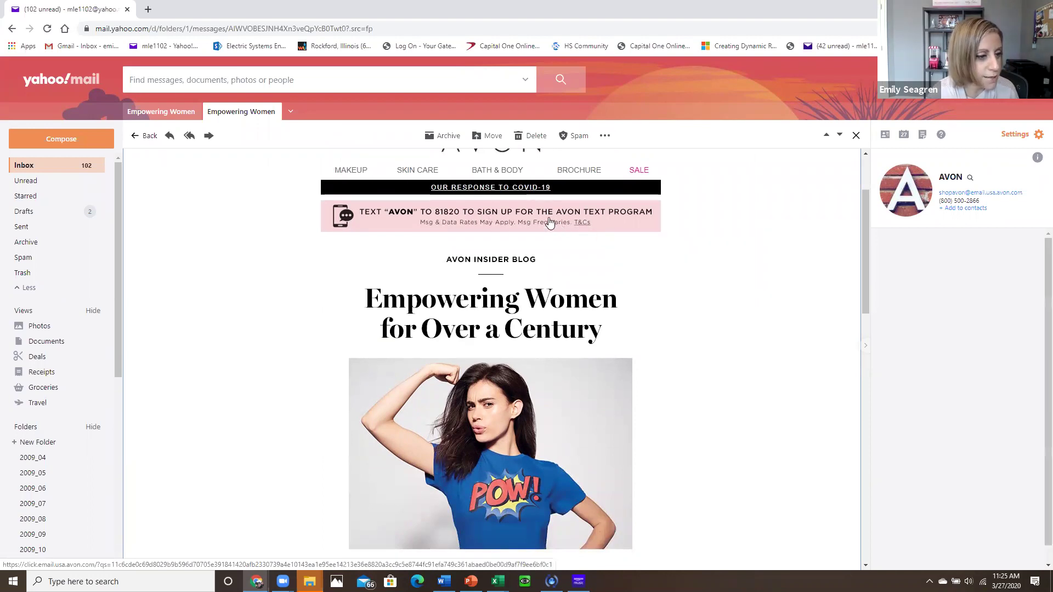
{"action": "scroll", "coordinate": [548, 222], "scroll_direction": "down", "scroll_amount": 2}
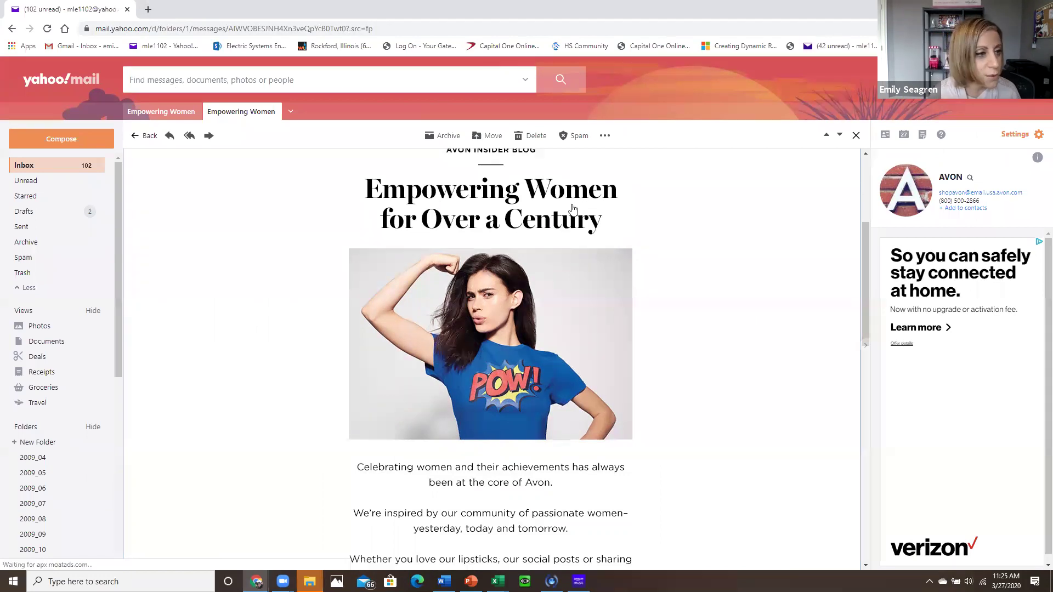
{"action": "left_click", "coordinate": [523, 274]}
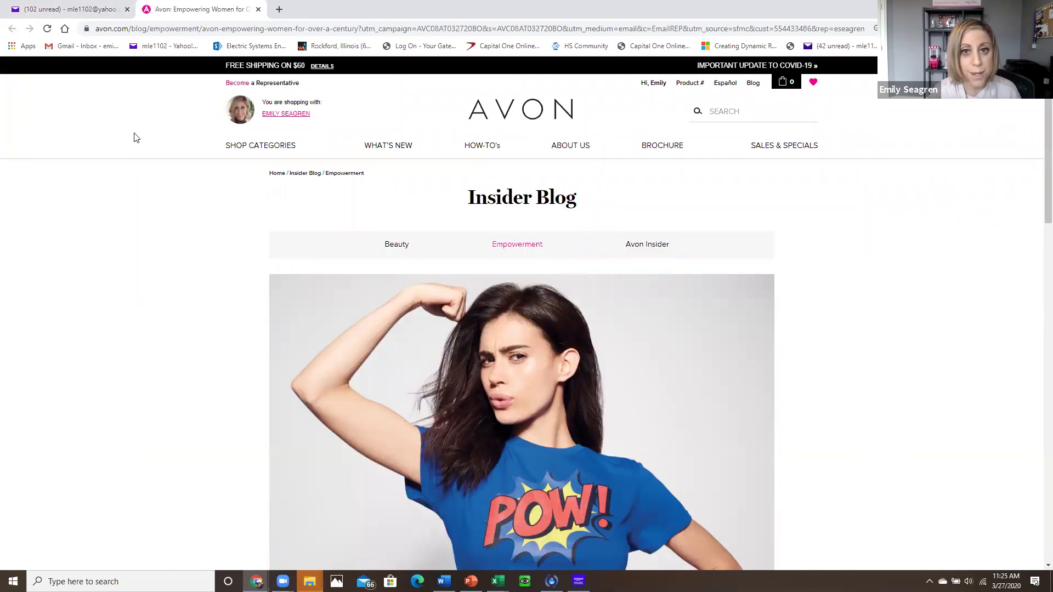
{"action": "left_click", "coordinate": [54, 7]}
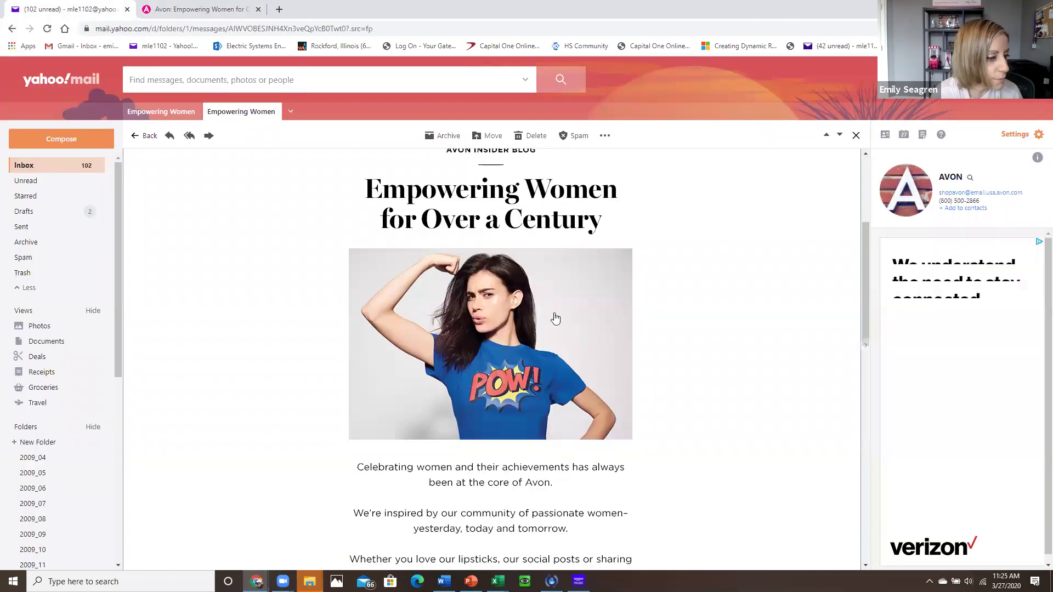
Check the eye-cream page linked further down in the Avon email and return to the start of the message
{"action": "scroll", "coordinate": [551, 314], "scroll_direction": "down", "scroll_amount": 6}
{"action": "scroll", "coordinate": [549, 314], "scroll_direction": "down", "scroll_amount": 2}
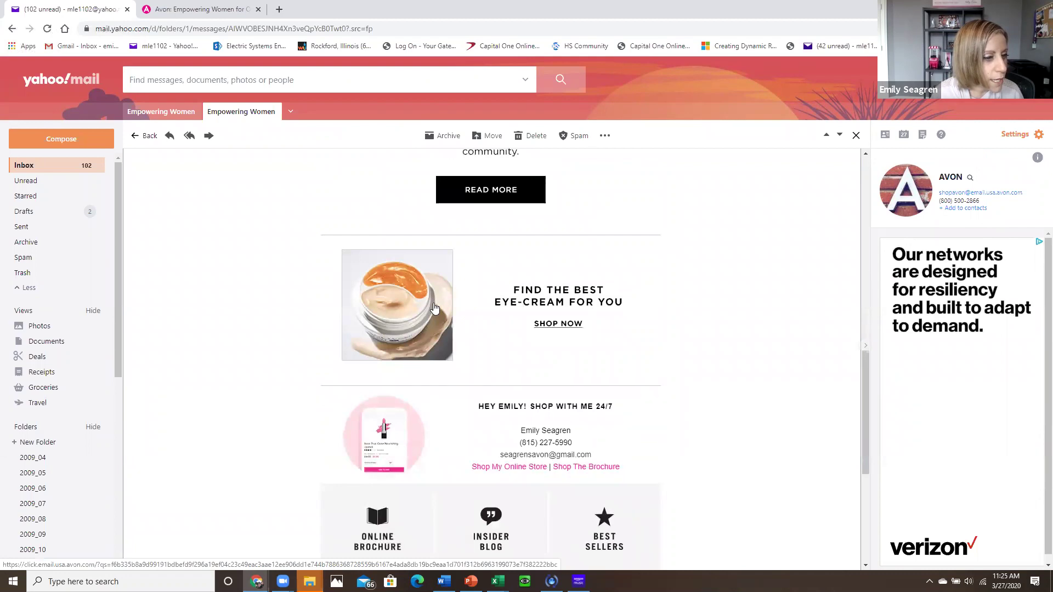
{"action": "left_click", "coordinate": [435, 307]}
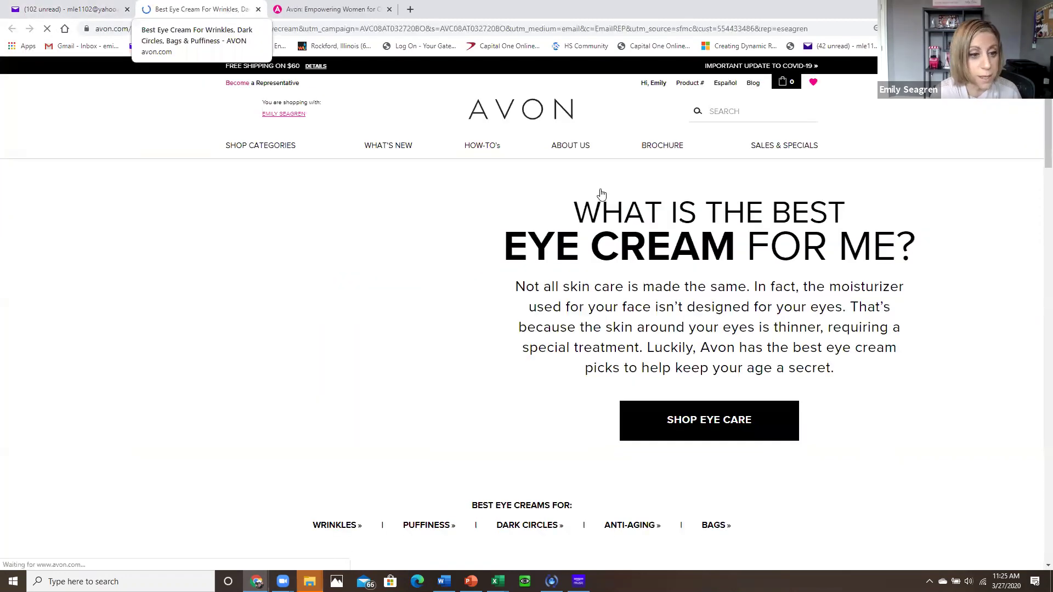
{"action": "scroll", "coordinate": [702, 371], "scroll_direction": "down", "scroll_amount": 6}
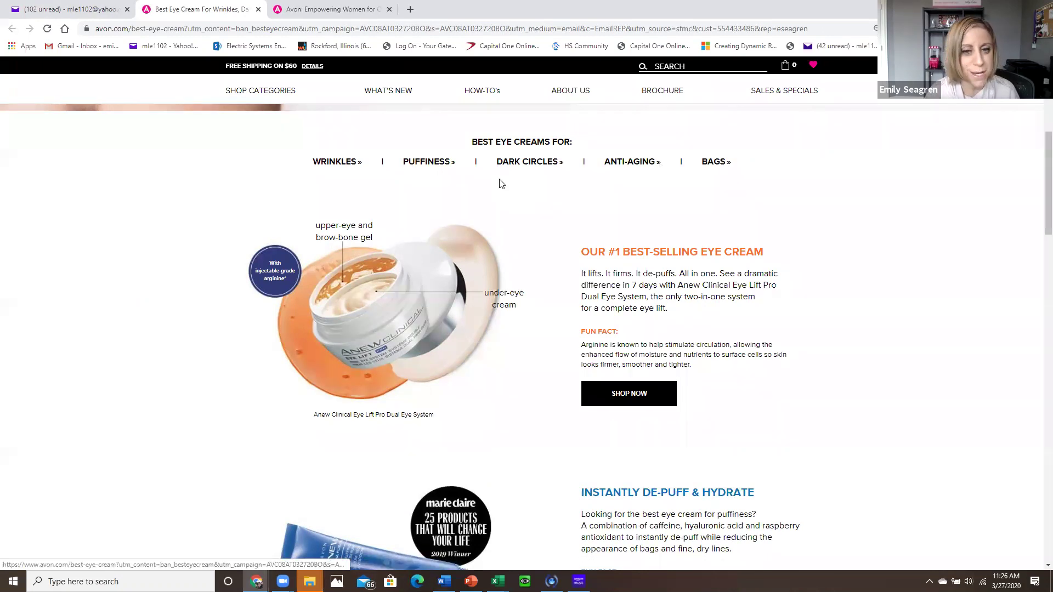
{"action": "left_click", "coordinate": [82, 10]}
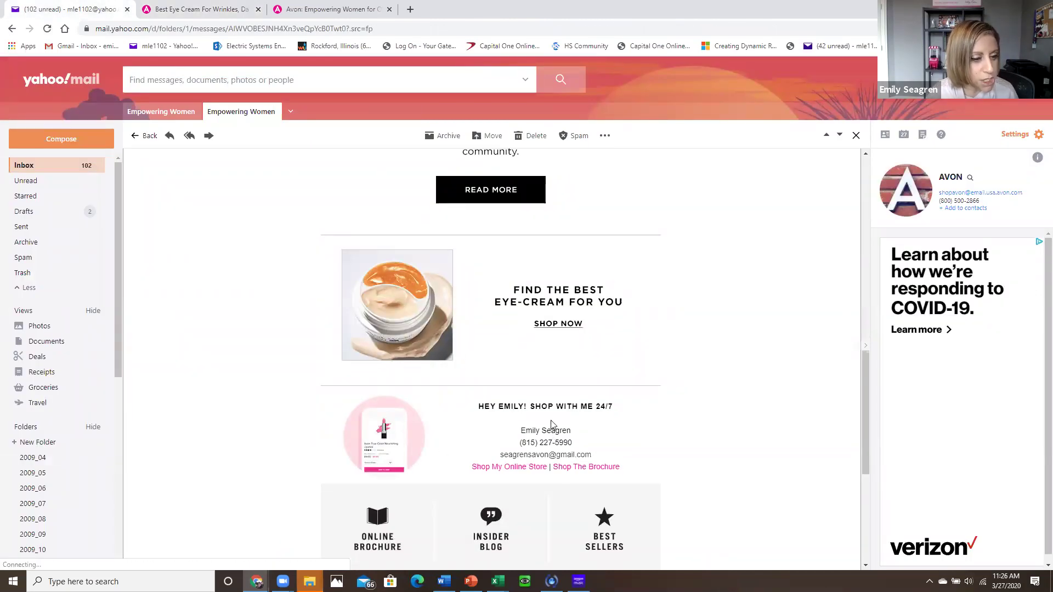
{"action": "scroll", "coordinate": [548, 427], "scroll_direction": "up", "scroll_amount": 10}
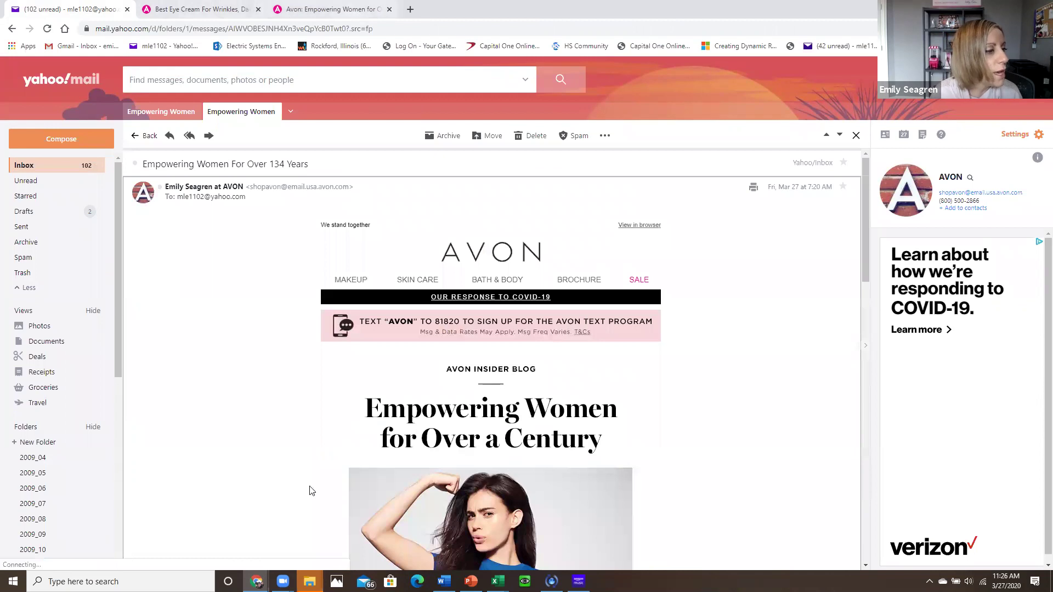
Open youravon.com in a new browser tab and sign in to the representative account
{"action": "left_click", "coordinate": [410, 9]}
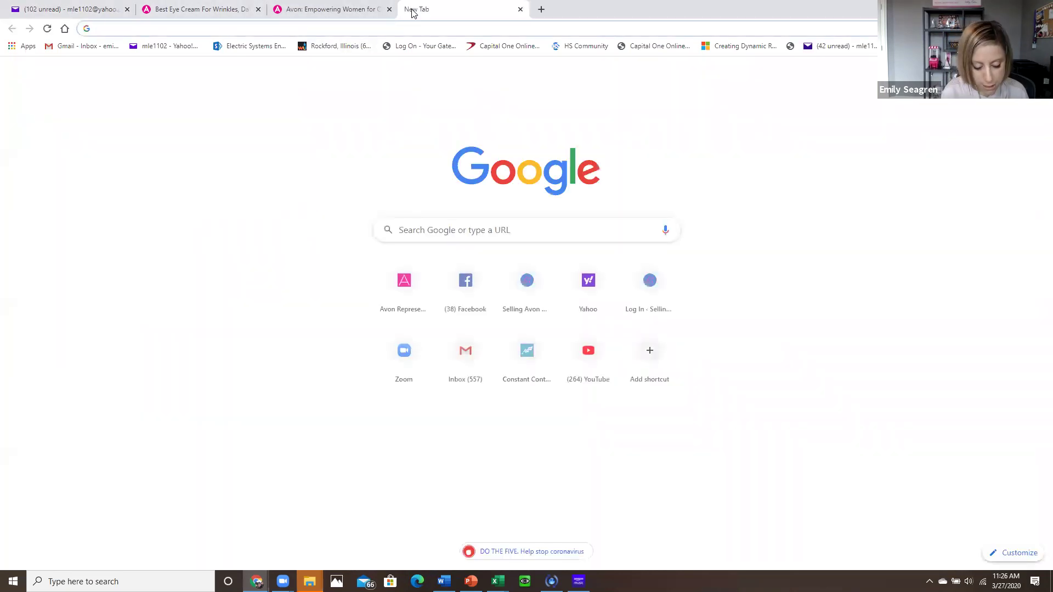
{"action": "type", "text": "youravon"}
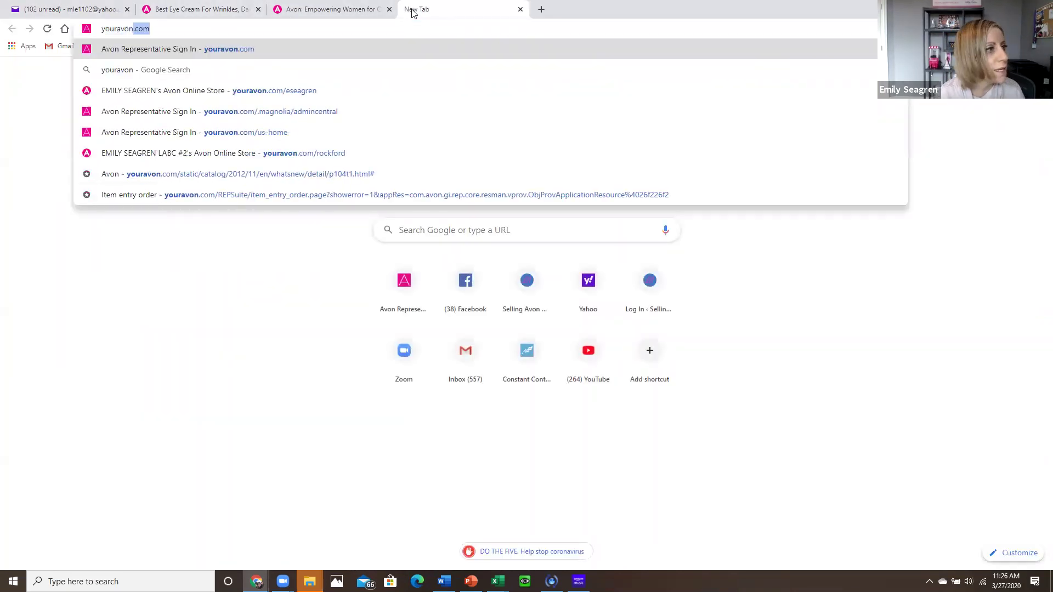
{"action": "key", "text": "Return"}
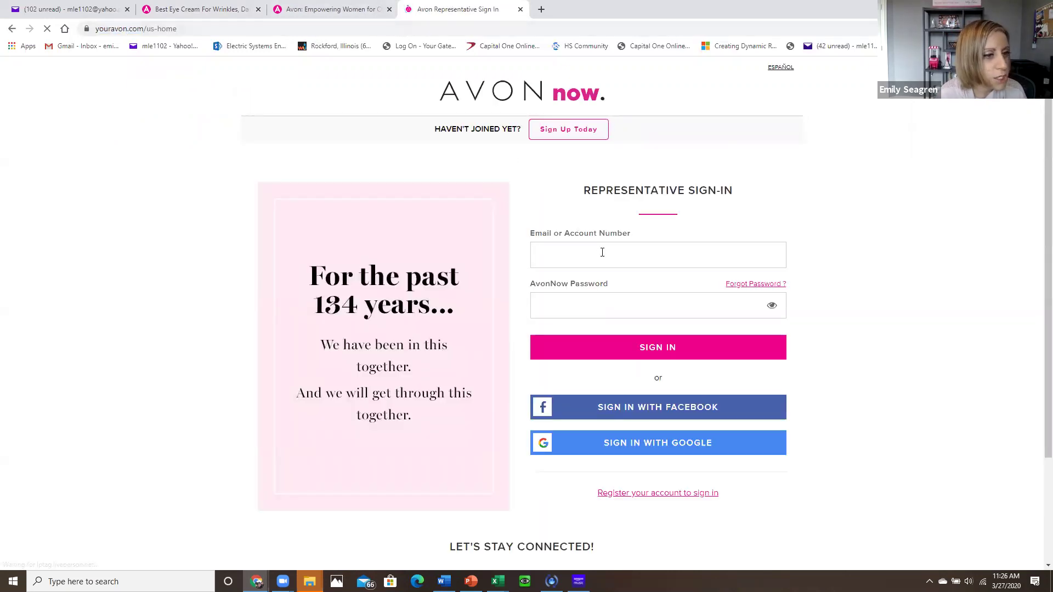
{"action": "left_click", "coordinate": [602, 252]}
{"action": "left_click", "coordinate": [698, 354]}
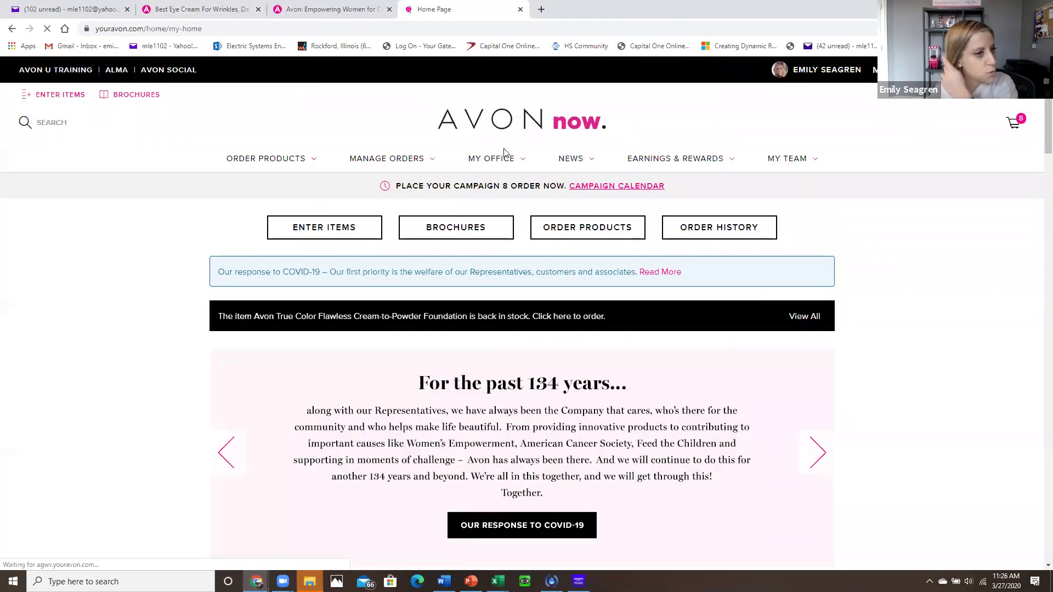
Go to the Avon Web Office and open its Add Customers page
{"action": "left_click", "coordinate": [507, 158]}
{"action": "left_click", "coordinate": [507, 192]}
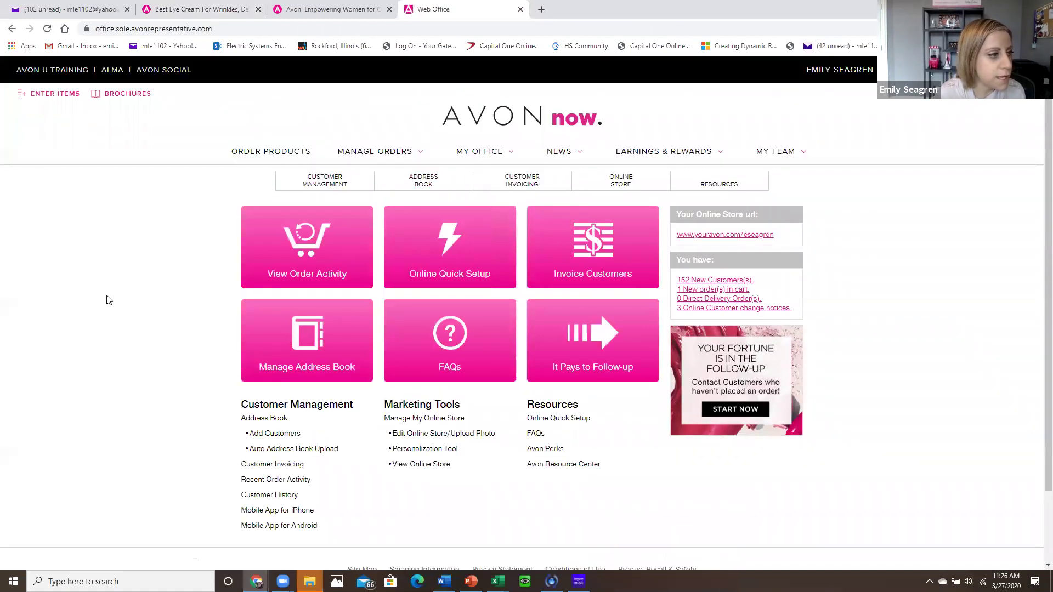
{"action": "left_click", "coordinate": [410, 189]}
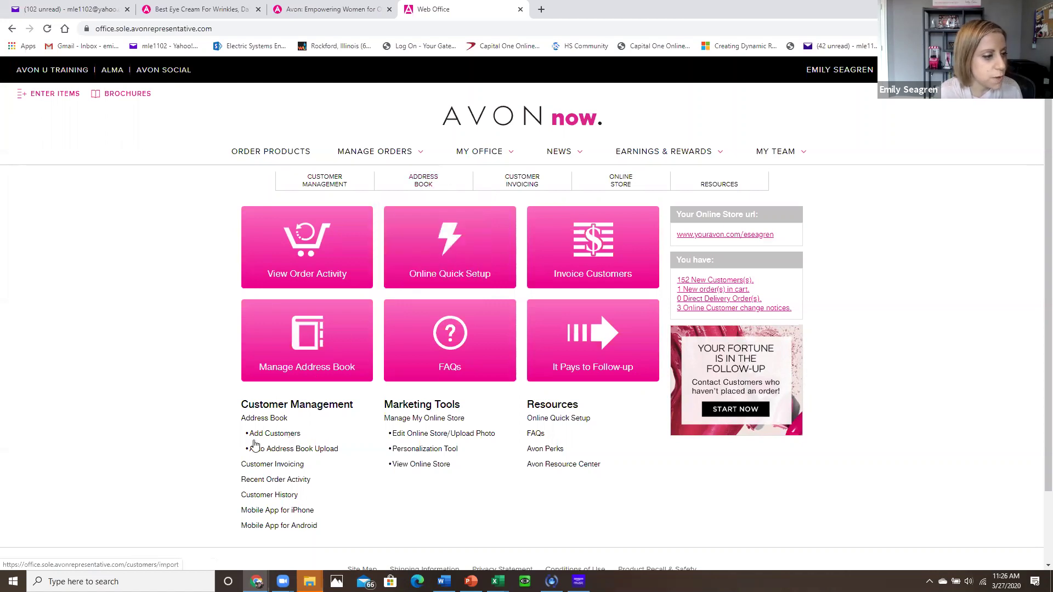
{"action": "left_click", "coordinate": [268, 437]}
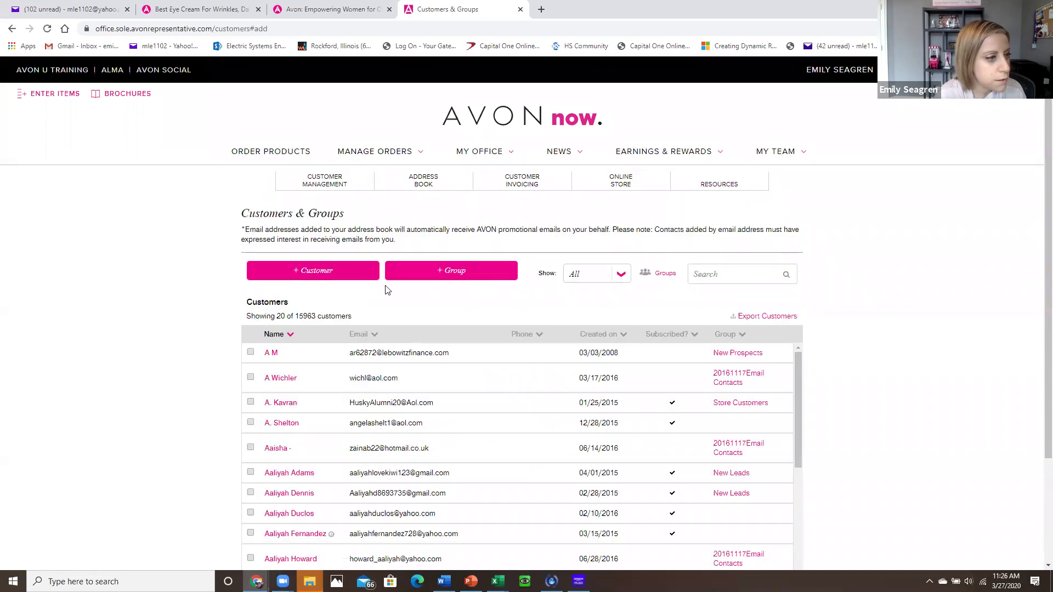
Open the form for adding a new customer and look through its available customer groups
{"action": "left_click", "coordinate": [341, 269]}
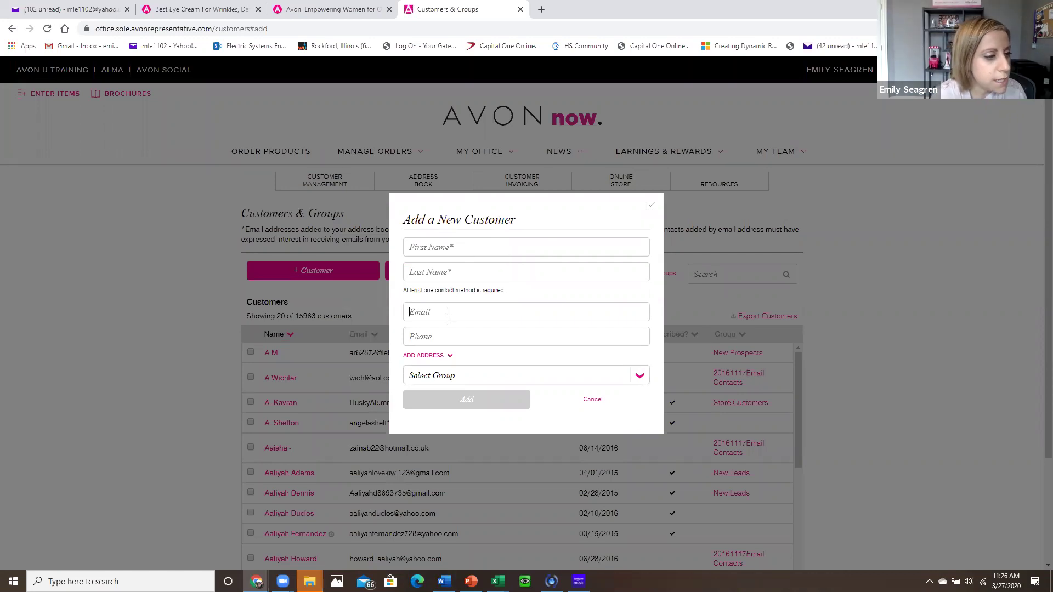
{"action": "left_click", "coordinate": [444, 376]}
{"action": "left_click", "coordinate": [444, 377]}
{"action": "left_click", "coordinate": [444, 376]}
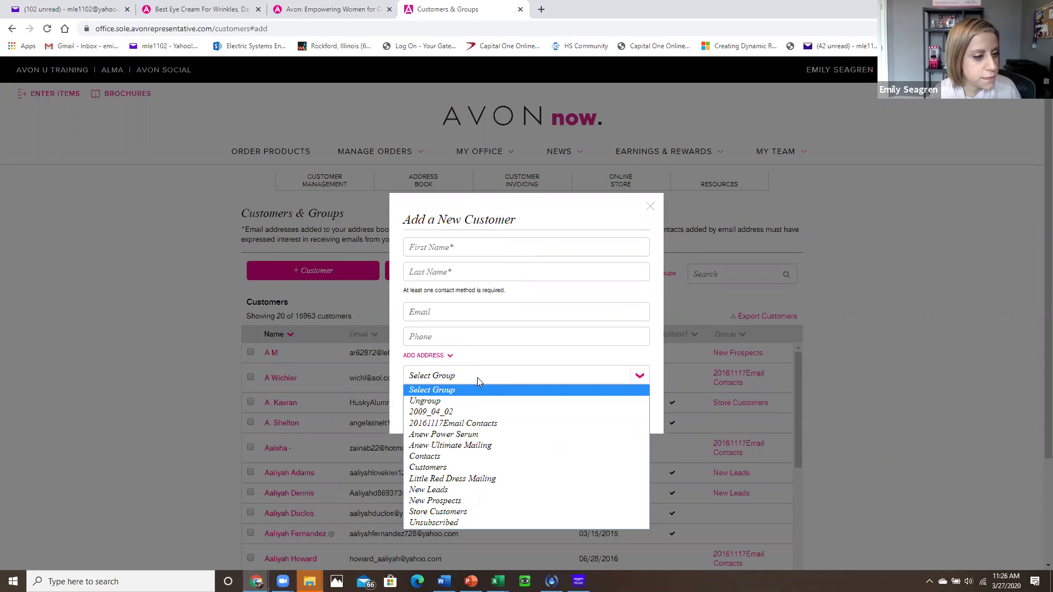
{"action": "left_click", "coordinate": [477, 377]}
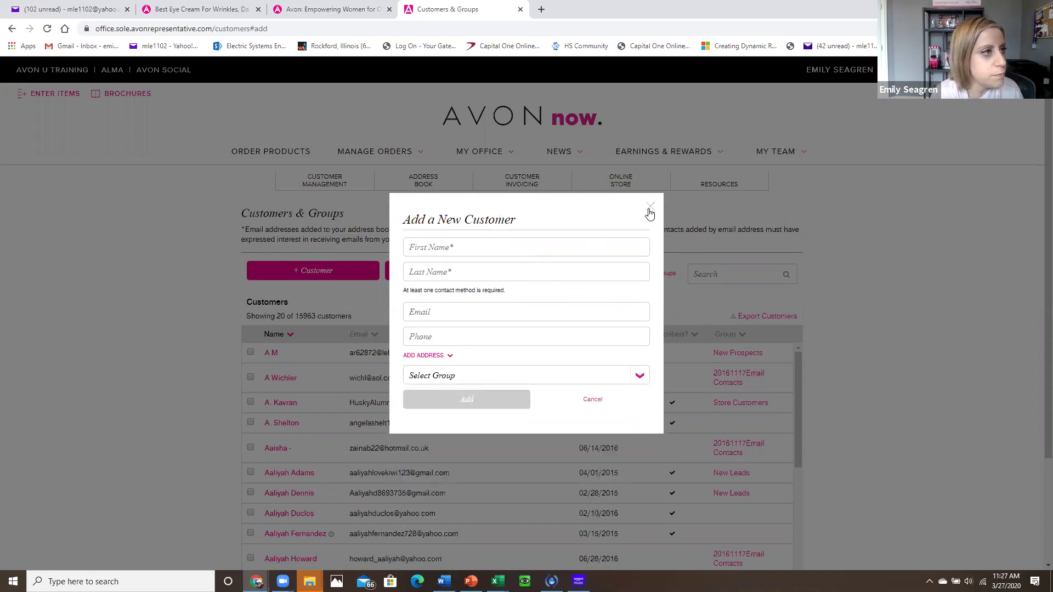
{"action": "left_click", "coordinate": [329, 10]}
{"action": "left_click", "coordinate": [418, 3]}
{"action": "left_click", "coordinate": [357, 7]}
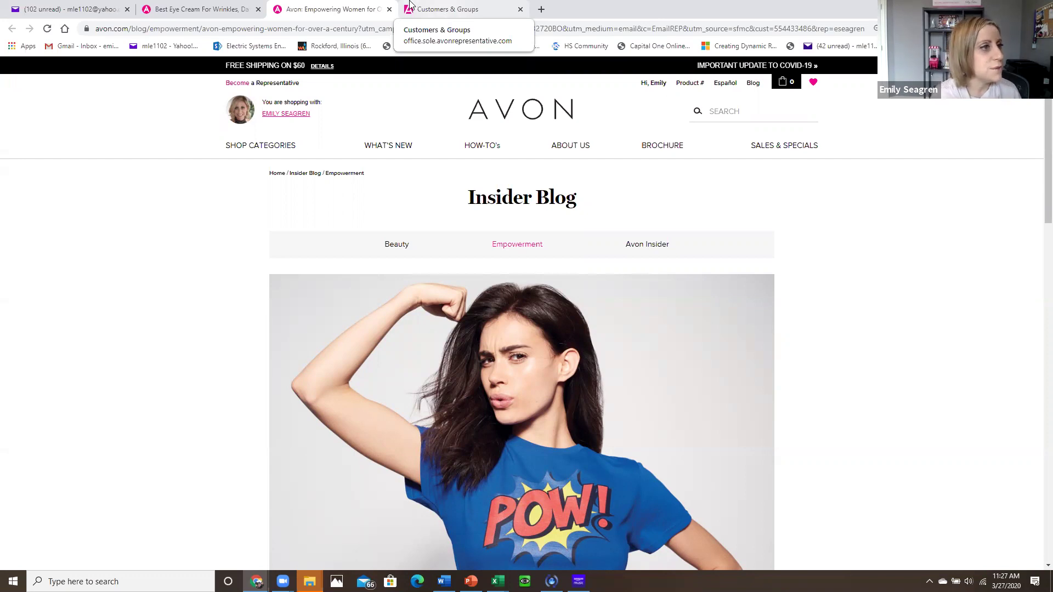
Switch back to Constant Contact and save the campaign copy as "BER View the Avon Campaign 8 Brochure 3/27/20"
{"action": "left_click", "coordinate": [70, 6]}
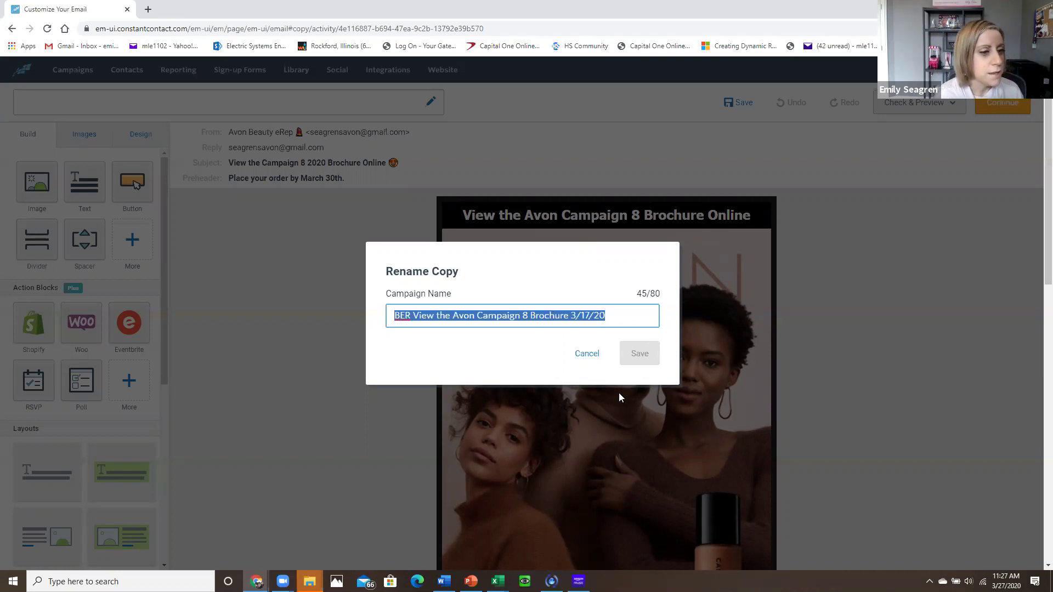
{"action": "left_click", "coordinate": [602, 320]}
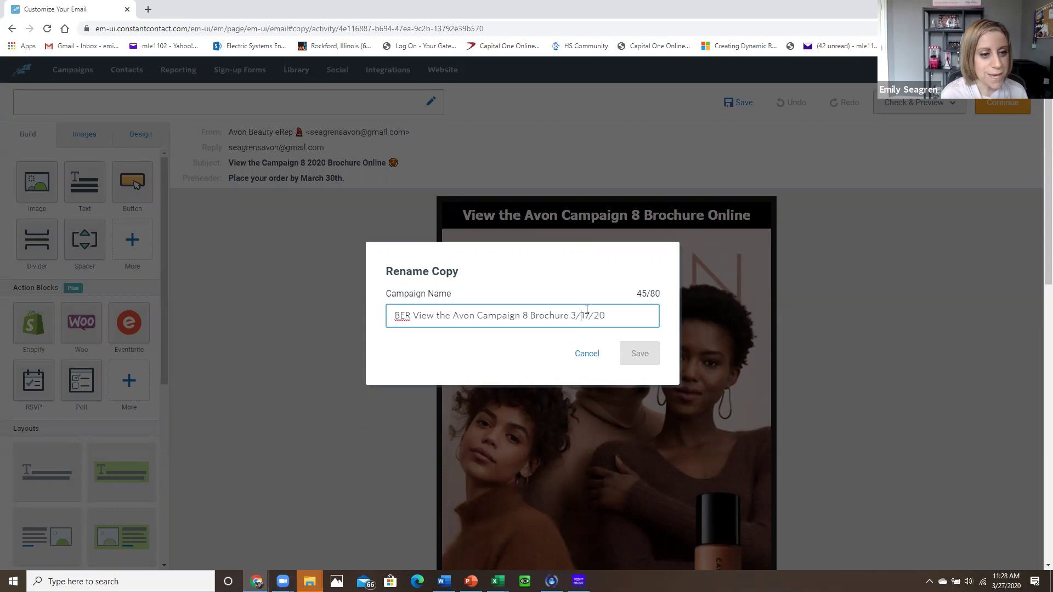
{"action": "key", "text": "Delete"}
{"action": "type", "text": "2"}
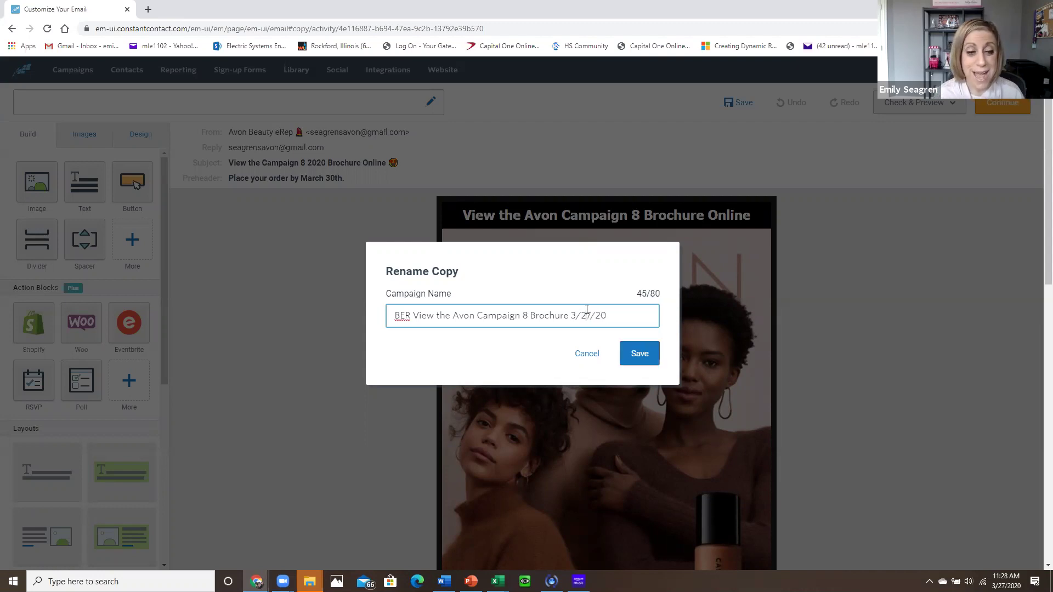
{"action": "left_click", "coordinate": [647, 357]}
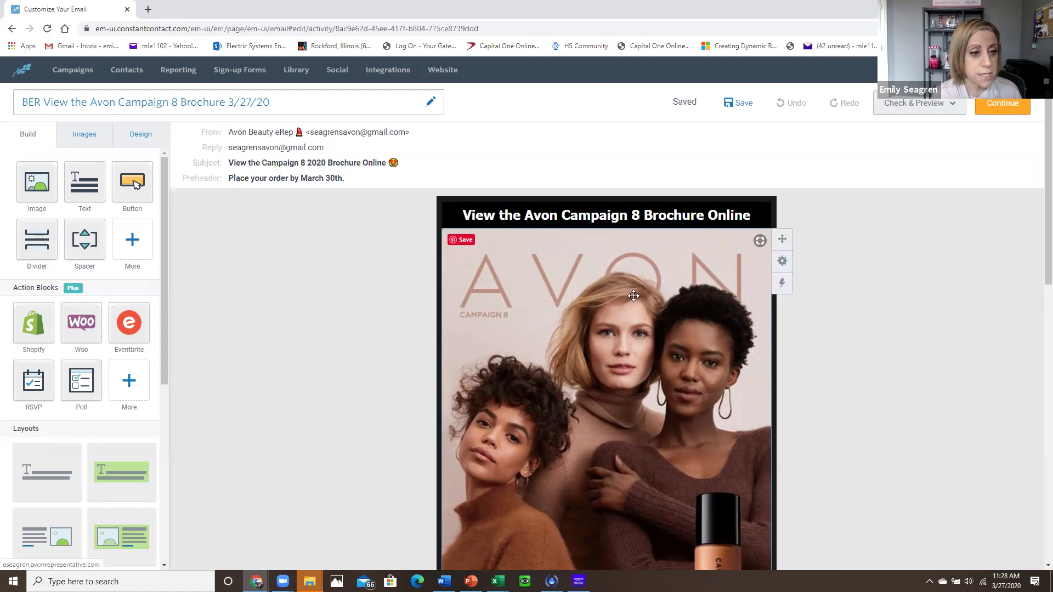
Review the campaign email from the brochure cover down to the social media links and back to the header
{"action": "scroll", "coordinate": [633, 296], "scroll_direction": "down", "scroll_amount": 8}
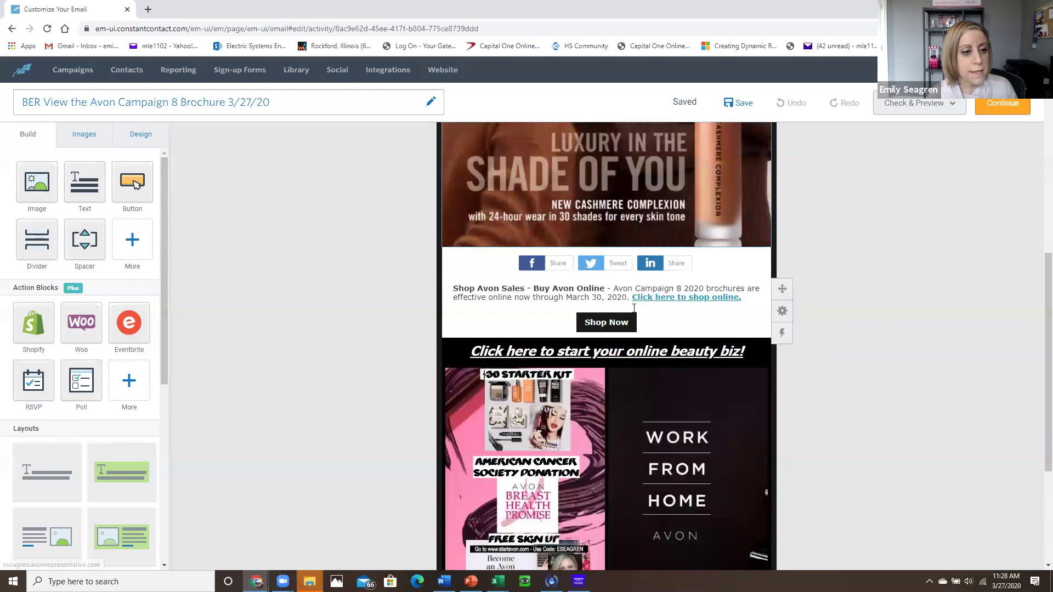
{"action": "scroll", "coordinate": [620, 392], "scroll_direction": "down", "scroll_amount": 2}
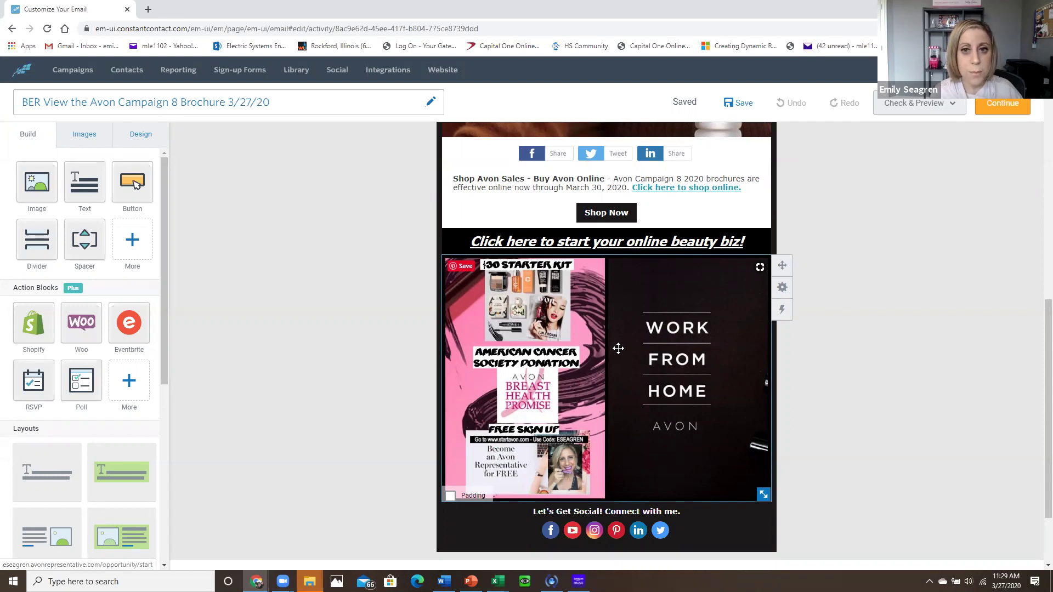
{"action": "scroll", "coordinate": [618, 348], "scroll_direction": "up", "scroll_amount": 8}
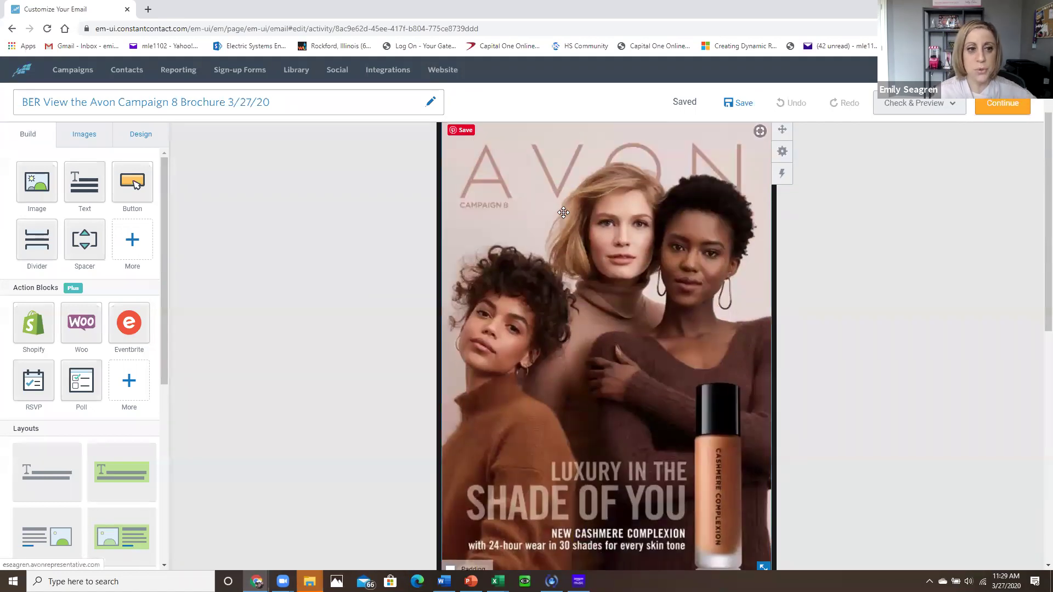
{"action": "scroll", "coordinate": [584, 232], "scroll_direction": "up", "scroll_amount": 2}
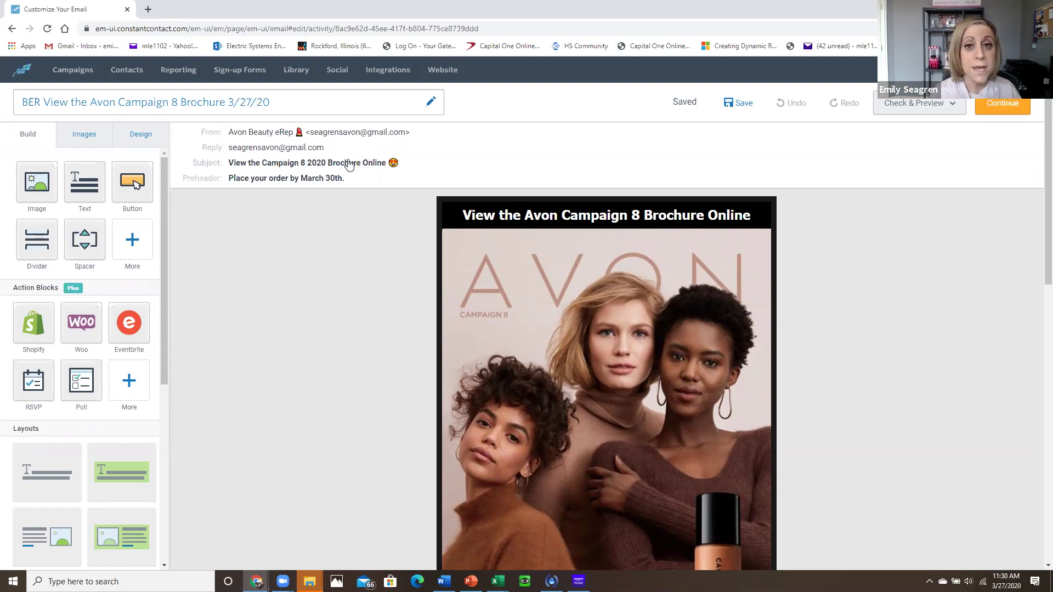
{"action": "mouse_move", "coordinate": [599, 307]}
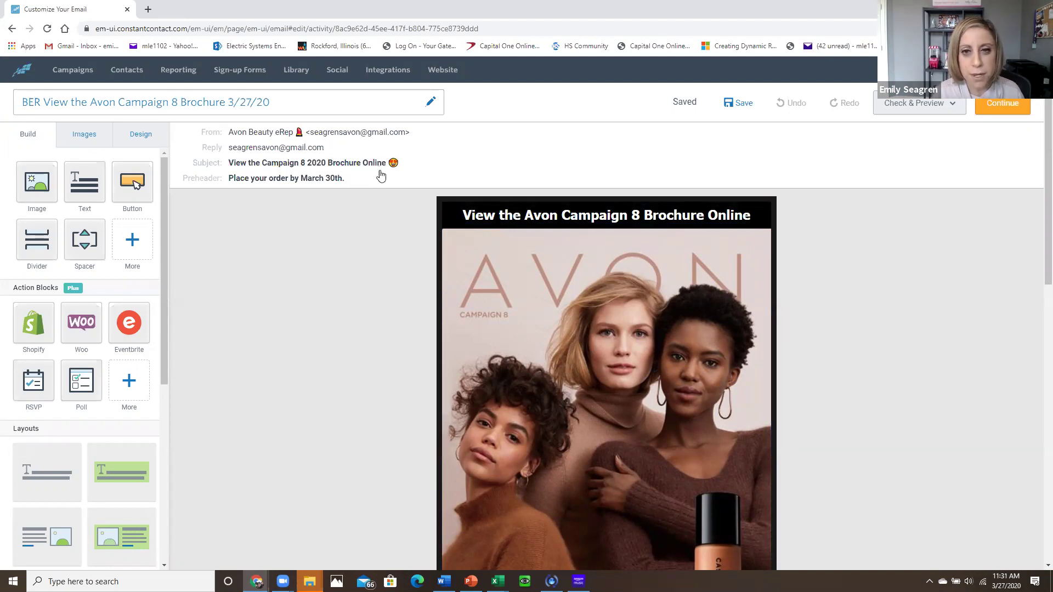
Open the email settings and change the subject's opening words "View the" to "Last Chance"
{"action": "left_click", "coordinate": [340, 167]}
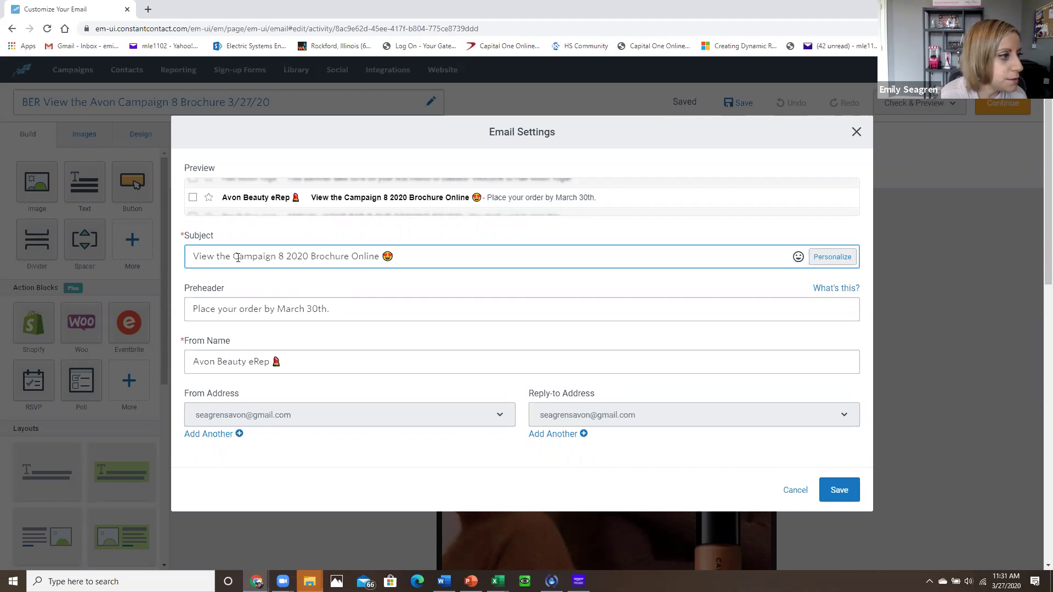
{"action": "left_click_drag", "start_coordinate": [213, 252], "coordinate": [188, 250]}
{"action": "type", "text": "Last Chance"}
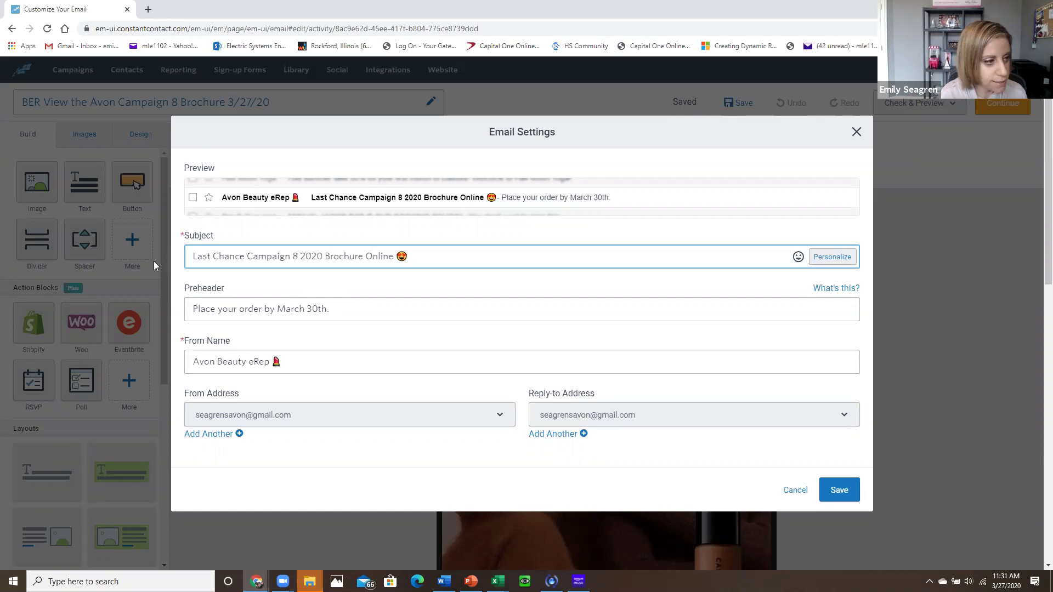
Replace "Last Chance" at the start of the email subject with "Shop"
{"action": "key", "text": "BackSpace"}
{"action": "key", "text": "BackSpace"}
{"action": "key", "text": "BackSpace"}
{"action": "key", "text": "BackSpace"}
{"action": "key", "text": "BackSpace"}
{"action": "key", "text": "BackSpace"}
{"action": "key", "text": "BackSpace"}
{"action": "key", "text": "BackSpace"}
{"action": "key", "text": "BackSpace"}
{"action": "key", "text": "BackSpace"}
{"action": "key", "text": "BackSpace"}
{"action": "type", "text": "Shop "}
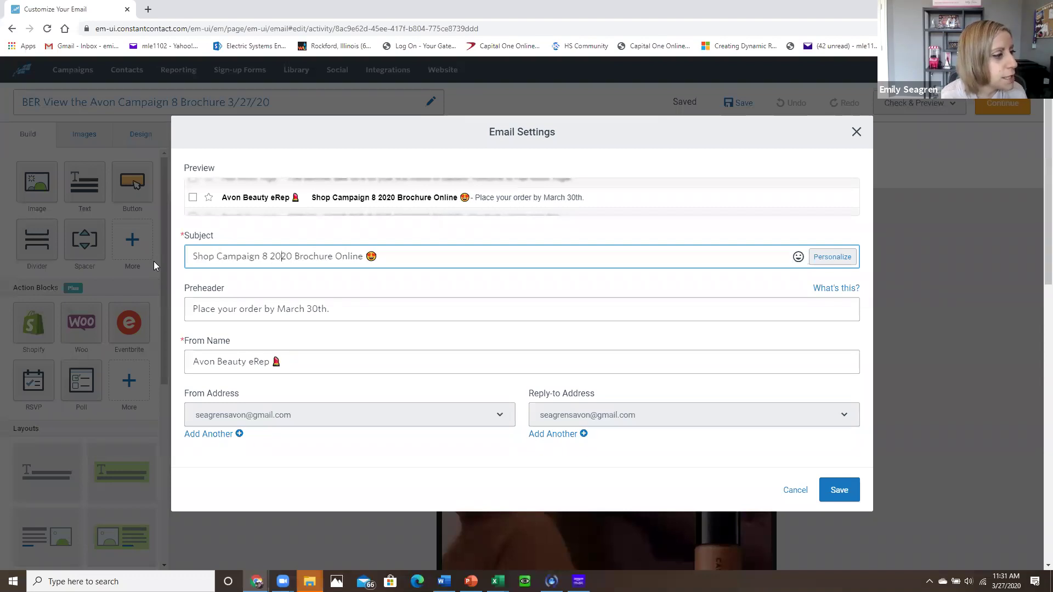
Insert "Avon" before "Campaign 8" in the email subject and replace "2020 Brochure" with "Sales"
{"action": "type", "text": "Avon"}
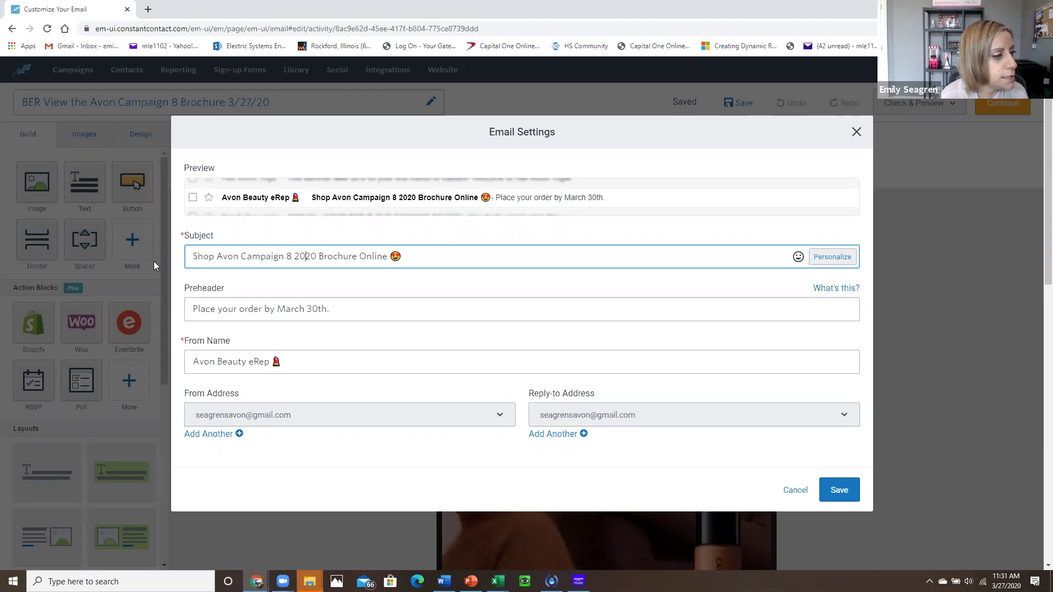
{"action": "key", "text": "Delete"}
{"action": "key", "text": "Delete"}
{"action": "key", "text": "Delete"}
{"action": "key", "text": "Delete"}
{"action": "key", "text": "Delete"}
{"action": "key", "text": "Delete"}
{"action": "key", "text": "Delete"}
{"action": "key", "text": "Delete"}
{"action": "key", "text": "Delete"}
{"action": "key", "text": "Delete"}
{"action": "key", "text": "Delete"}
{"action": "key", "text": "Delete"}
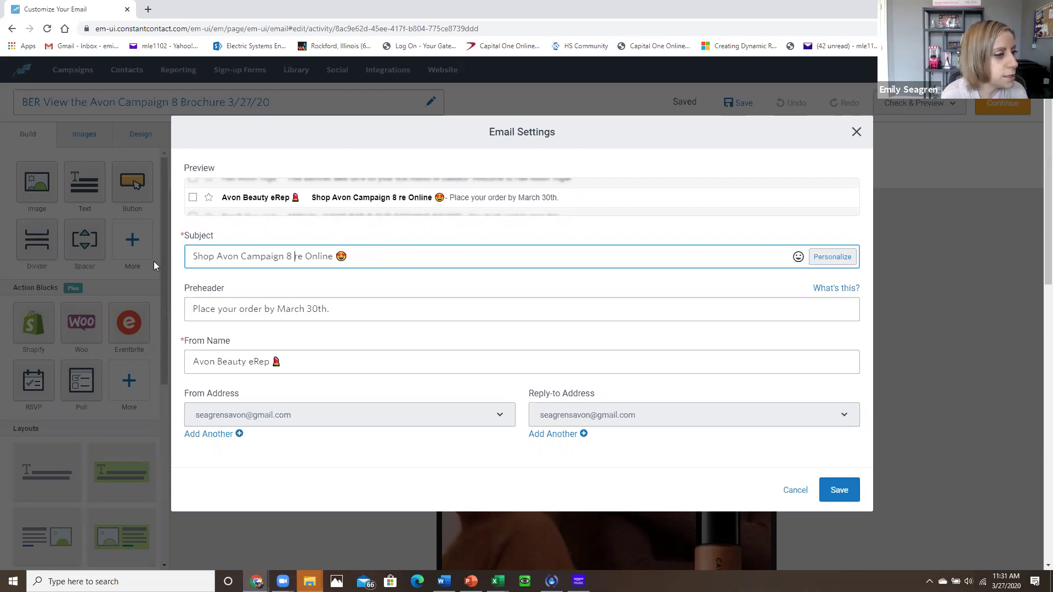
{"action": "key", "text": "Delete"}
{"action": "type", "text": "Sales"}
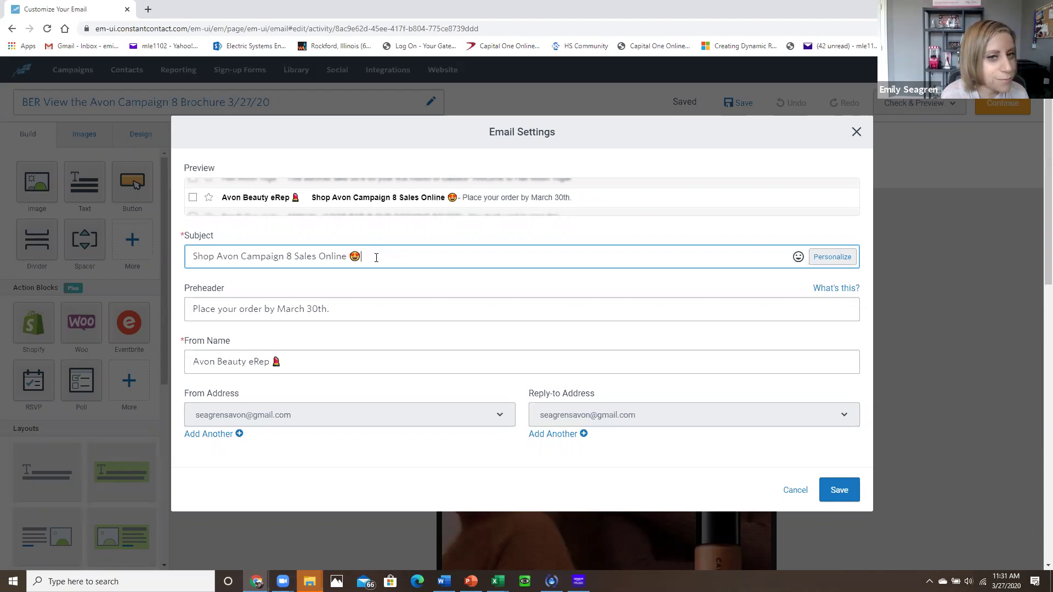
Check the subject, preheader and from name, and save the email settings
{"action": "left_click", "coordinate": [356, 312]}
{"action": "left_click", "coordinate": [335, 363]}
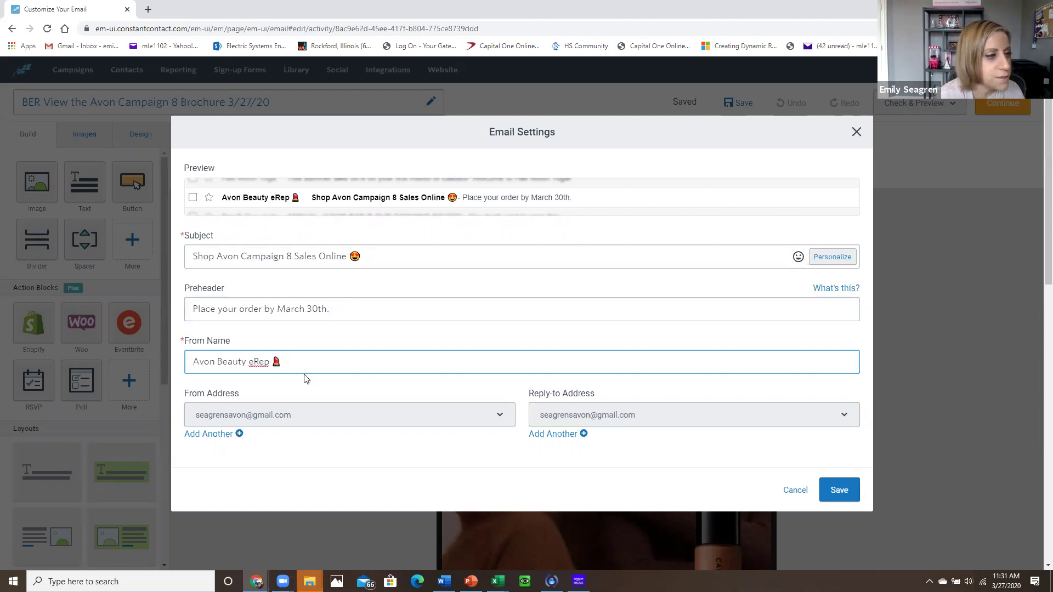
{"action": "left_click", "coordinate": [384, 261]}
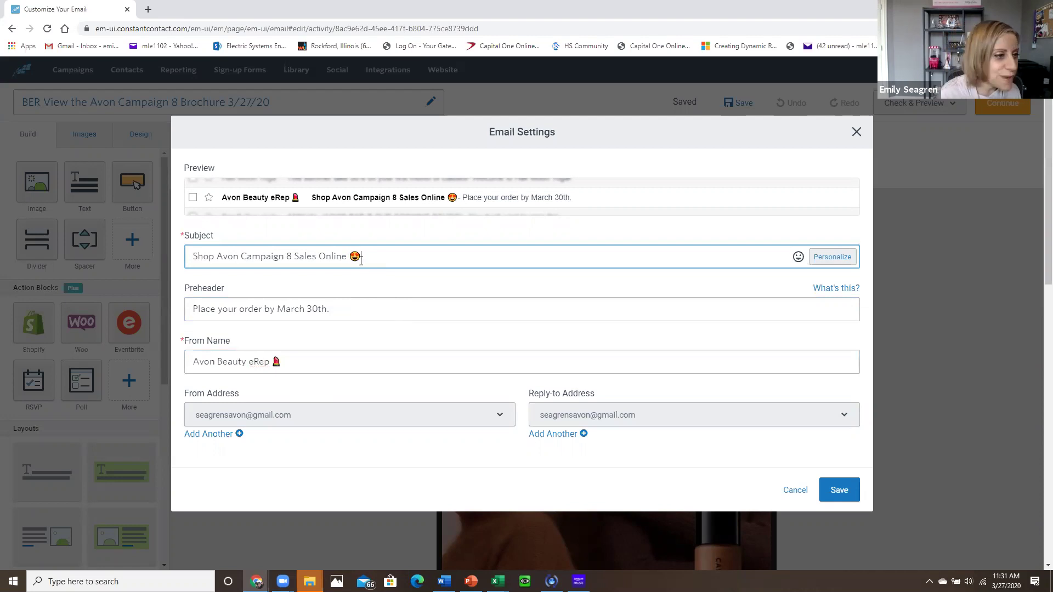
{"action": "left_click", "coordinate": [359, 313]}
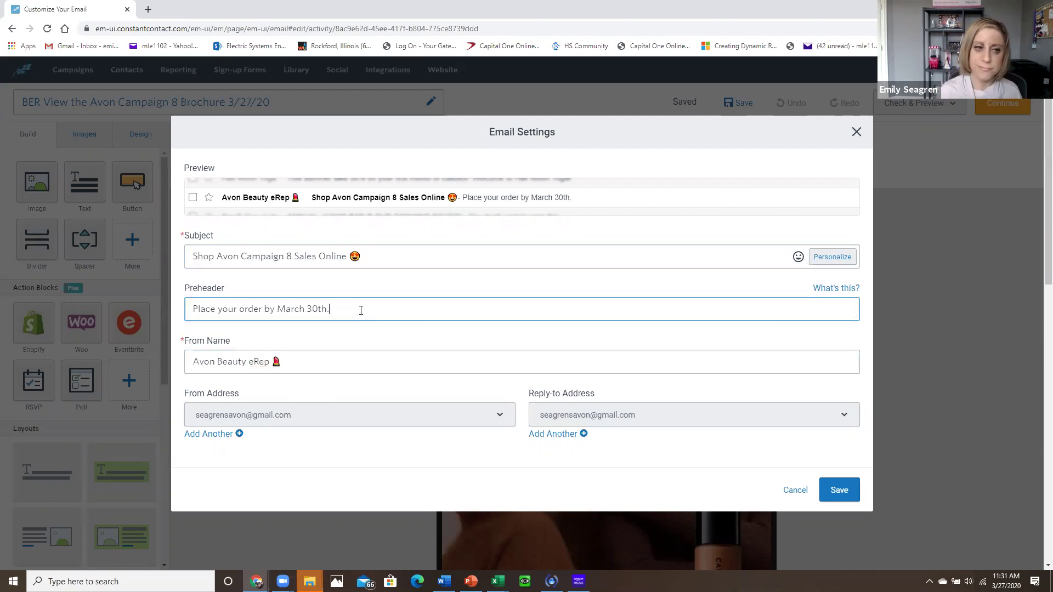
{"action": "left_click", "coordinate": [419, 281]}
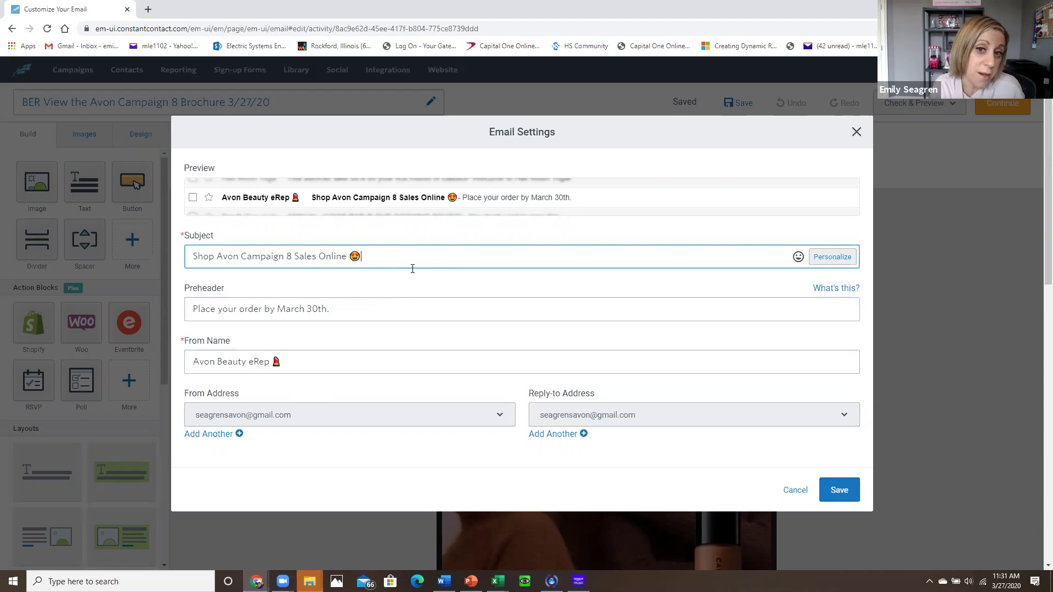
{"action": "left_click", "coordinate": [840, 489]}
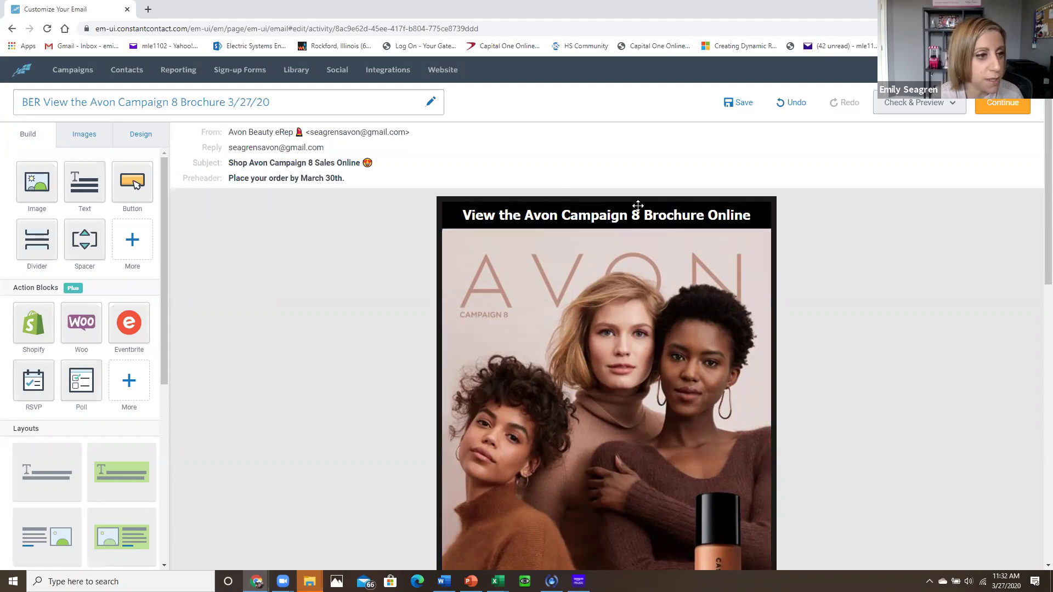
{"action": "left_click", "coordinate": [603, 215]}
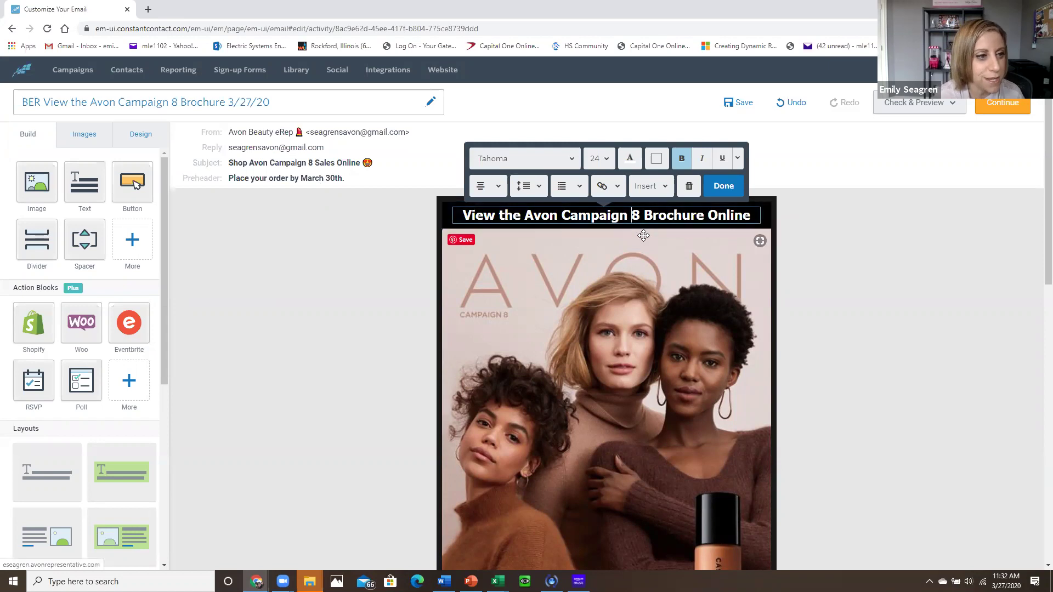
{"action": "left_click", "coordinate": [258, 239]}
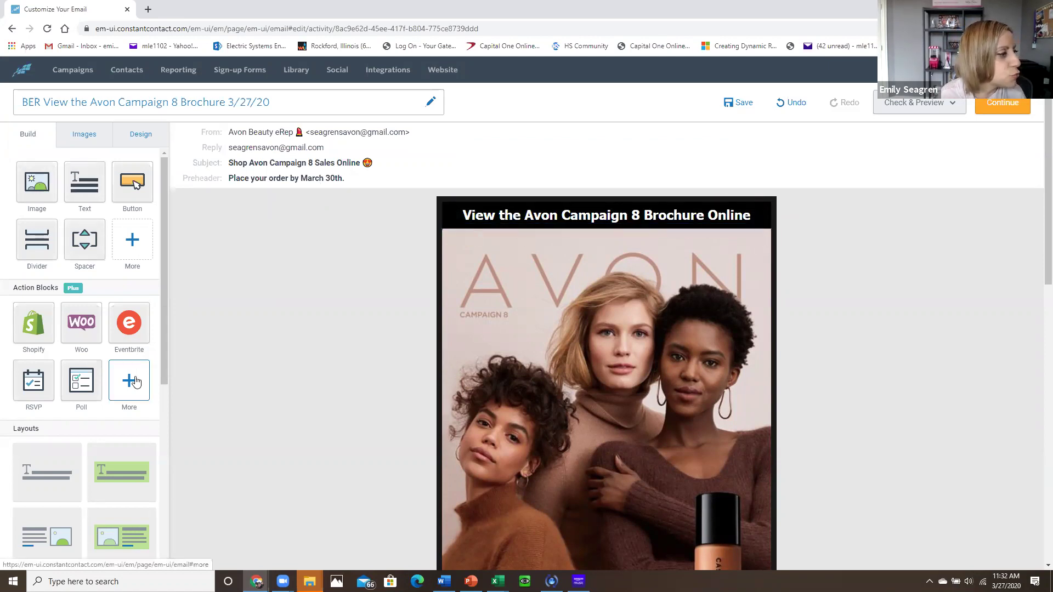
{"action": "scroll", "coordinate": [118, 360], "scroll_direction": "down", "scroll_amount": 2}
{"action": "left_click_drag", "start_coordinate": [119, 360], "coordinate": [499, 206]}
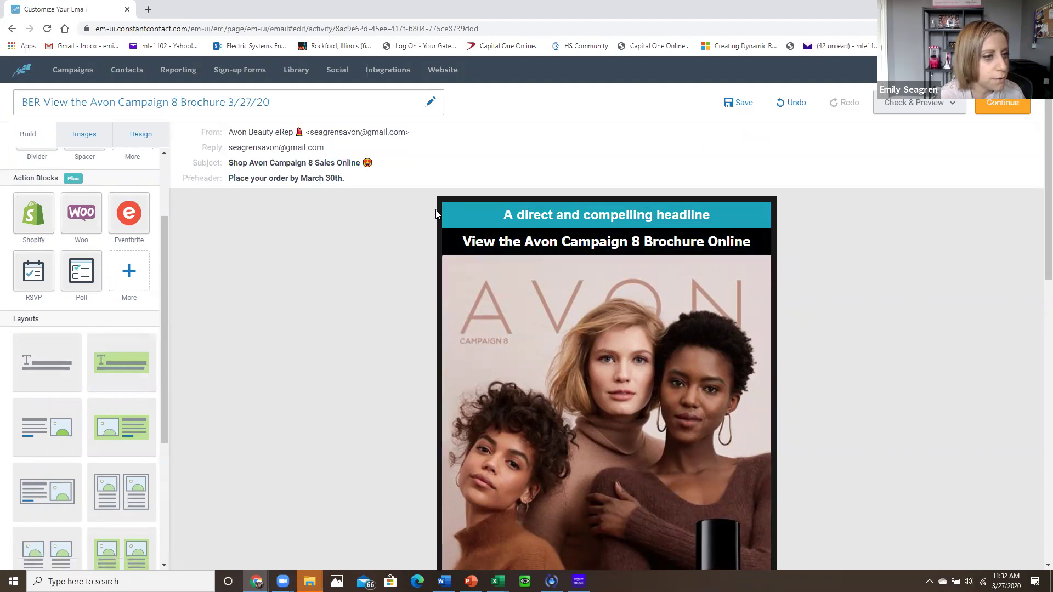
{"action": "left_click", "coordinate": [760, 215]}
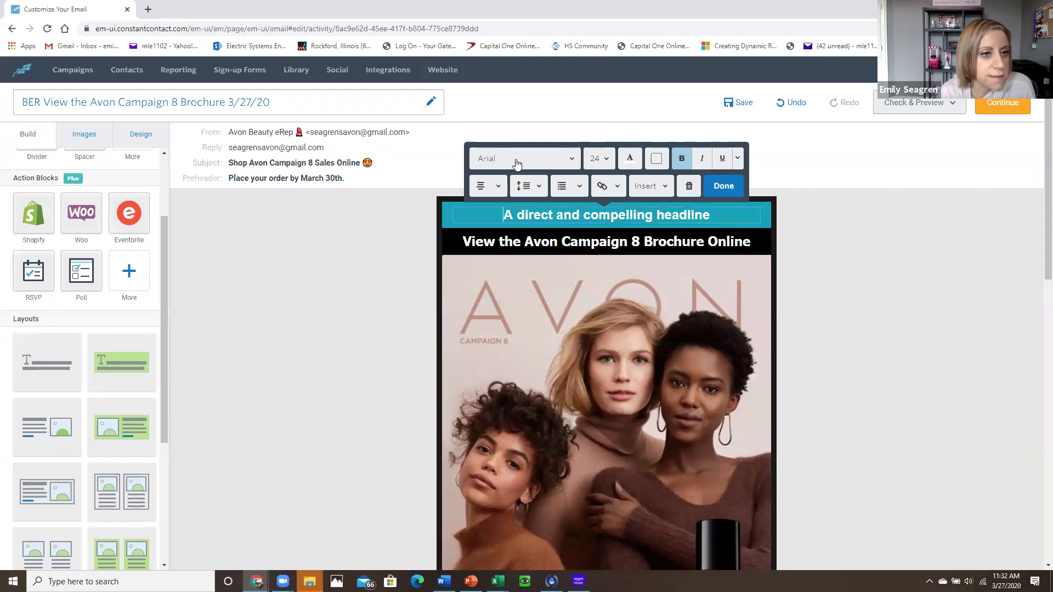
{"action": "left_click", "coordinate": [689, 191]}
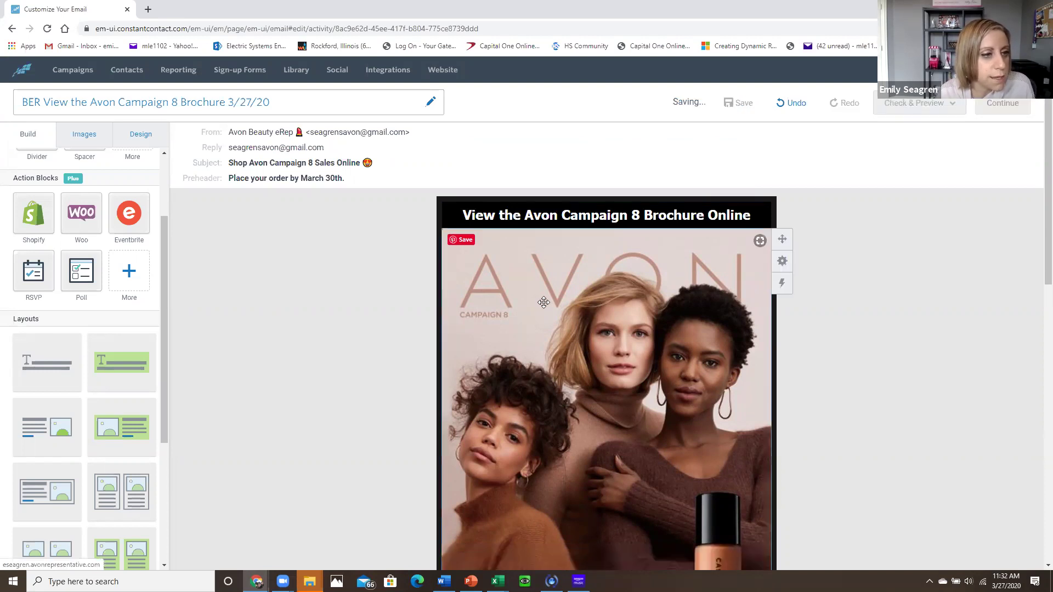
{"action": "left_click", "coordinate": [521, 215]}
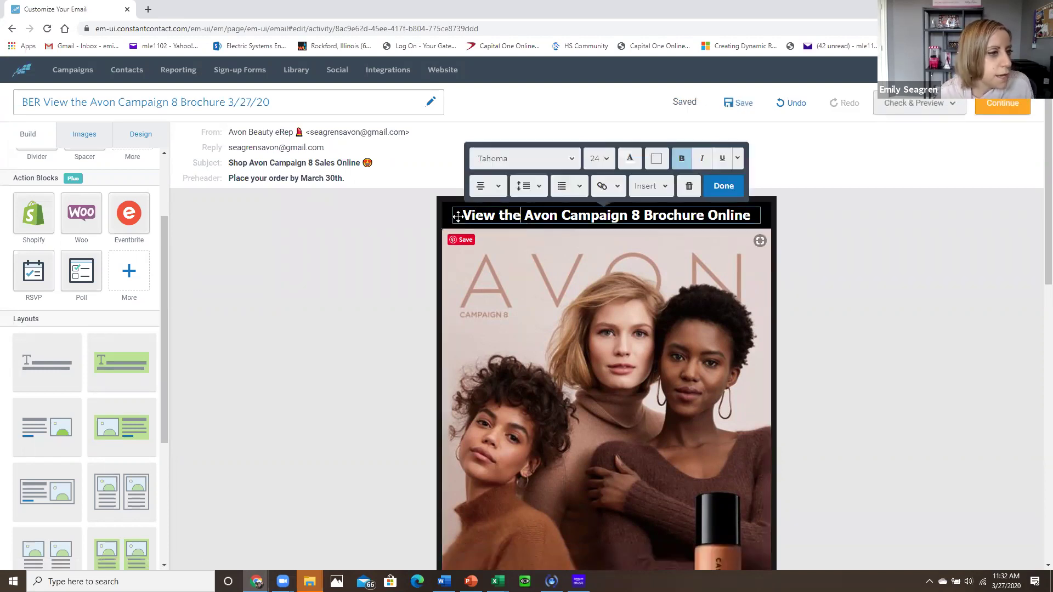
Add a coloured headline block above the existing headline and replace its placeholder text with "Shop Avon Campaign 8 Sales Online"
{"action": "left_click_drag", "start_coordinate": [118, 385], "coordinate": [574, 217]}
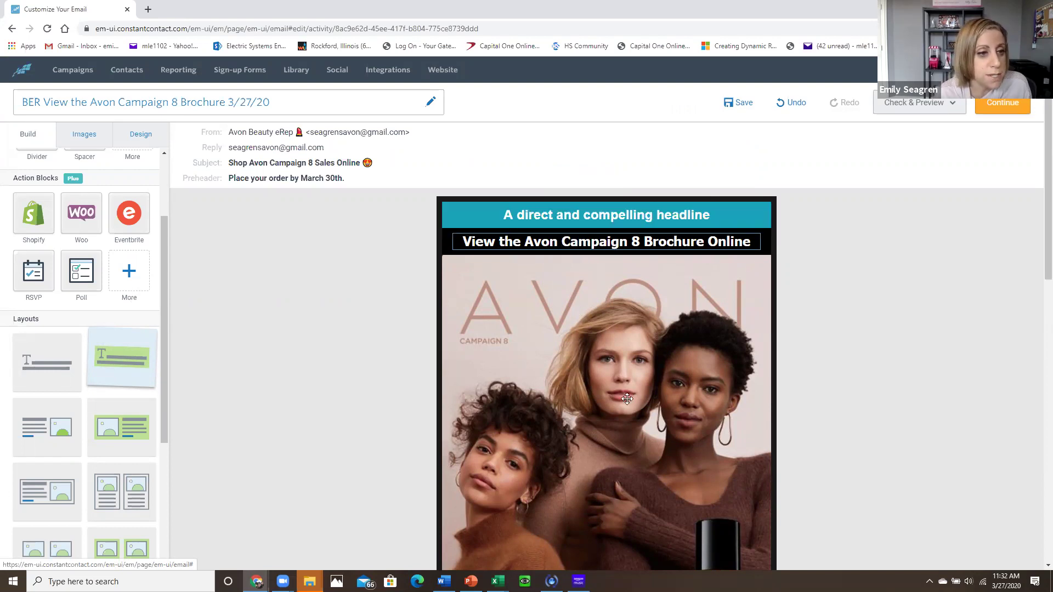
{"action": "left_click", "coordinate": [591, 215]}
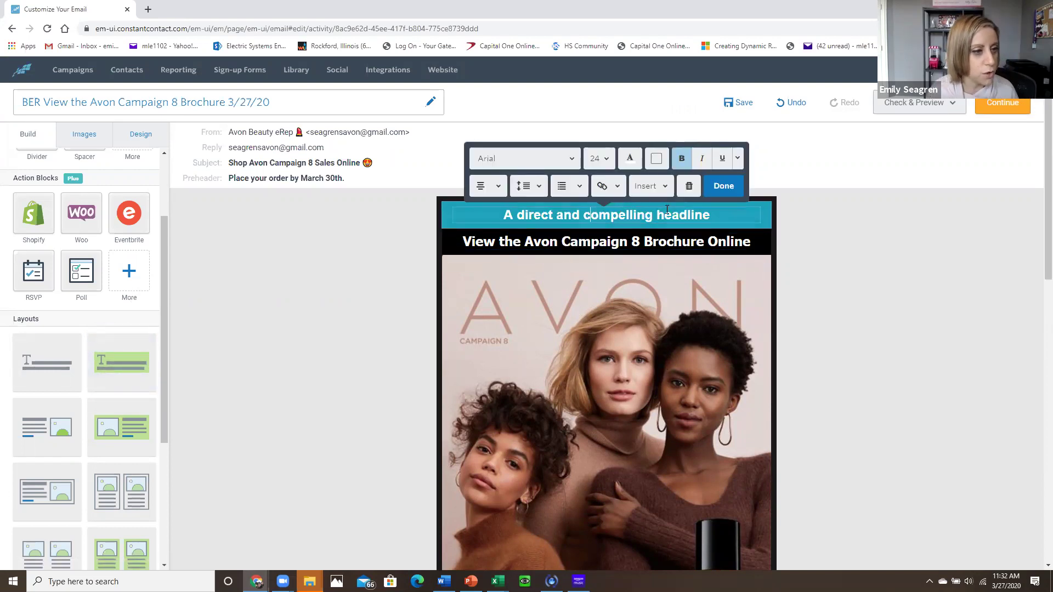
{"action": "left_click_drag", "start_coordinate": [664, 212], "coordinate": [501, 216]}
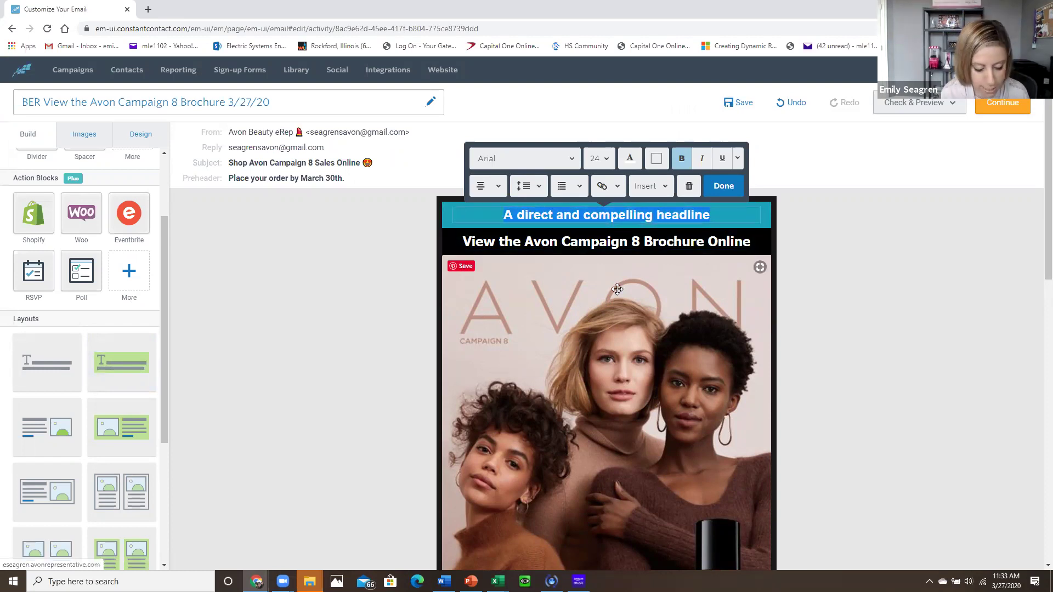
{"action": "type", "text": "Shop Avon Campaign 8 Sales Online"}
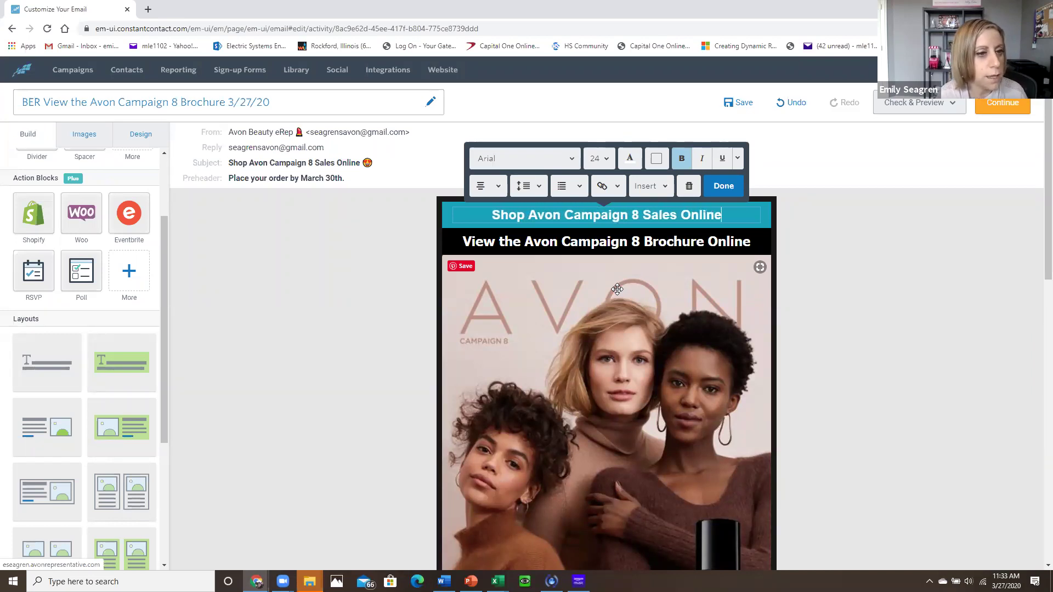
Try a dark grey highlight colour behind the new headline's text and remove it again
{"action": "left_click_drag", "start_coordinate": [722, 215], "coordinate": [497, 223]}
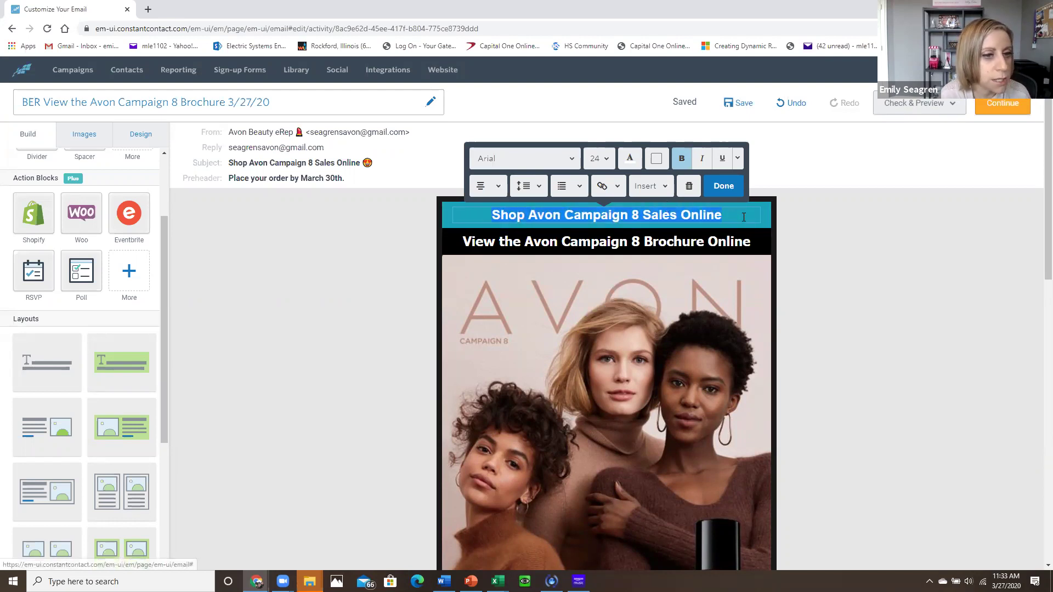
{"action": "left_click", "coordinate": [661, 160]}
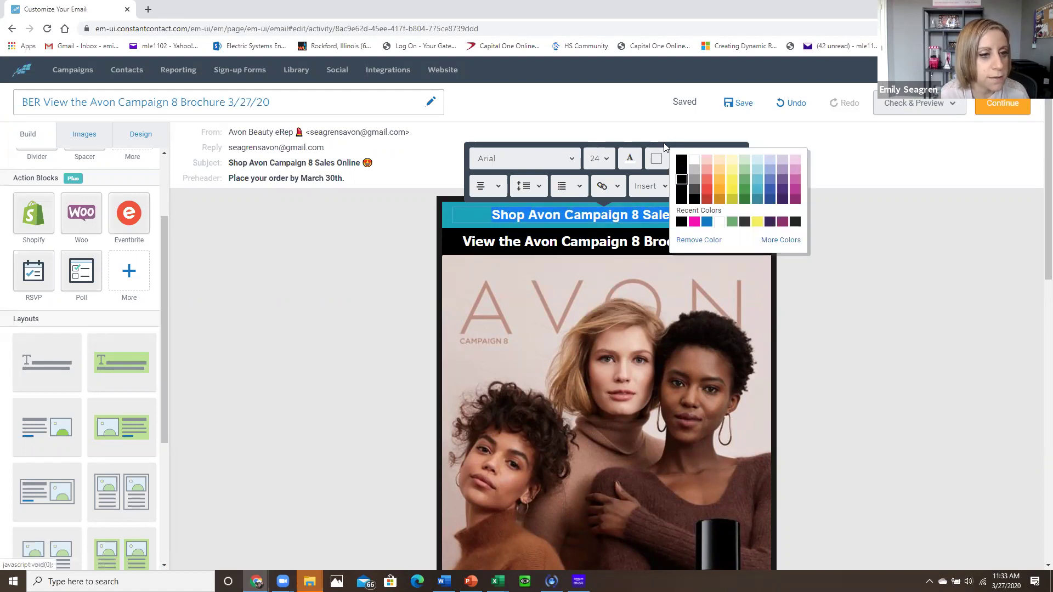
{"action": "left_click", "coordinate": [694, 159]}
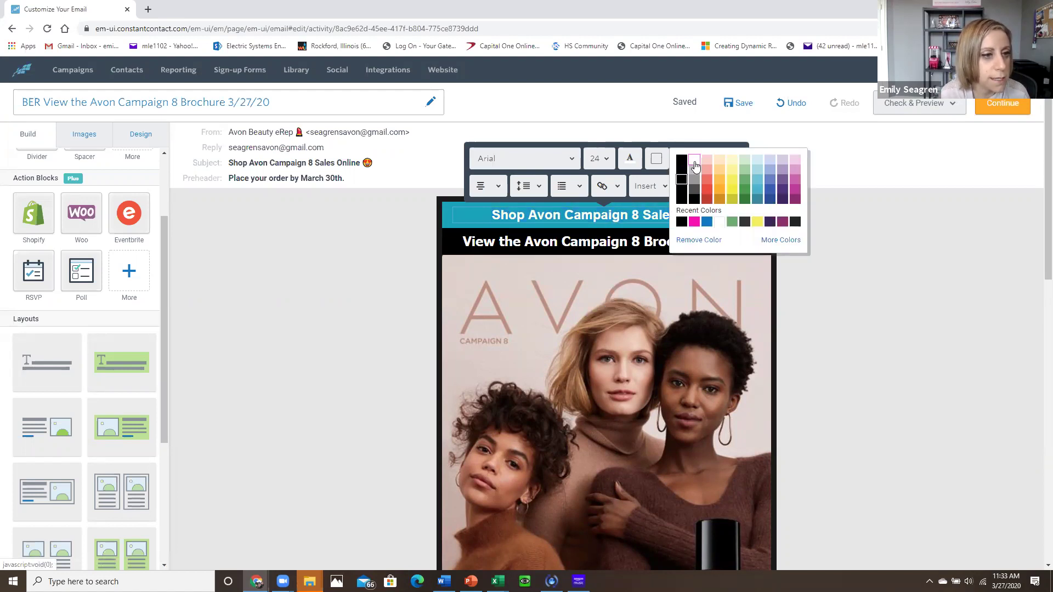
{"action": "left_click", "coordinate": [666, 167]}
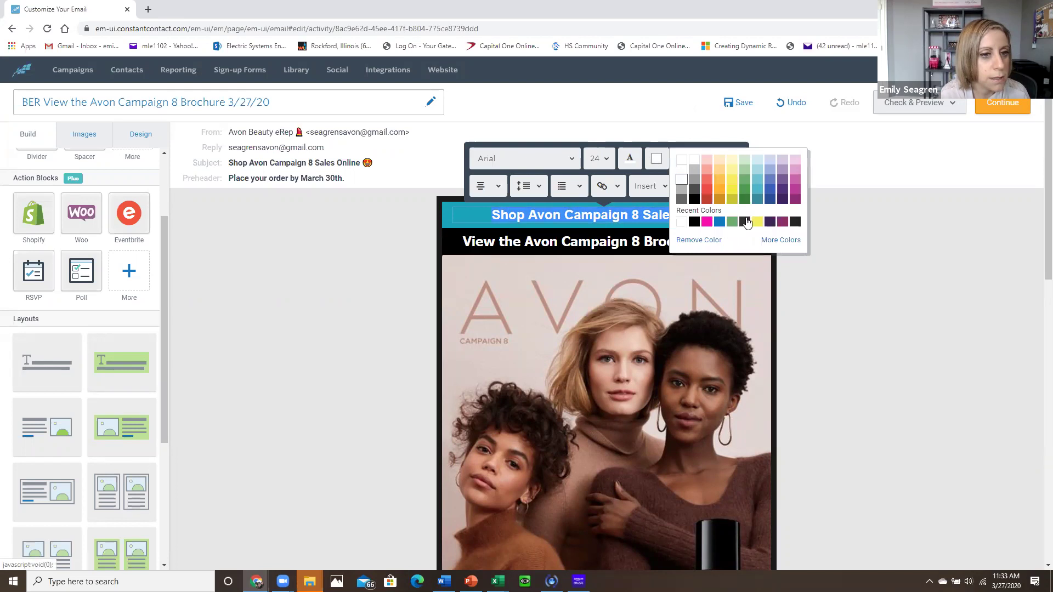
{"action": "left_click", "coordinate": [713, 229]}
{"action": "left_click", "coordinate": [681, 215]}
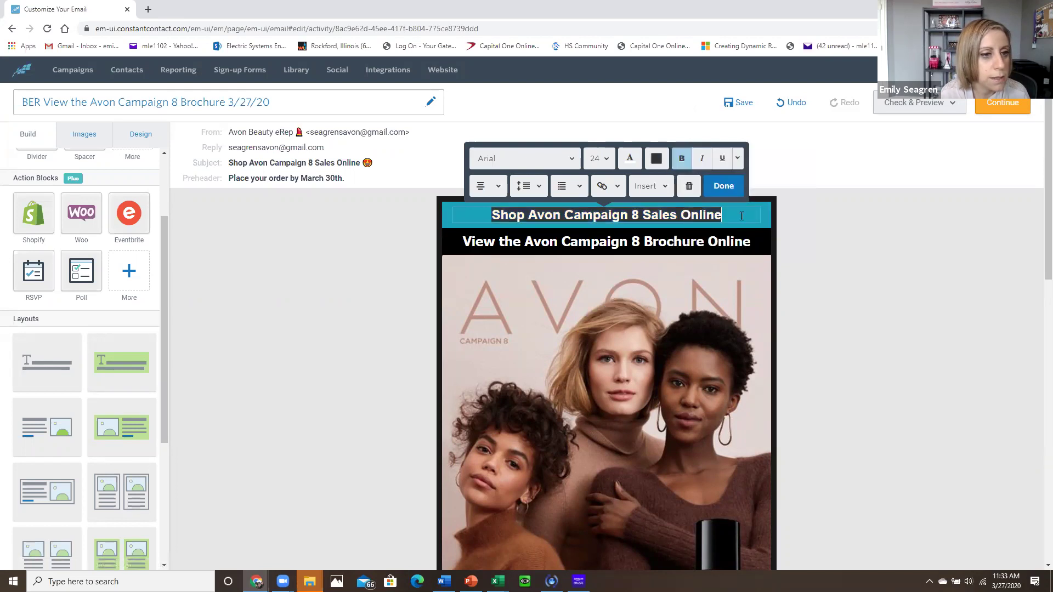
{"action": "left_click_drag", "start_coordinate": [719, 216], "coordinate": [481, 215]}
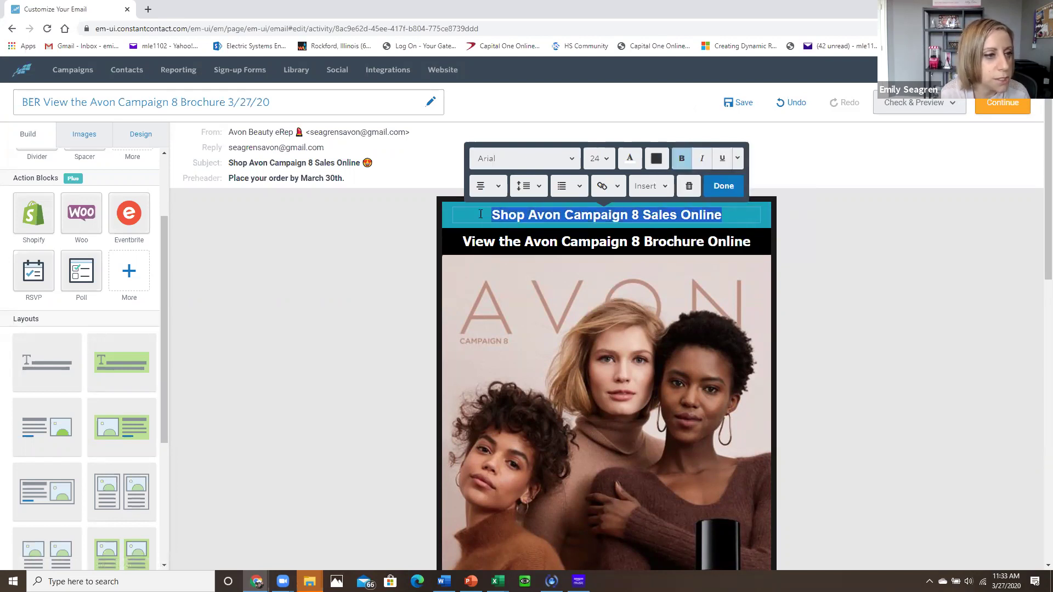
{"action": "left_click", "coordinate": [659, 159]}
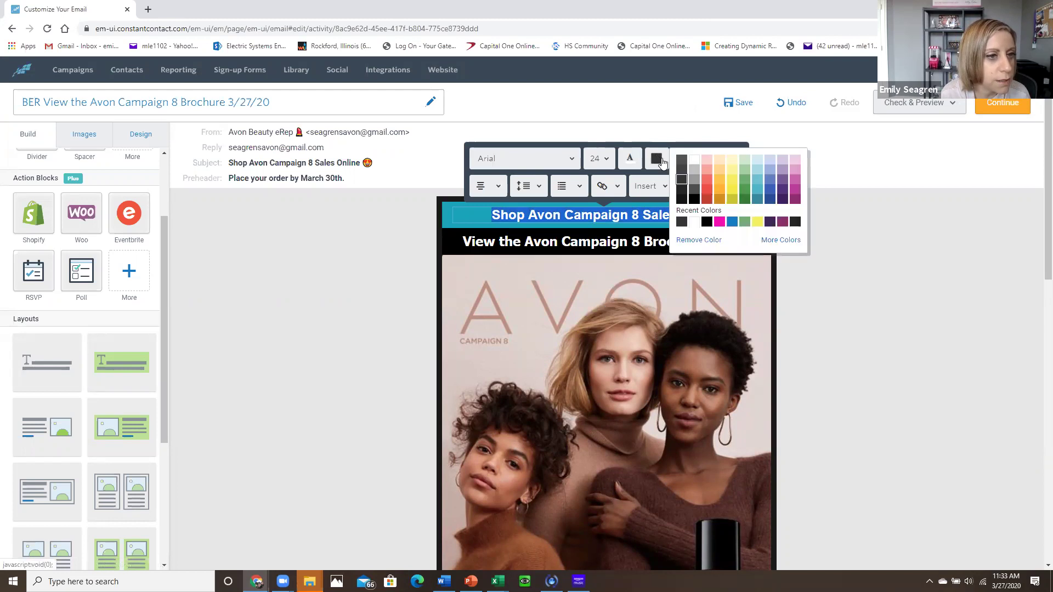
{"action": "left_click", "coordinate": [694, 222]}
{"action": "left_click", "coordinate": [620, 215]}
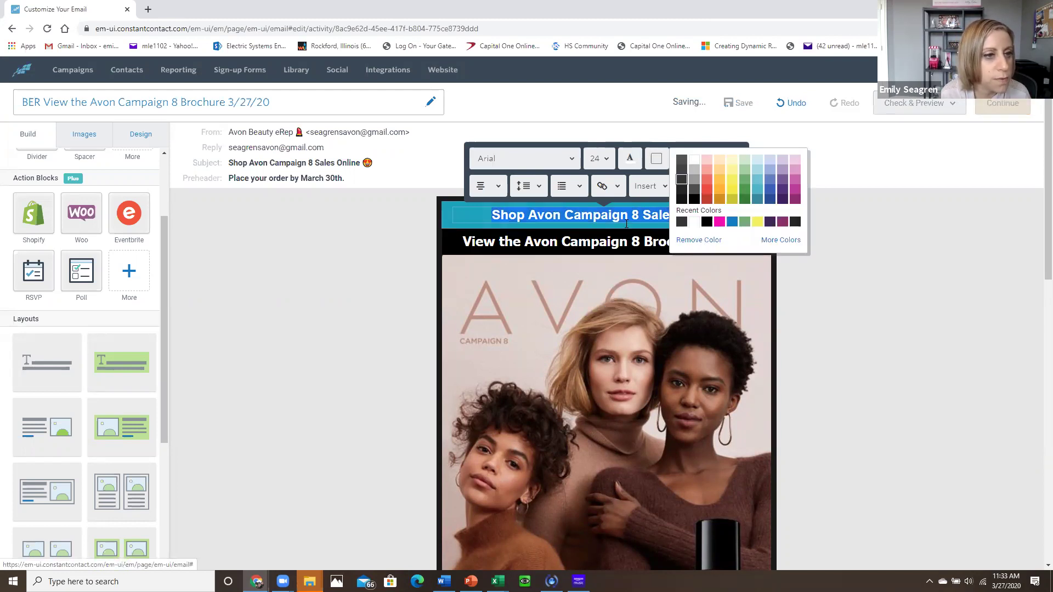
{"action": "left_click_drag", "start_coordinate": [722, 215], "coordinate": [492, 214]}
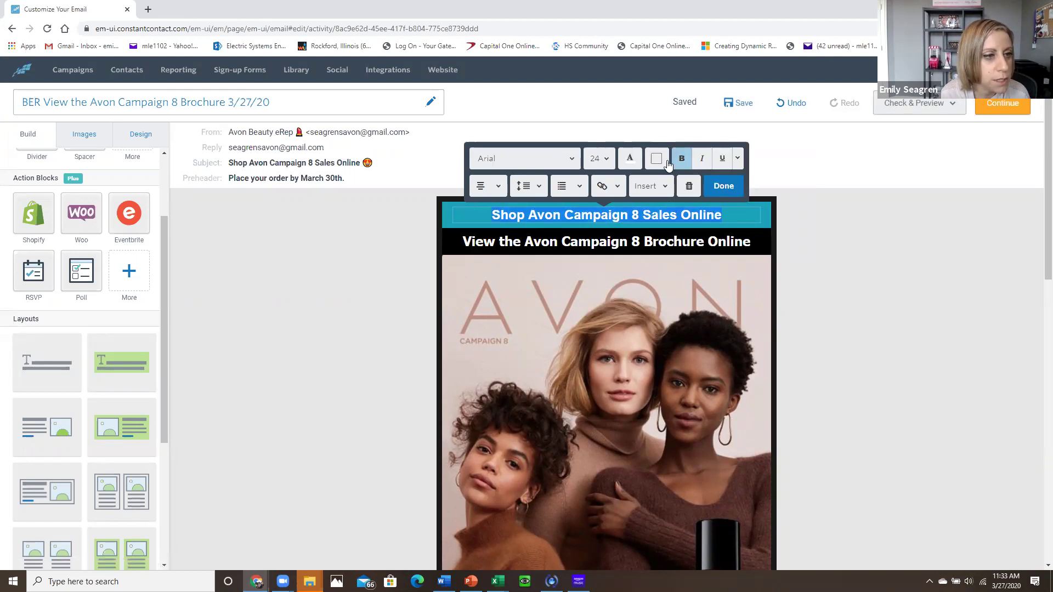
{"action": "left_click", "coordinate": [629, 160]}
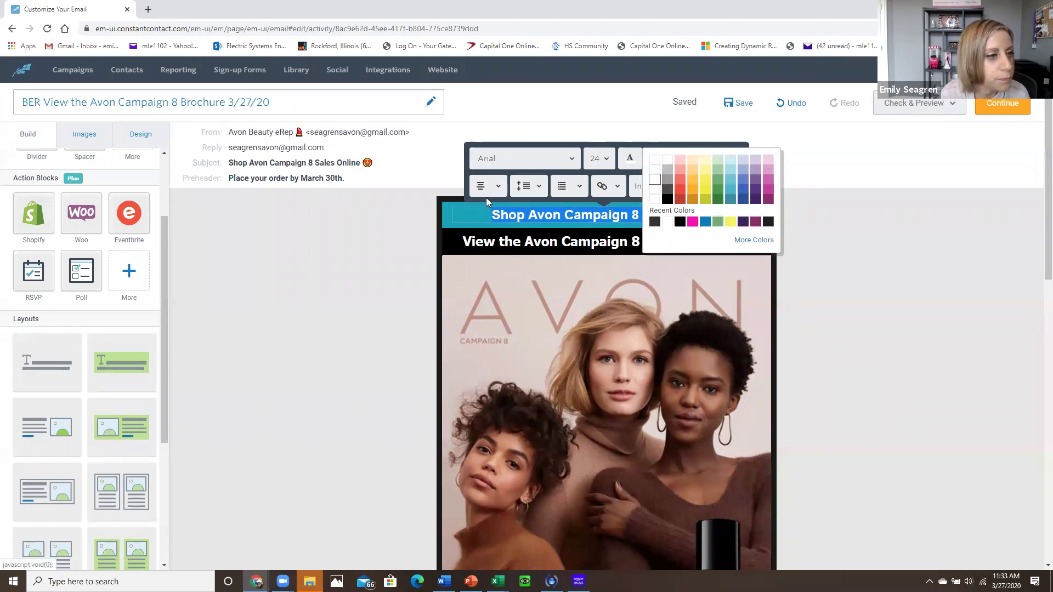
{"action": "left_click", "coordinate": [442, 207]}
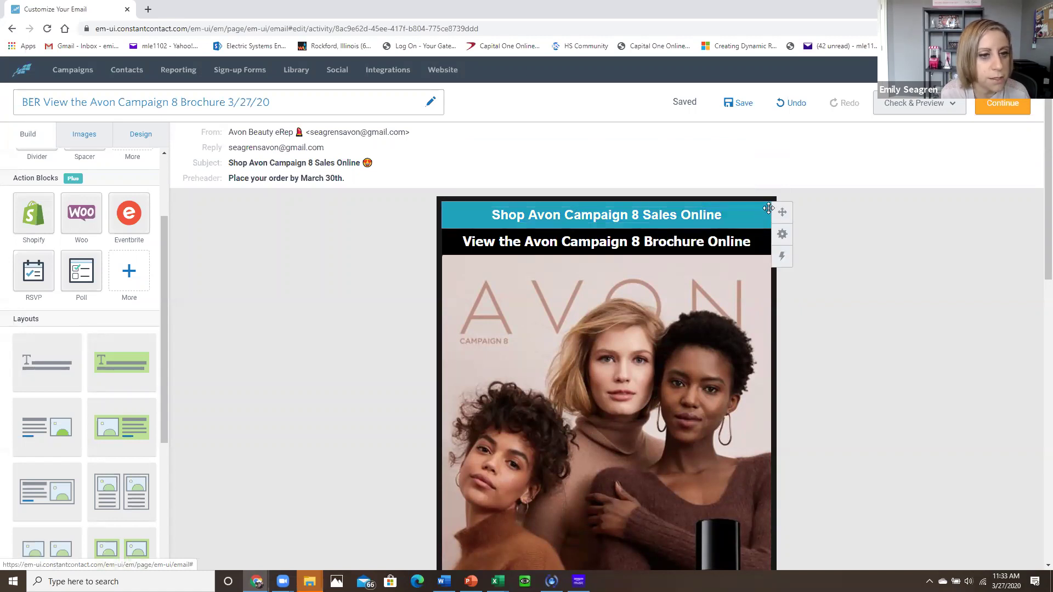
Change the new headline block's background to the near-black recent colour
{"action": "mouse_move", "coordinate": [782, 208]}
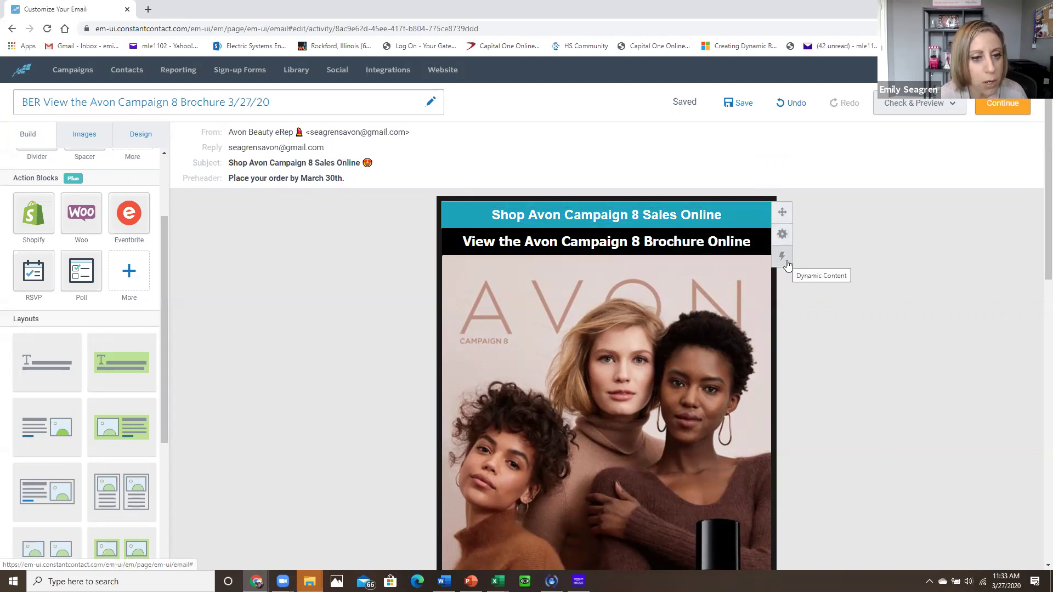
{"action": "mouse_move", "coordinate": [782, 234]}
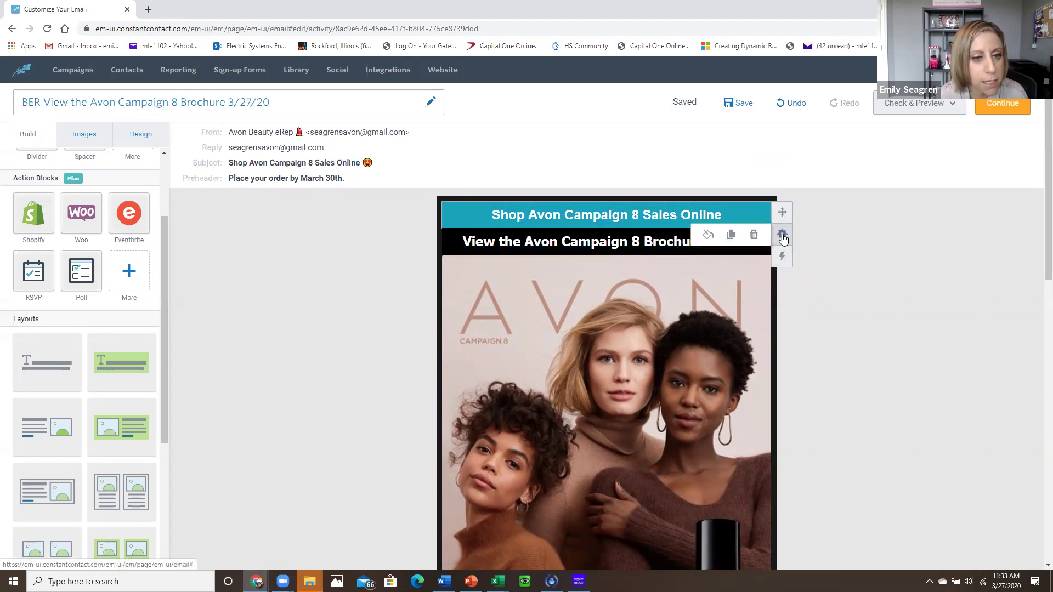
{"action": "left_click", "coordinate": [709, 236]}
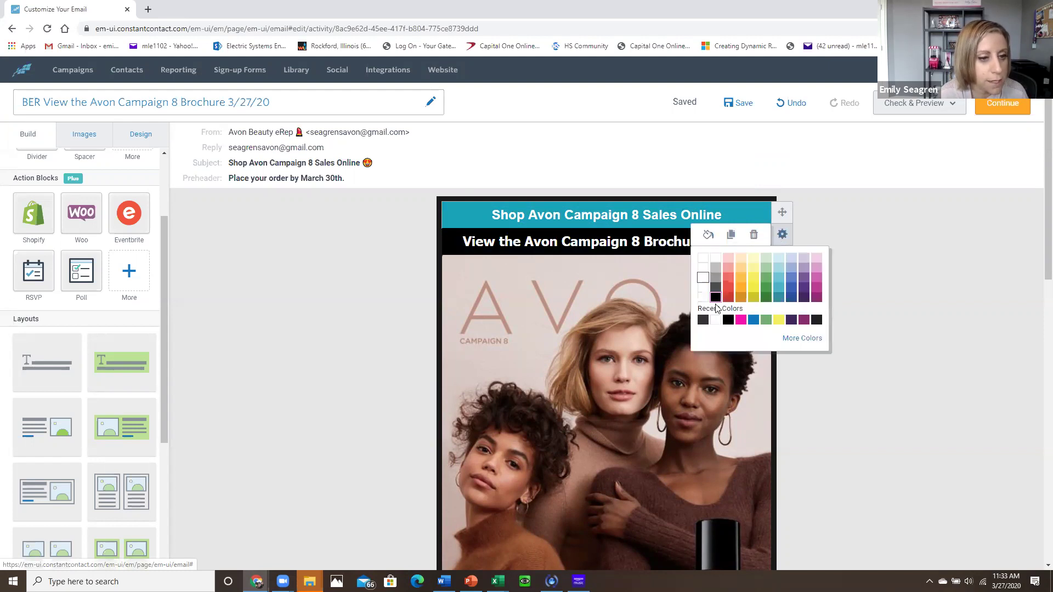
{"action": "left_click", "coordinate": [741, 321]}
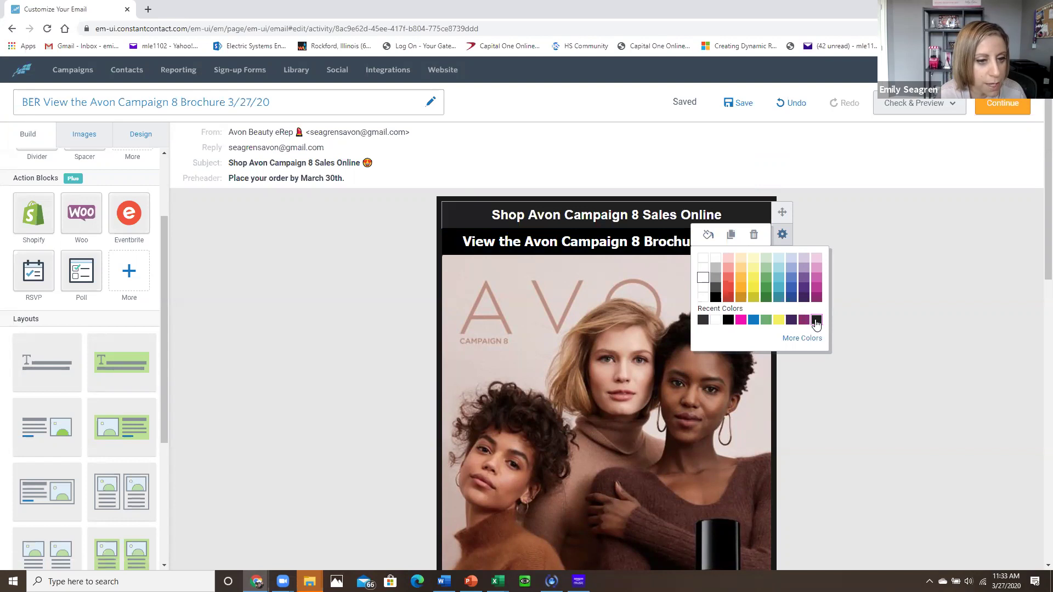
{"action": "left_click", "coordinate": [815, 321]}
Delete the old "View the Avon Campaign 8 Brochure Online" headline above the brochure cover
{"action": "left_click", "coordinate": [603, 242]}
{"action": "left_click", "coordinate": [603, 241]}
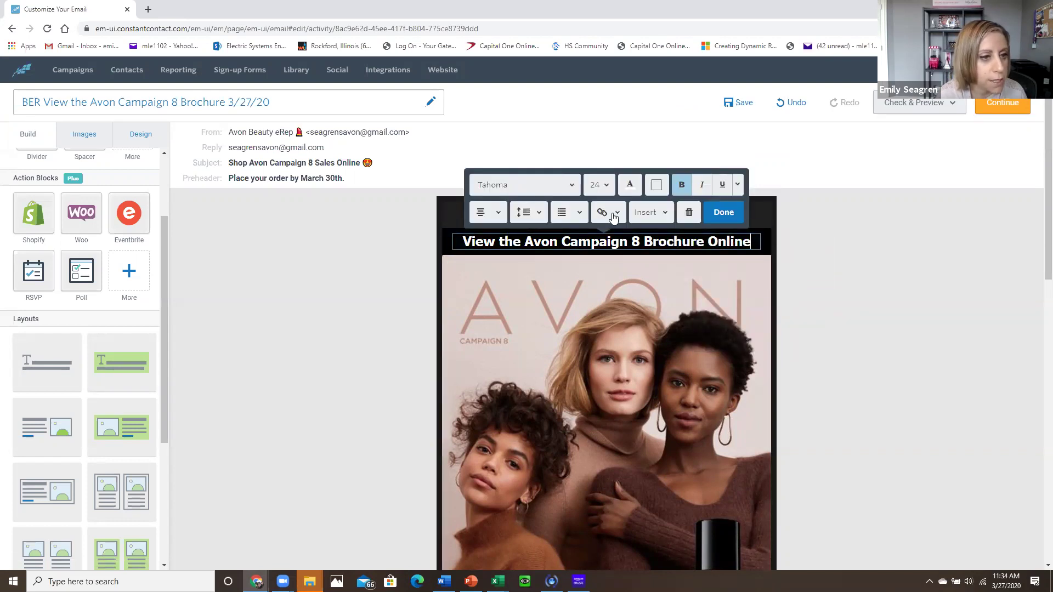
{"action": "left_click", "coordinate": [688, 213]}
{"action": "left_click", "coordinate": [695, 215]}
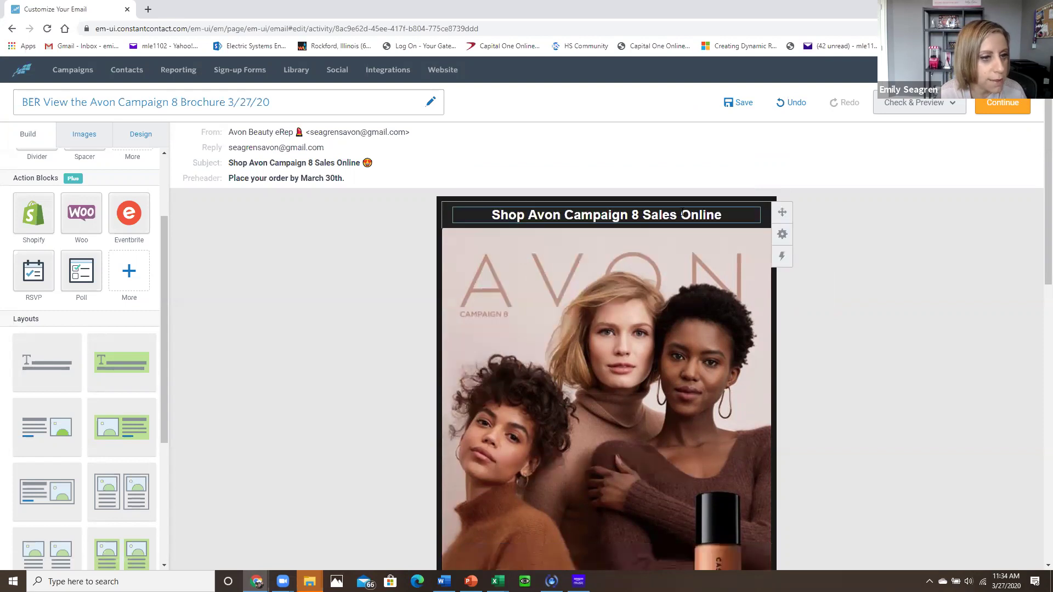
Change the font of the "Shop Avon Campaign 8 Sales Online" headline to Verdana
{"action": "key", "text": "ctrl+a"}
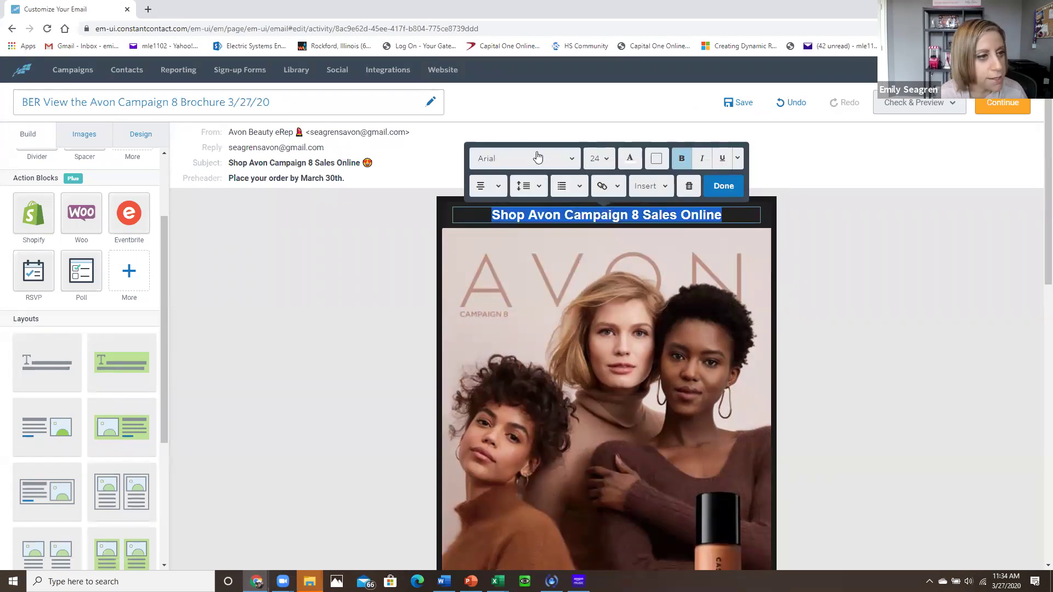
{"action": "left_click", "coordinate": [526, 158]}
{"action": "scroll", "coordinate": [545, 230], "scroll_direction": "down", "scroll_amount": 2}
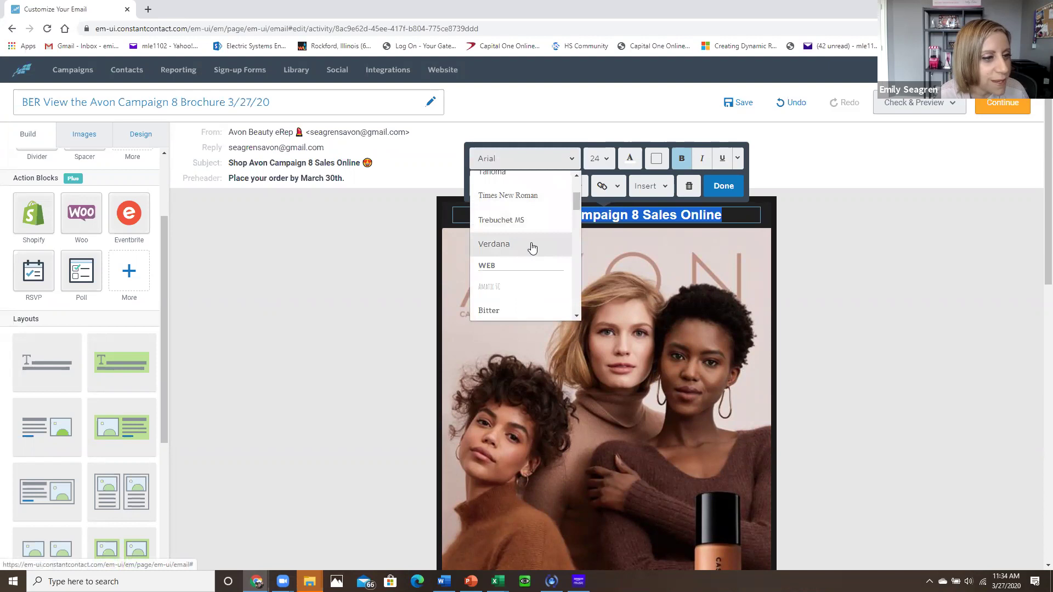
{"action": "left_click", "coordinate": [569, 245]}
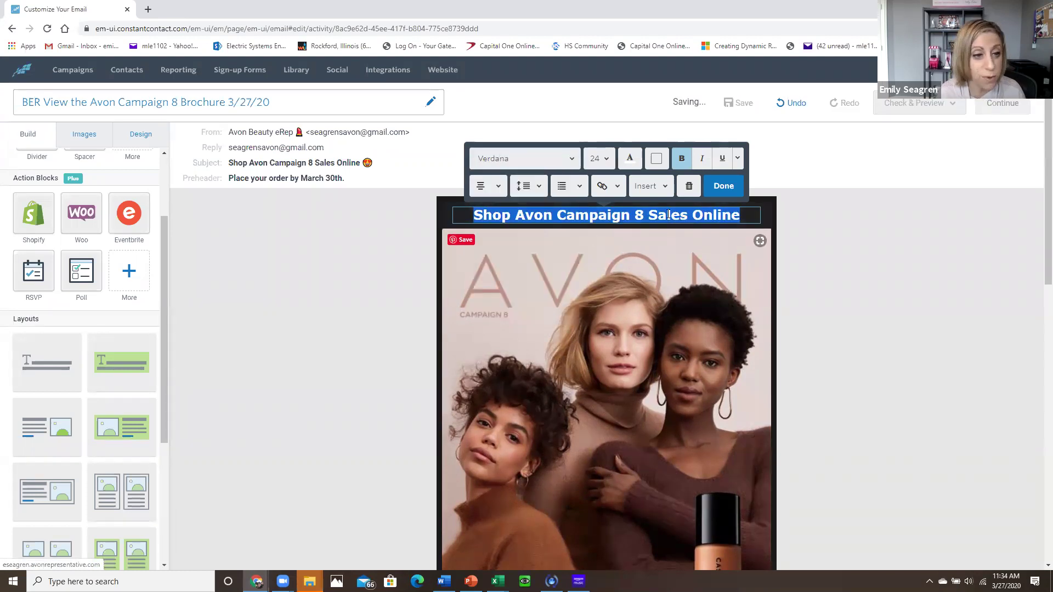
{"action": "left_click", "coordinate": [609, 216]}
{"action": "left_click", "coordinate": [665, 286]}
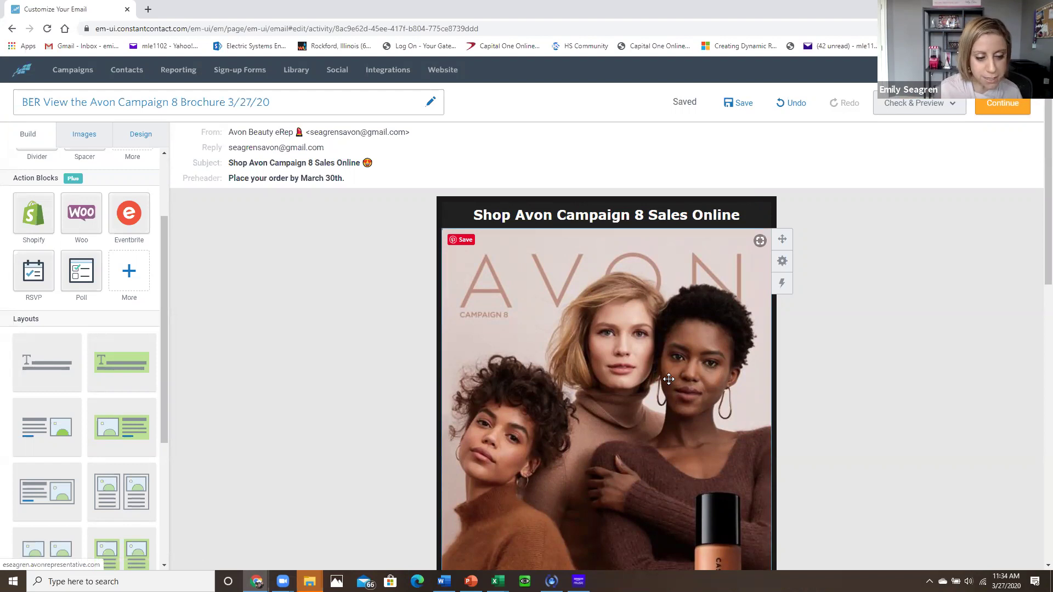
Add an empty image block between the headline and the existing brochure cover
{"action": "scroll", "coordinate": [603, 307], "scroll_direction": "down", "scroll_amount": 4}
{"action": "scroll", "coordinate": [216, 196], "scroll_direction": "up", "scroll_amount": 4}
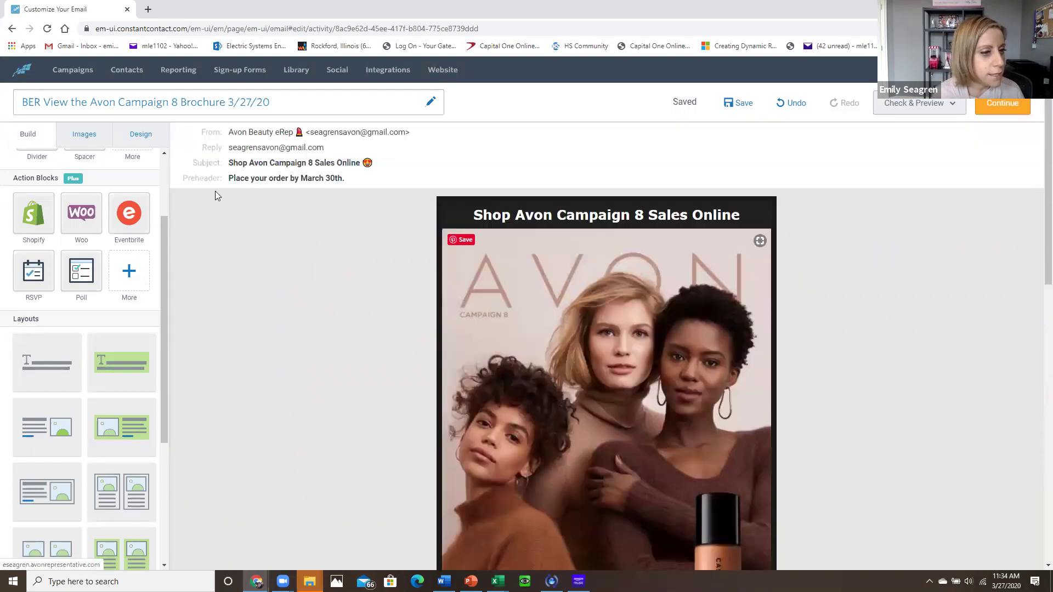
{"action": "scroll", "coordinate": [36, 274], "scroll_direction": "up", "scroll_amount": 2}
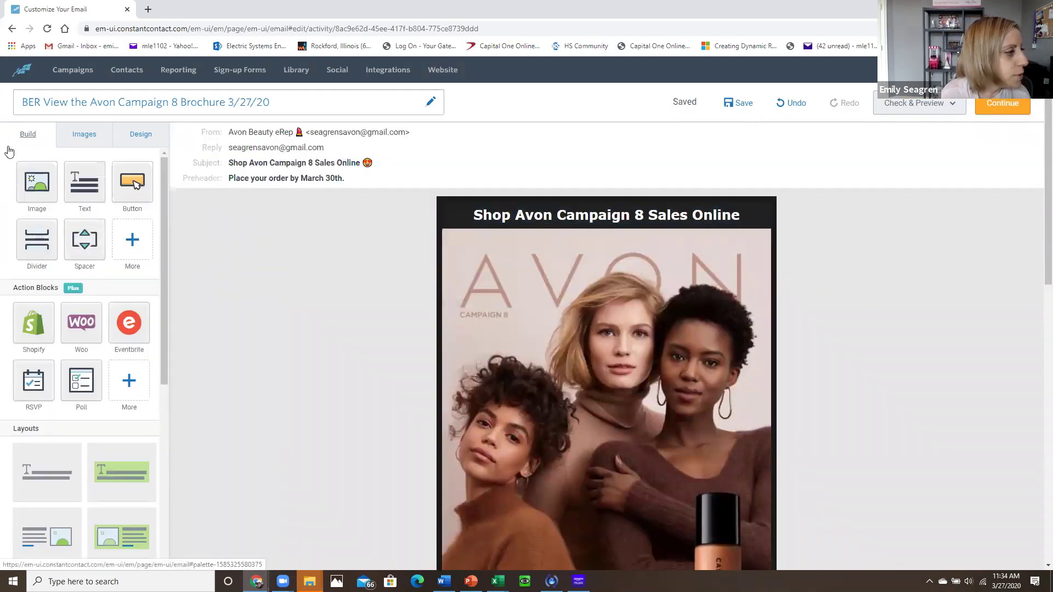
{"action": "left_click_drag", "start_coordinate": [36, 175], "coordinate": [590, 226]}
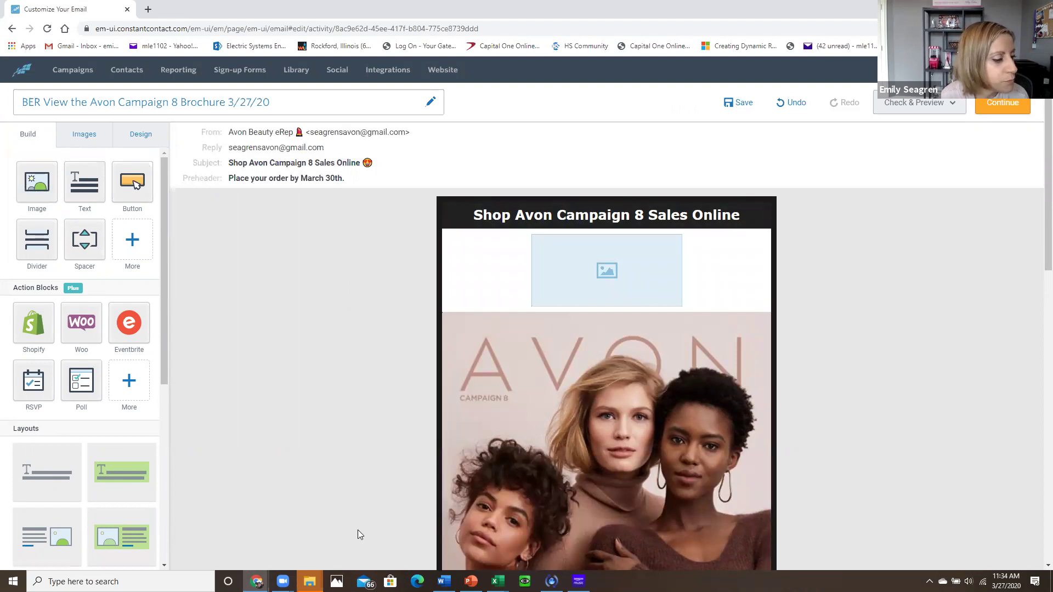
Switch to the browser window with the Avon site and open the Campaign 08 brochure at its cover
{"action": "mouse_move", "coordinate": [256, 581]}
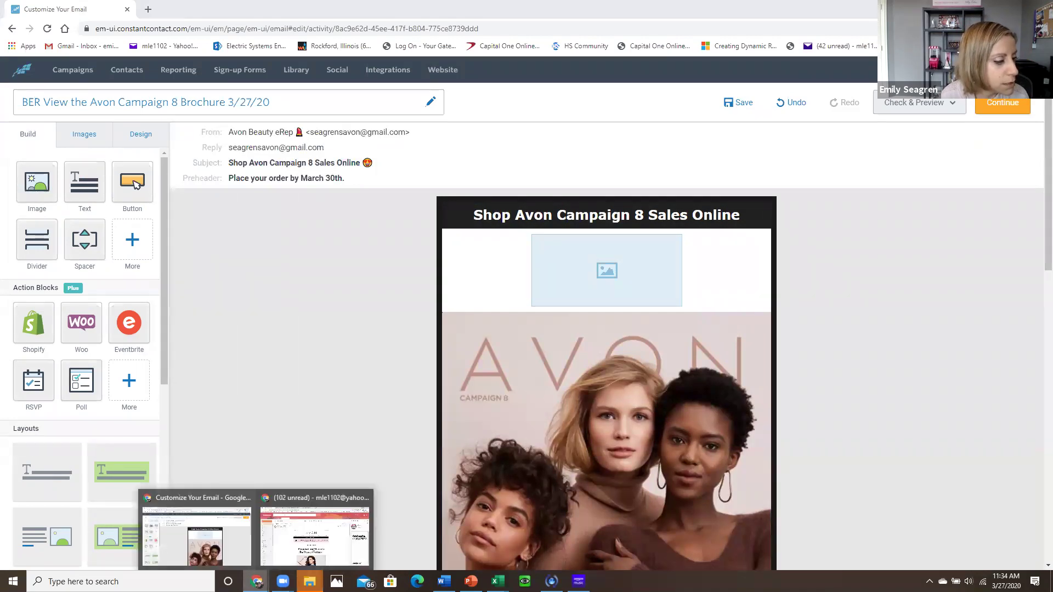
{"action": "left_click", "coordinate": [314, 535]}
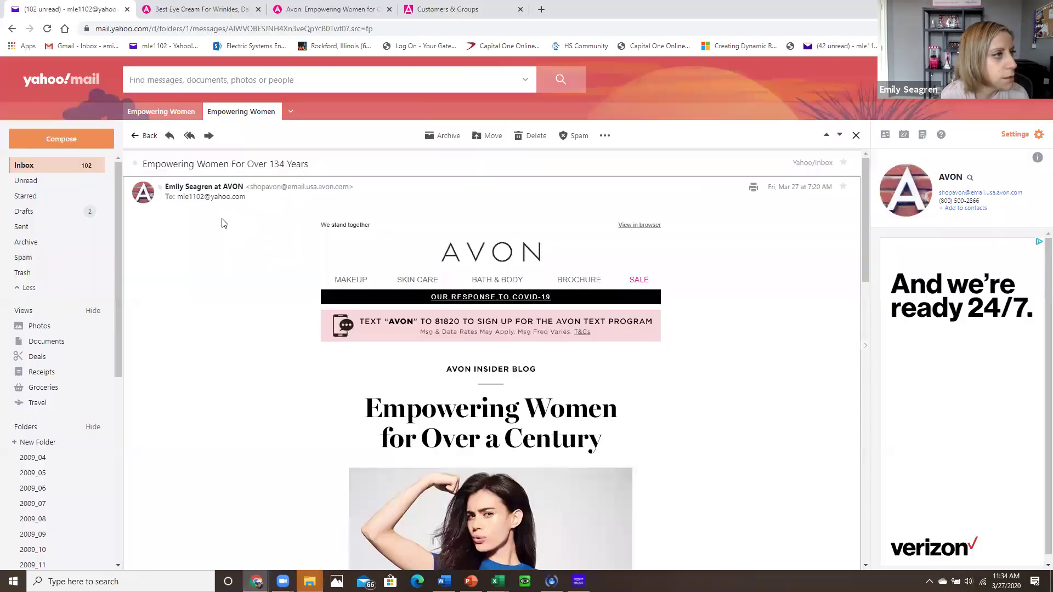
{"action": "left_click", "coordinate": [288, 10]}
{"action": "left_click", "coordinate": [469, 8]}
{"action": "left_click", "coordinate": [351, 5]}
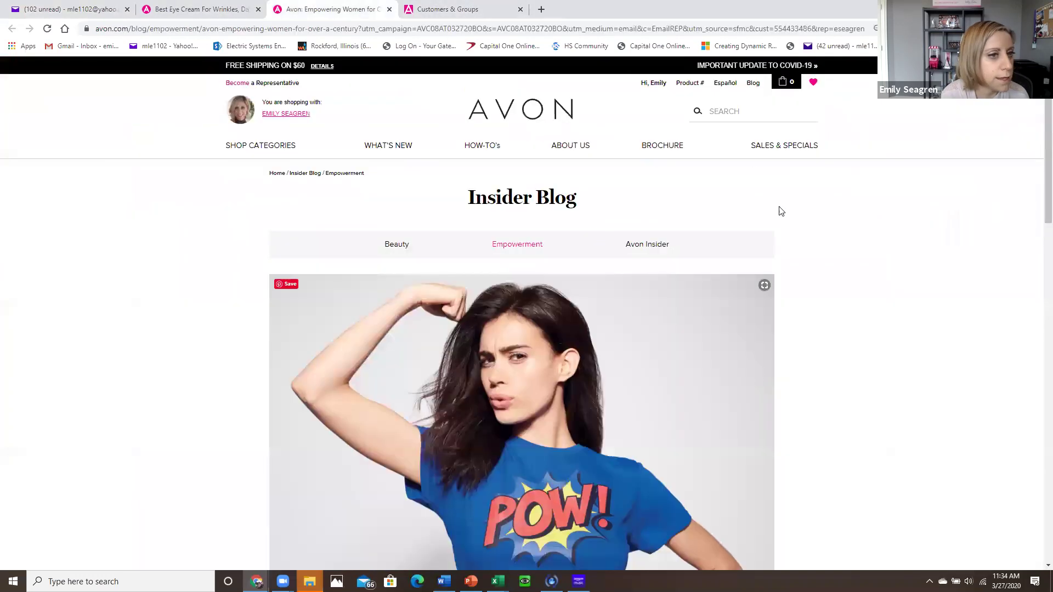
{"action": "left_click", "coordinate": [666, 149]}
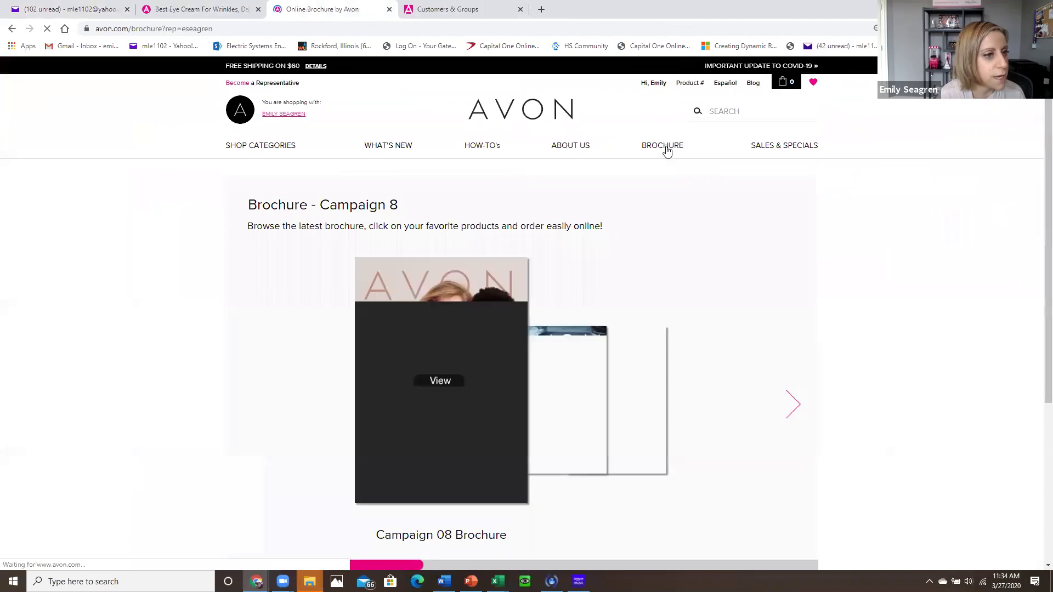
{"action": "left_click", "coordinate": [465, 336]}
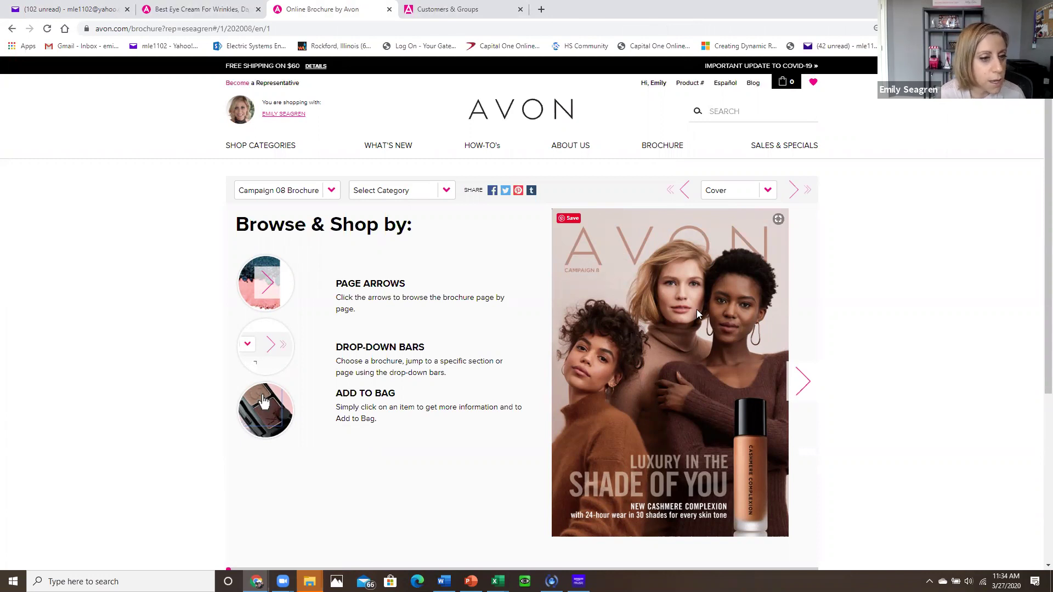
Save the brochure cover image as "Avon Campaign 8 2020" in the 2020-C09 folder
{"action": "right_click", "coordinate": [612, 271]}
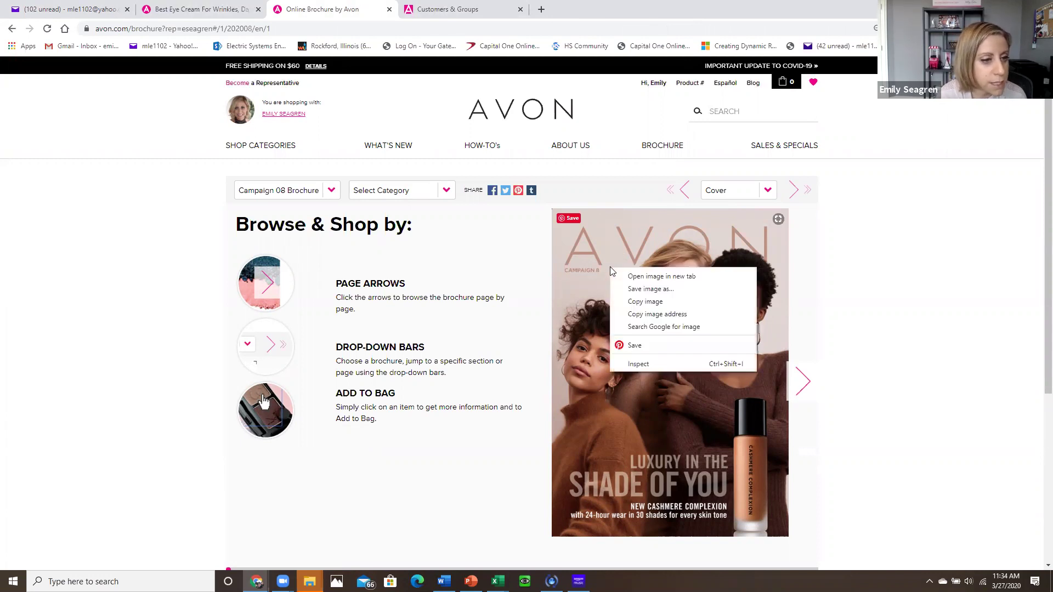
{"action": "left_click", "coordinate": [638, 295]}
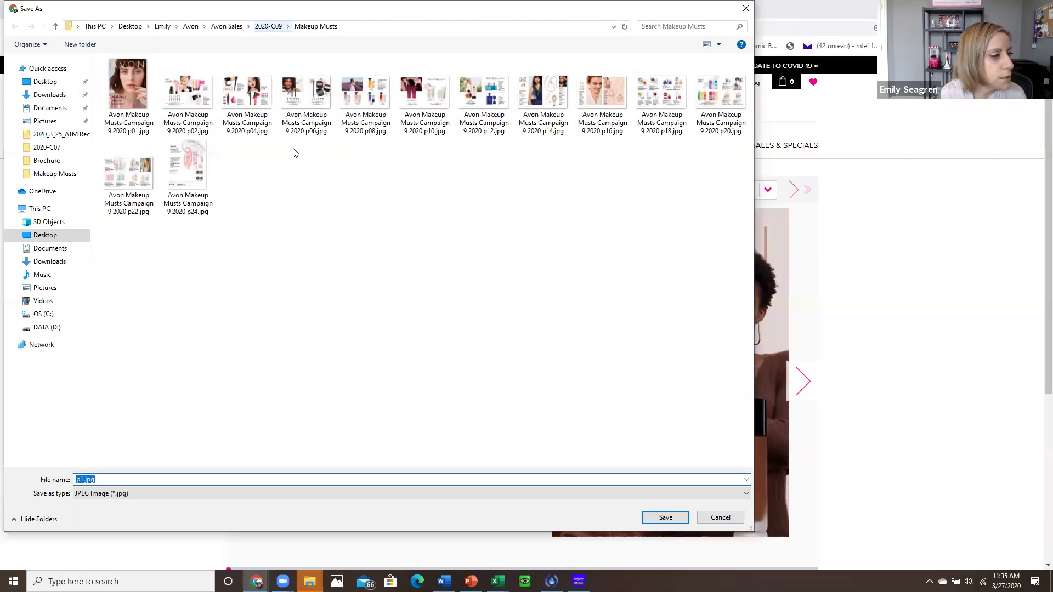
{"action": "left_click", "coordinate": [272, 27]}
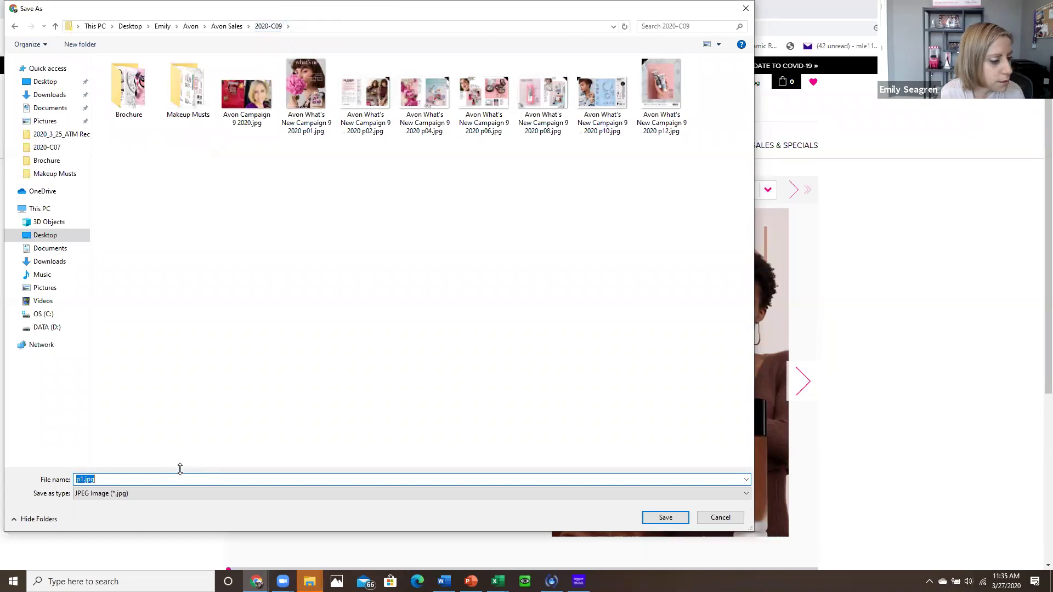
{"action": "type", "text": "Avon Campaign 8 2020"}
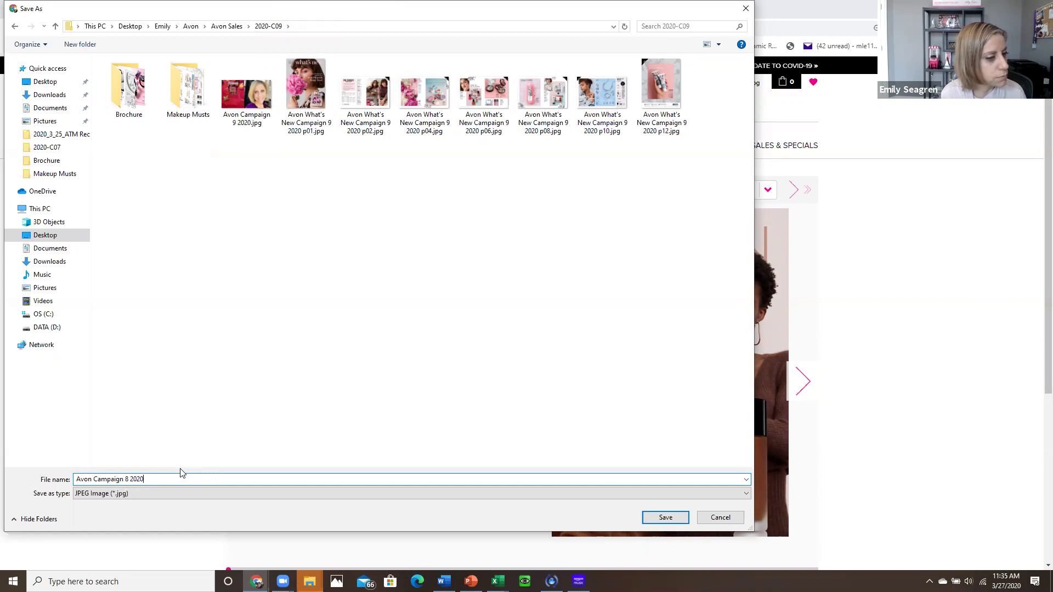
{"action": "key", "text": "Return"}
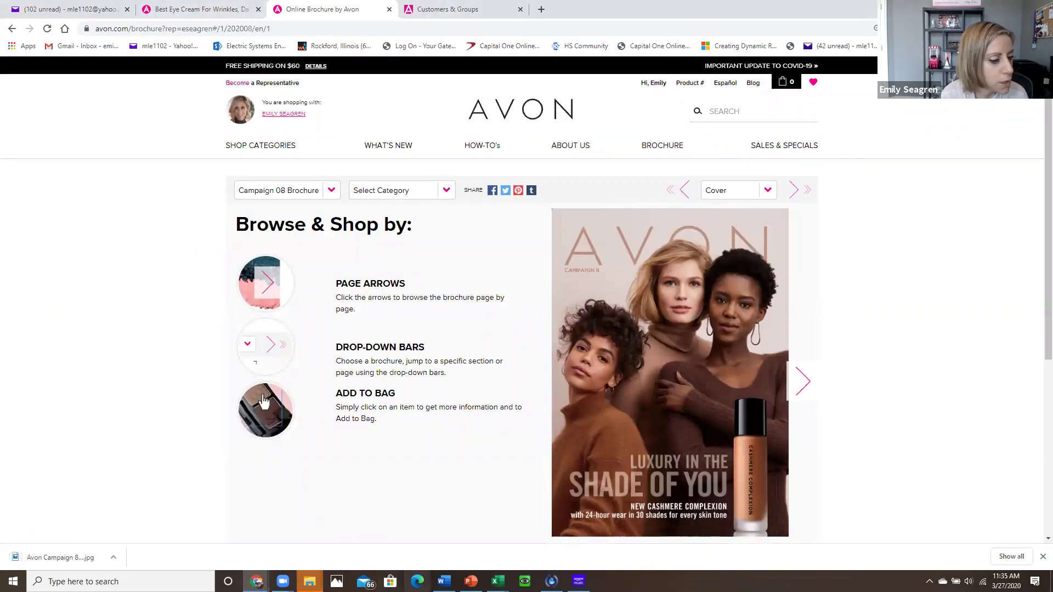
Switch back to the email editor and start a file upload from the computer for the empty image block
{"action": "mouse_move", "coordinate": [256, 581]}
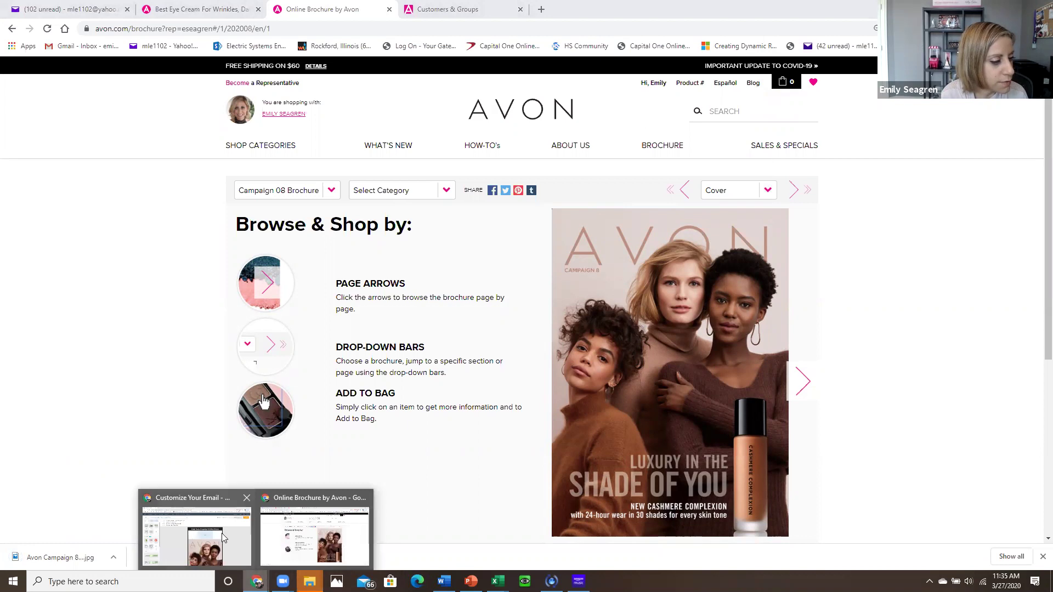
{"action": "left_click", "coordinate": [192, 540]}
{"action": "left_click", "coordinate": [579, 259]}
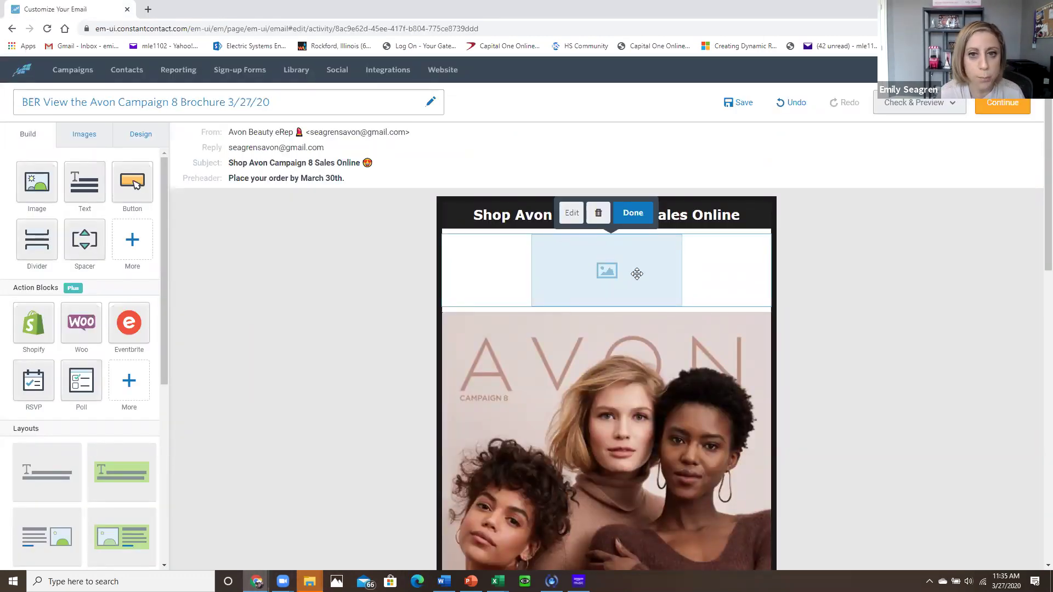
{"action": "left_click", "coordinate": [573, 214]}
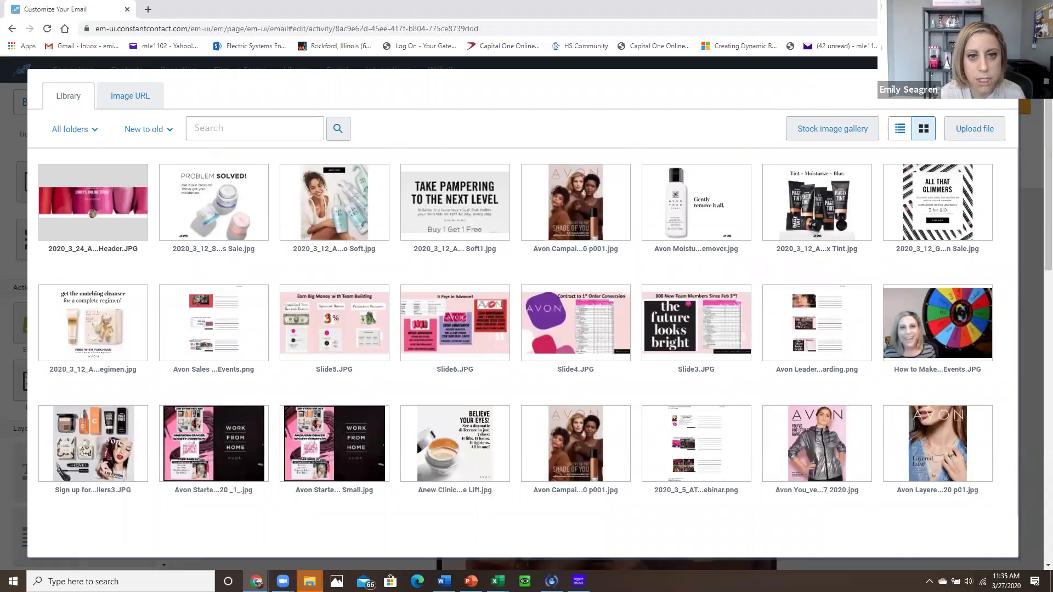
{"action": "left_click", "coordinate": [974, 131]}
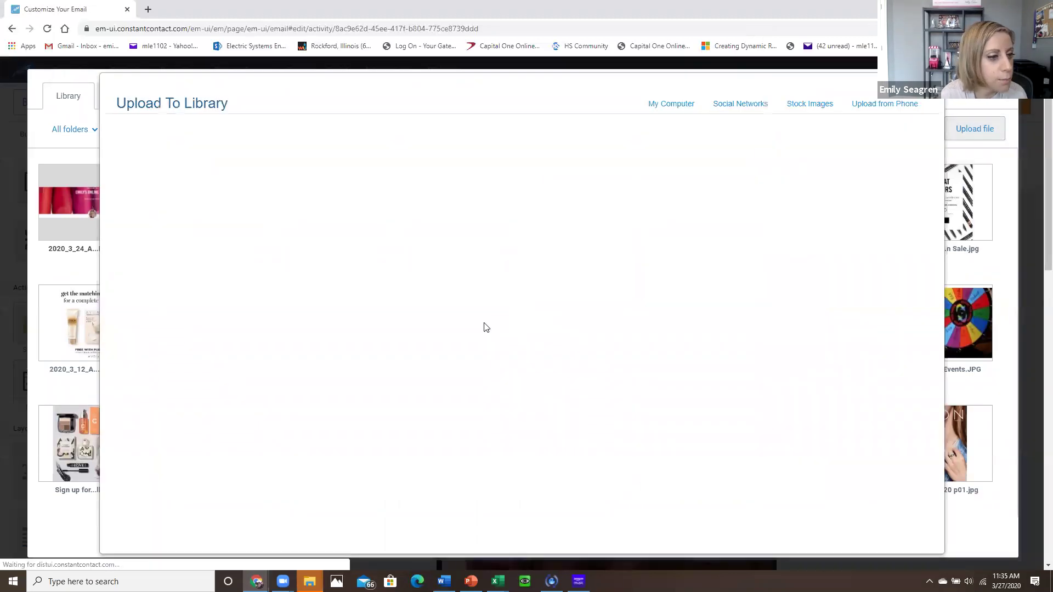
{"action": "left_click", "coordinate": [521, 295]}
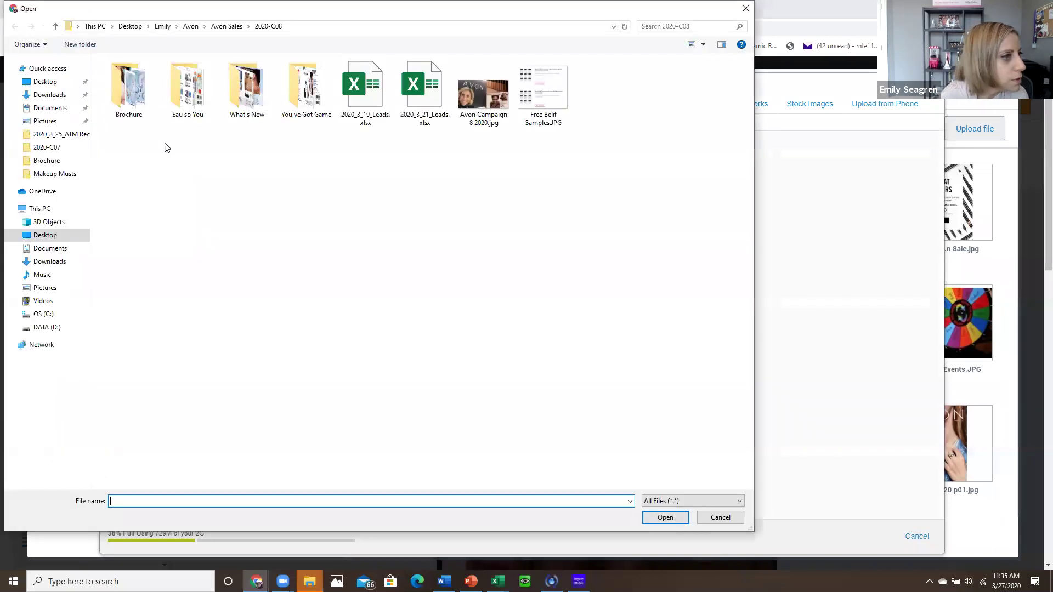
Upload "Avon Campaign 8 2020.jpg" from the 2020-C09 folder to the image library
{"action": "left_click", "coordinate": [225, 29]}
{"action": "left_click", "coordinate": [151, 468]}
{"action": "double_click", "coordinate": [151, 467]}
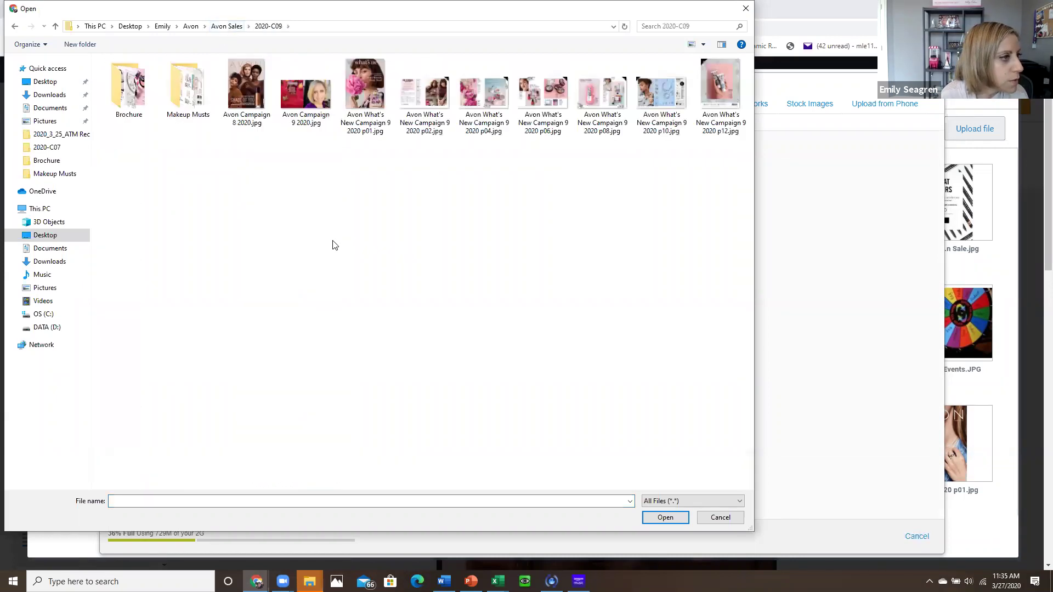
{"action": "double_click", "coordinate": [239, 87]}
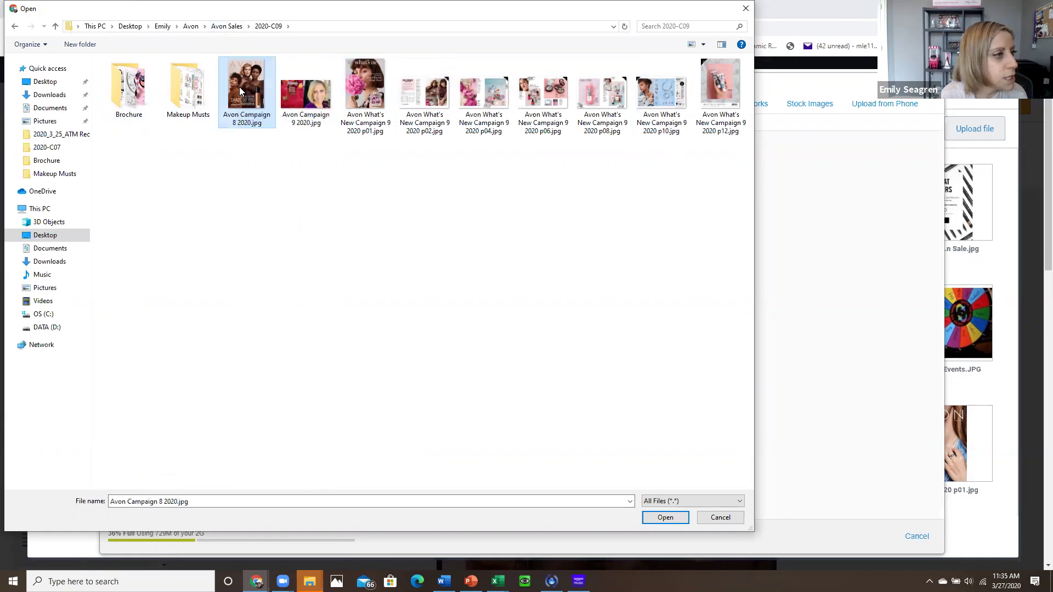
{"action": "left_click", "coordinate": [928, 534]}
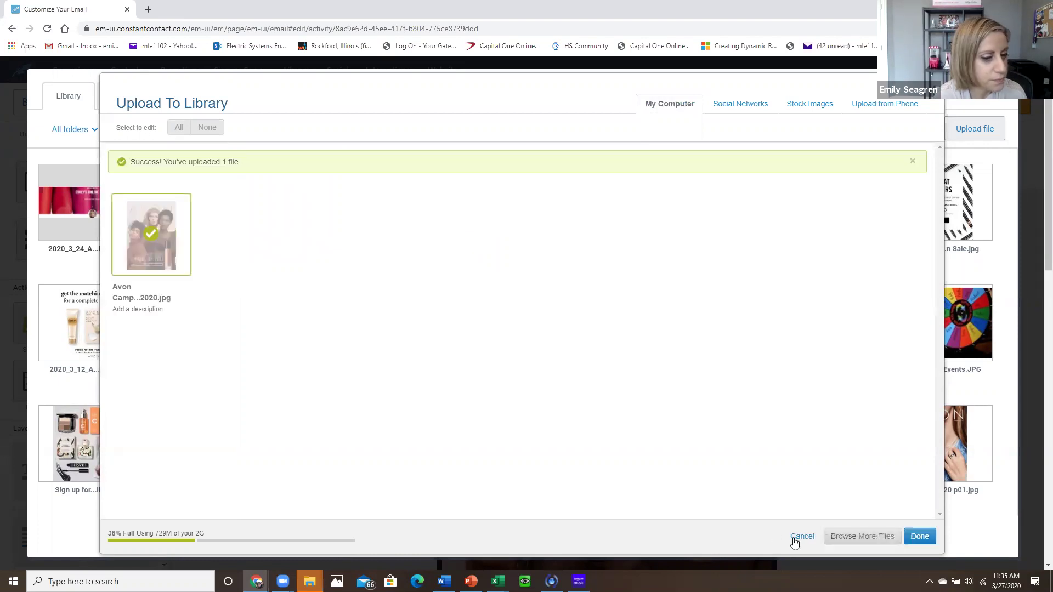
{"action": "left_click", "coordinate": [919, 537]}
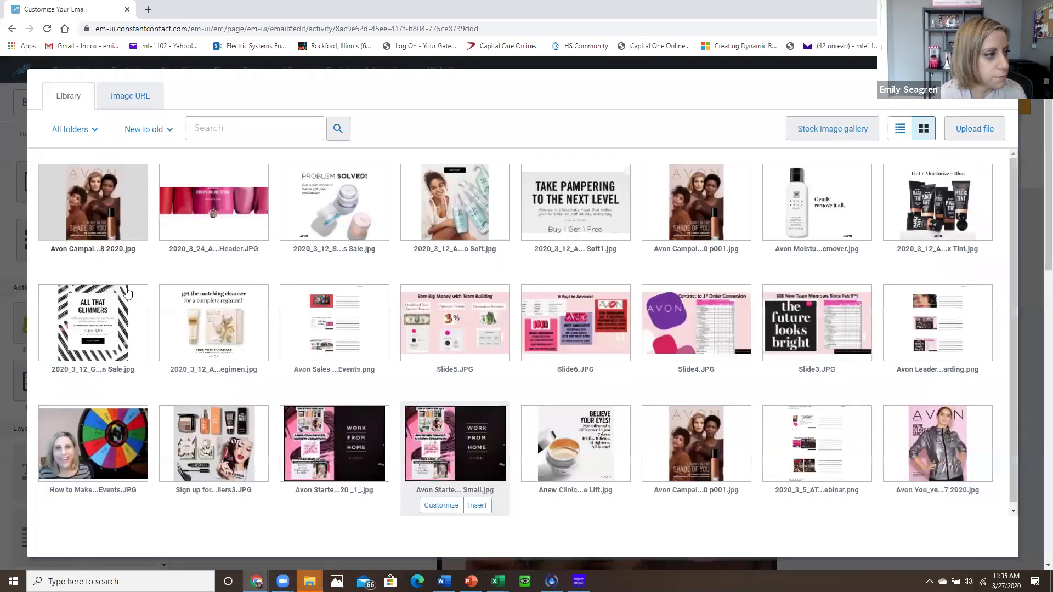
Insert the uploaded Campaign 8 cover into the image block and enlarge it to the email's full width
{"action": "left_click", "coordinate": [116, 264]}
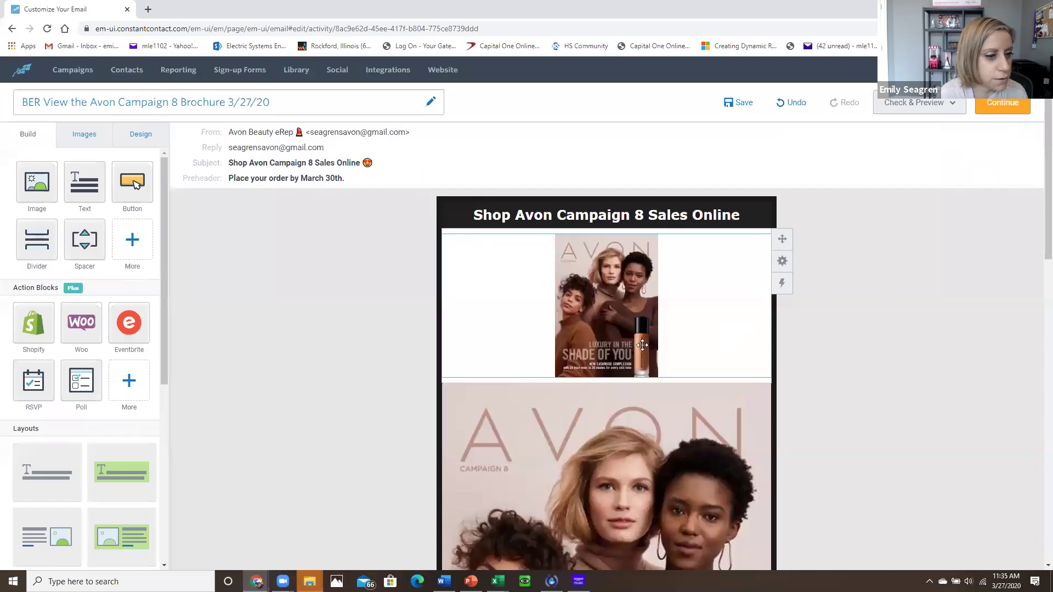
{"action": "left_click_drag", "start_coordinate": [651, 371], "coordinate": [816, 536]}
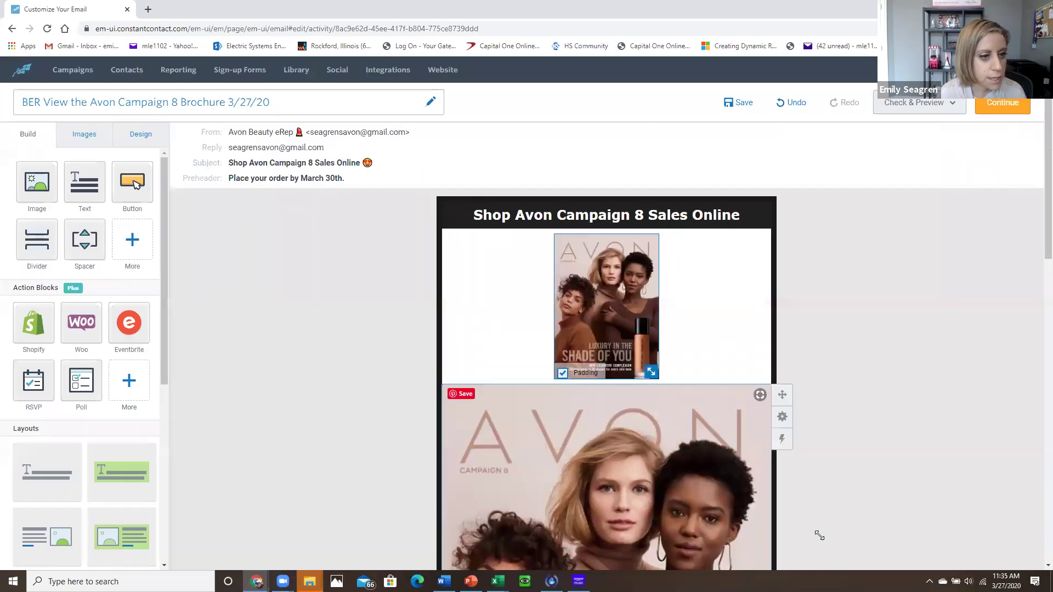
{"action": "scroll", "coordinate": [745, 404], "scroll_direction": "down", "scroll_amount": 4}
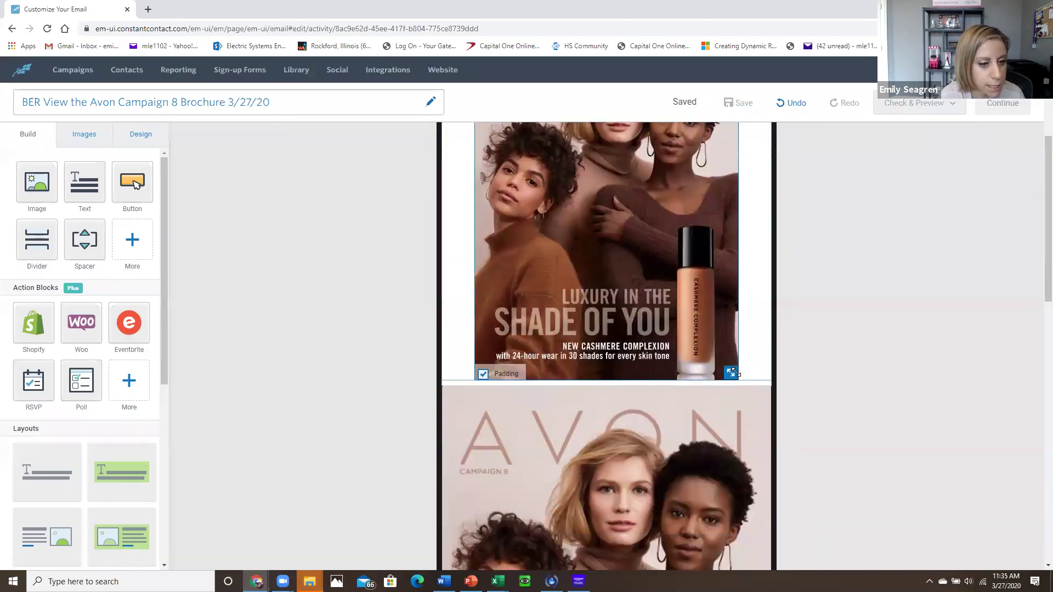
{"action": "left_click_drag", "start_coordinate": [731, 371], "coordinate": [841, 495]}
{"action": "left_click", "coordinate": [615, 302]}
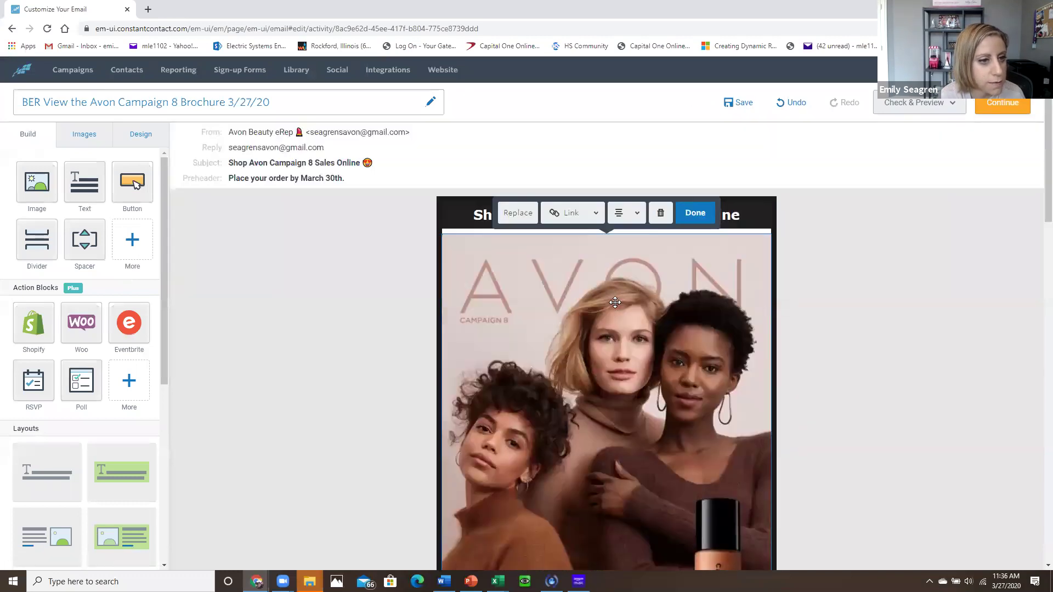
Delete the old brochure cover image below the newly inserted one
{"action": "scroll", "coordinate": [573, 349], "scroll_direction": "down", "scroll_amount": 8}
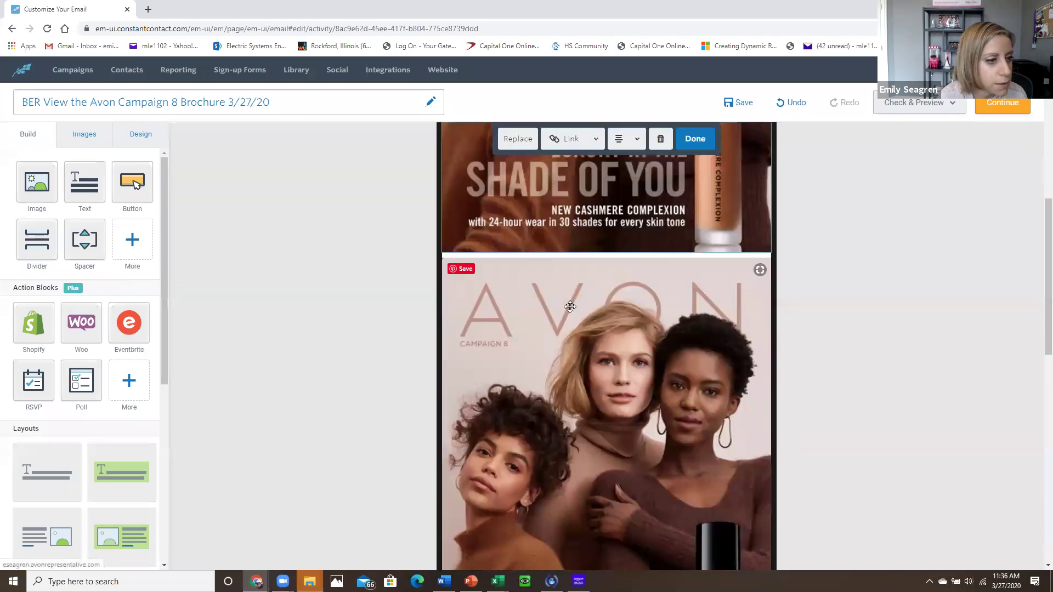
{"action": "left_click", "coordinate": [550, 280]}
{"action": "left_click", "coordinate": [661, 236]}
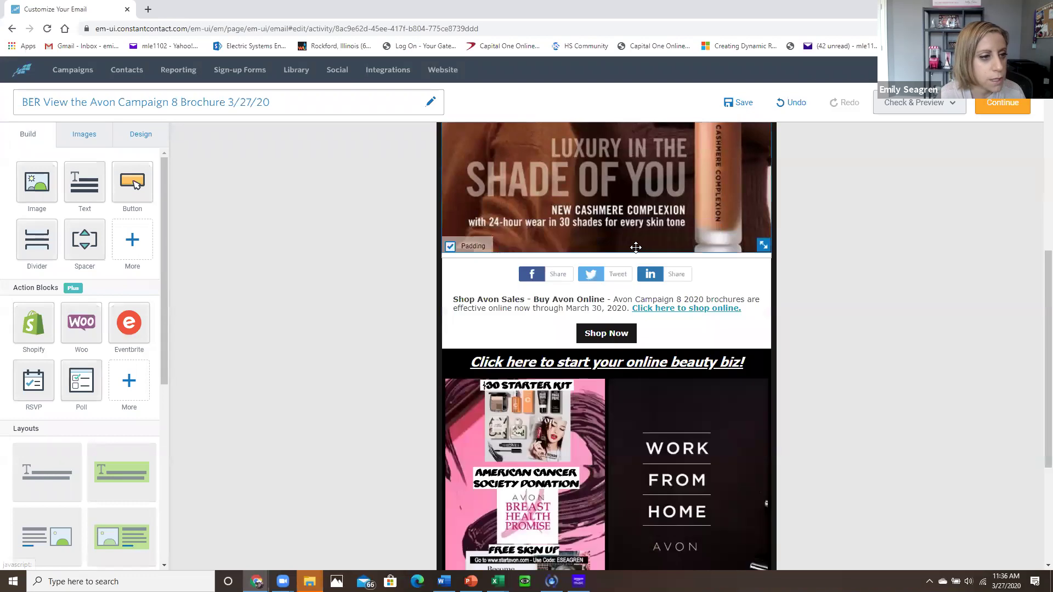
Turn off the padding around the new brochure cover image
{"action": "scroll", "coordinate": [633, 246], "scroll_direction": "up", "scroll_amount": 6}
{"action": "scroll", "coordinate": [631, 248], "scroll_direction": "up", "scroll_amount": 2}
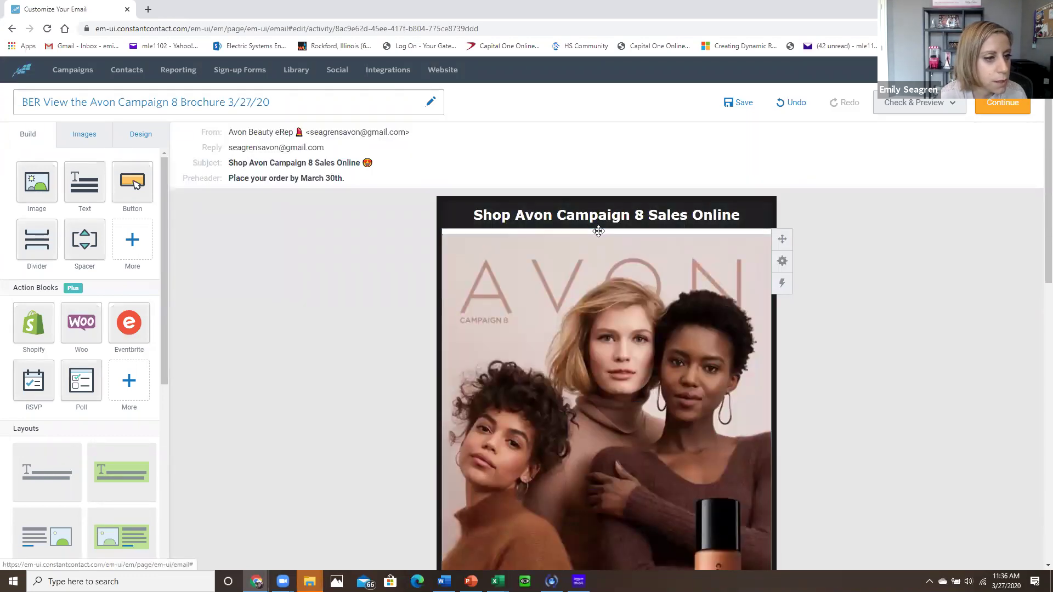
{"action": "left_click", "coordinate": [601, 252]}
{"action": "scroll", "coordinate": [464, 402], "scroll_direction": "down", "scroll_amount": 6}
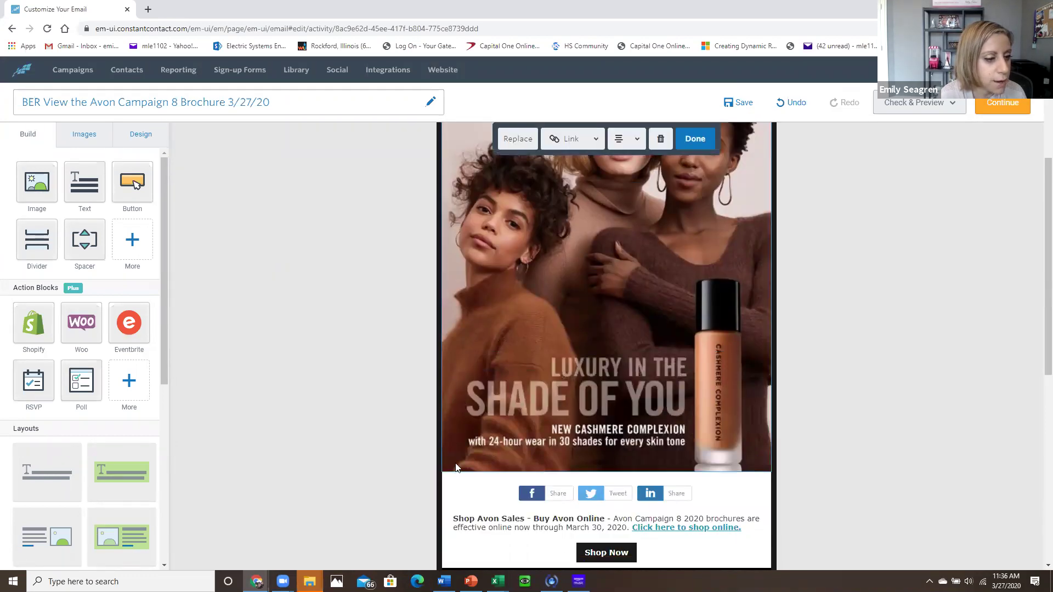
{"action": "scroll", "coordinate": [558, 388], "scroll_direction": "up", "scroll_amount": 6}
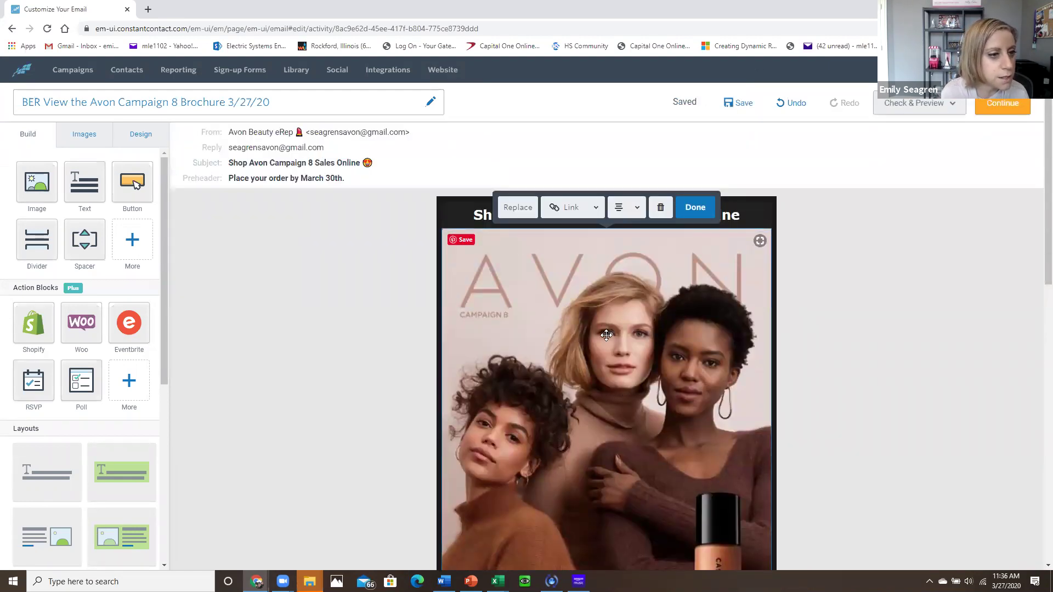
Open the representative's Avon online store in a new browser tab and go to its brochure page
{"action": "left_click", "coordinate": [148, 10]}
{"action": "type", "text": "ese"}
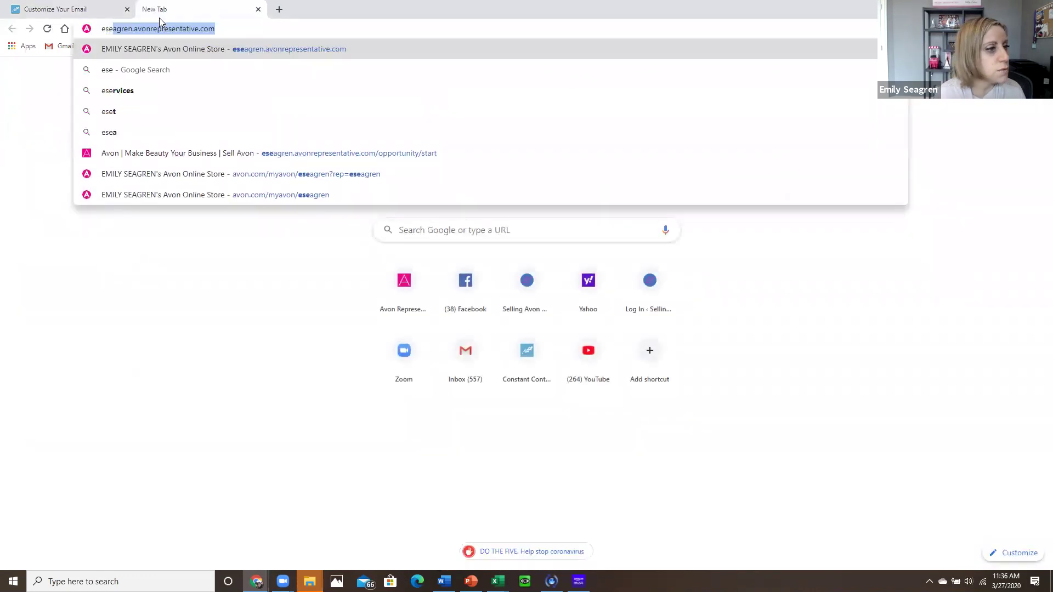
{"action": "key", "text": "Return"}
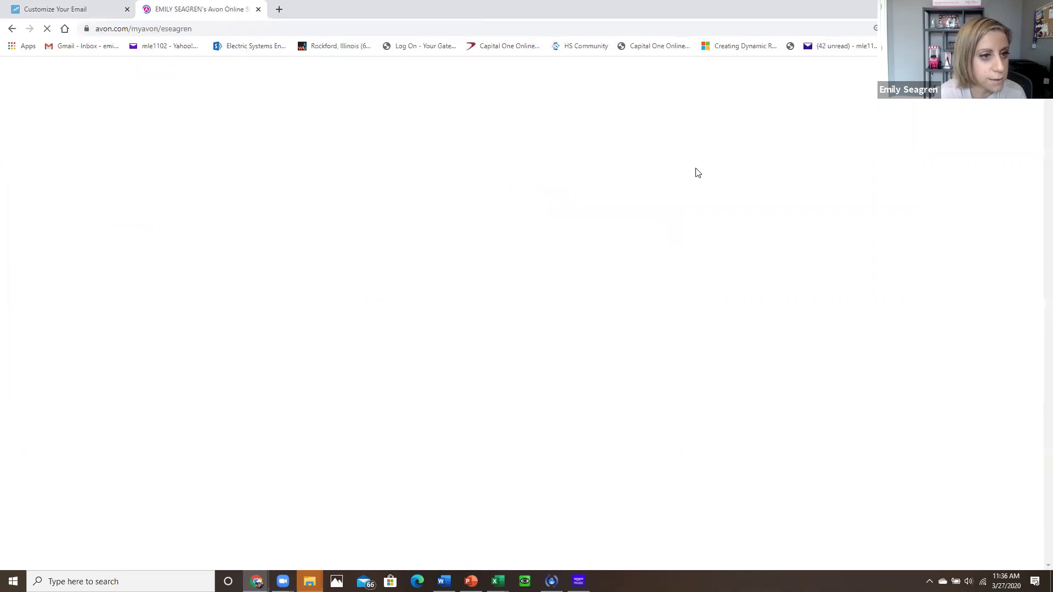
{"action": "mouse_move", "coordinate": [675, 153]}
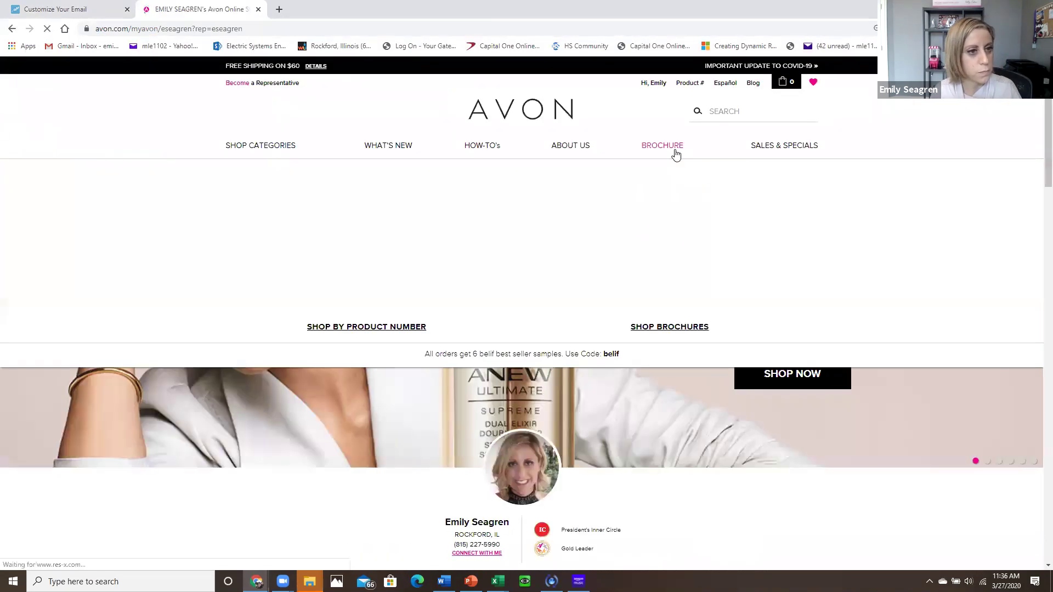
{"action": "left_click", "coordinate": [675, 153]}
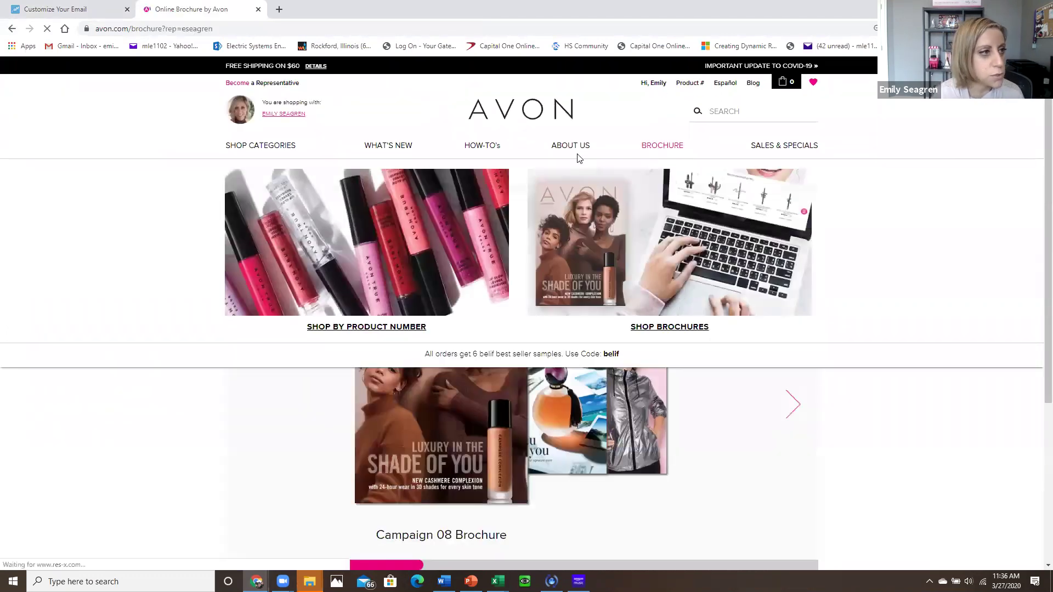
Copy the full web address of the Campaign 8 online brochure page
{"action": "left_click", "coordinate": [198, 28]}
{"action": "right_click", "coordinate": [198, 30]}
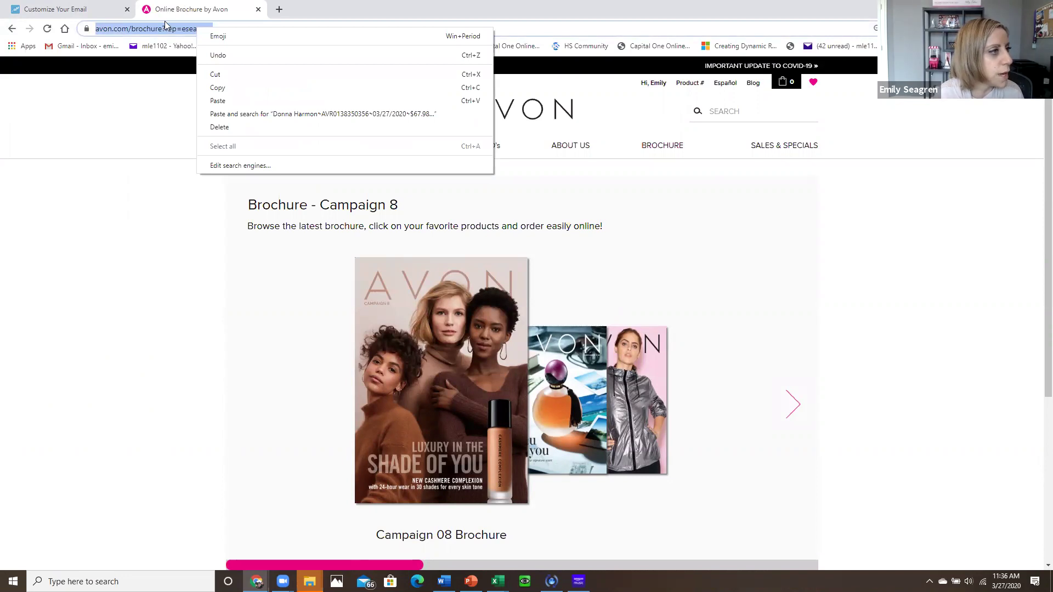
{"action": "left_click", "coordinate": [216, 29]}
{"action": "left_click_drag", "start_coordinate": [277, 28], "coordinate": [66, 26]}
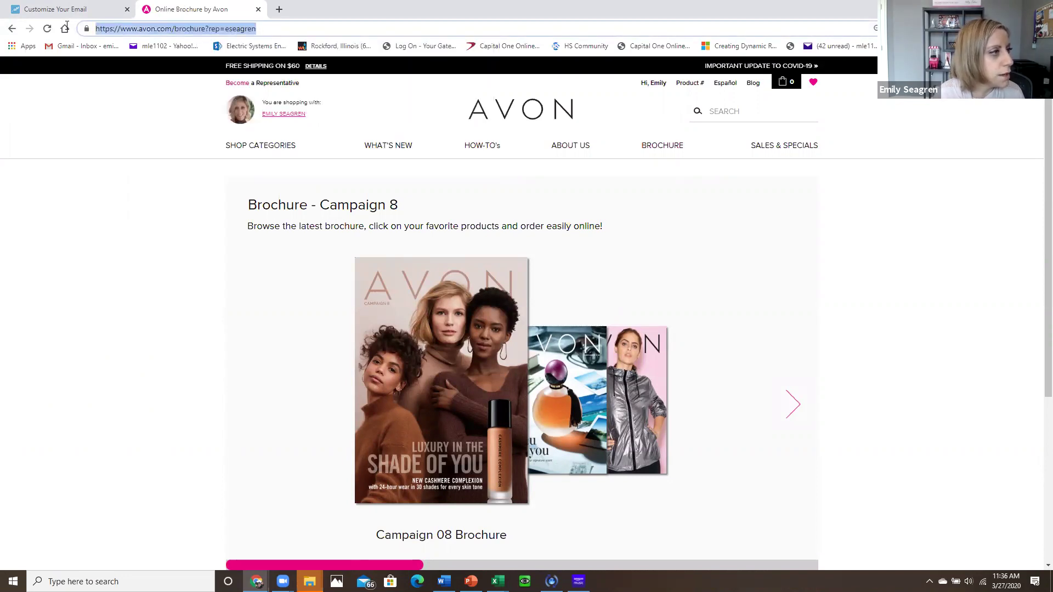
{"action": "right_click", "coordinate": [127, 30]}
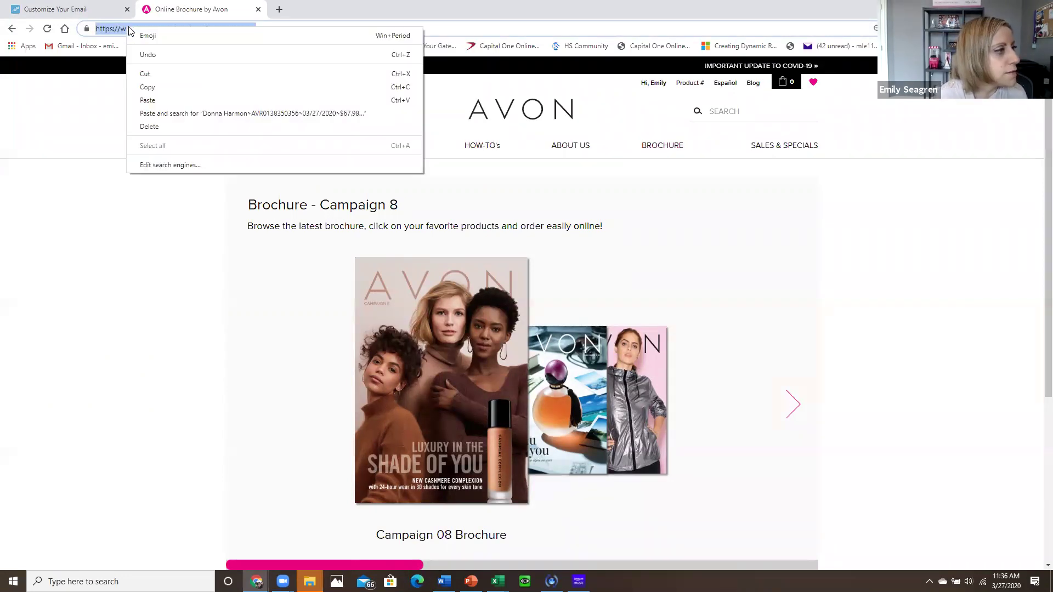
{"action": "left_click", "coordinate": [148, 88]}
Back in the email editor, link the brochure cover image to the copied brochure page address as a web page link
{"action": "left_click", "coordinate": [66, 8]}
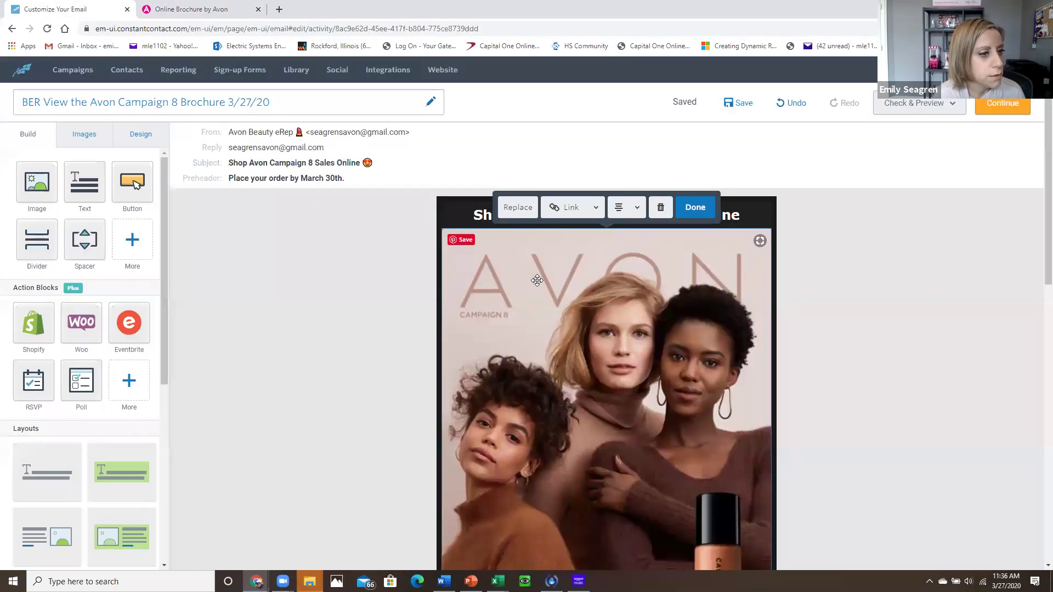
{"action": "left_click", "coordinate": [567, 214]}
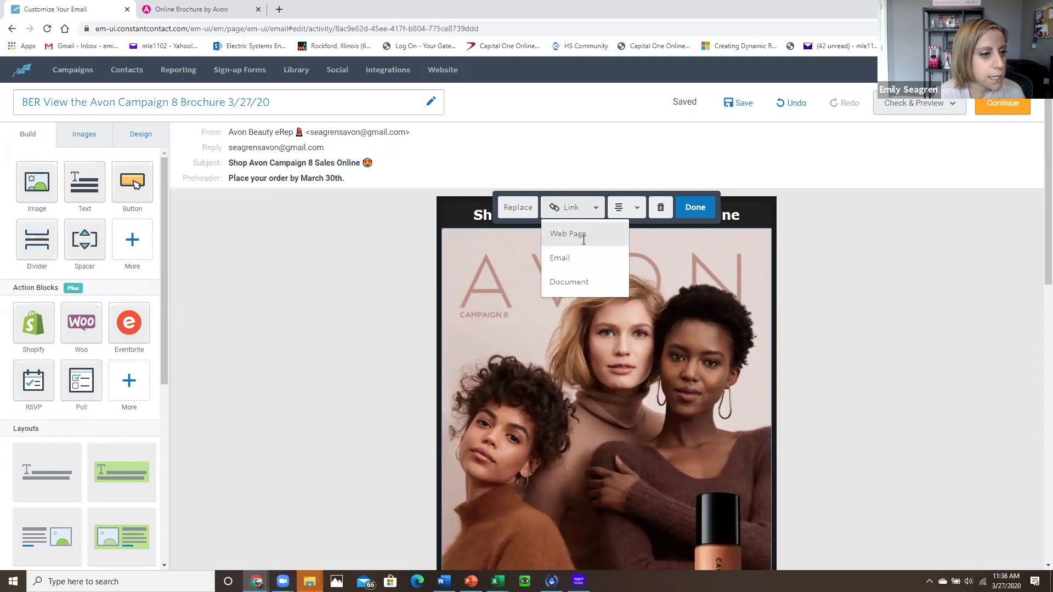
{"action": "left_click", "coordinate": [574, 259]}
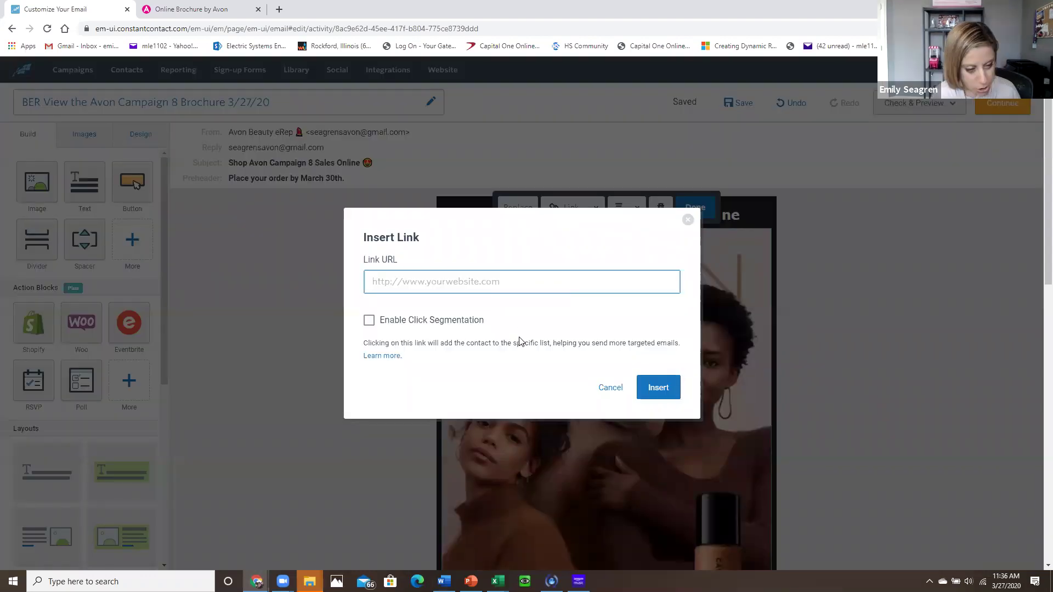
{"action": "key", "text": "ctrl+v"}
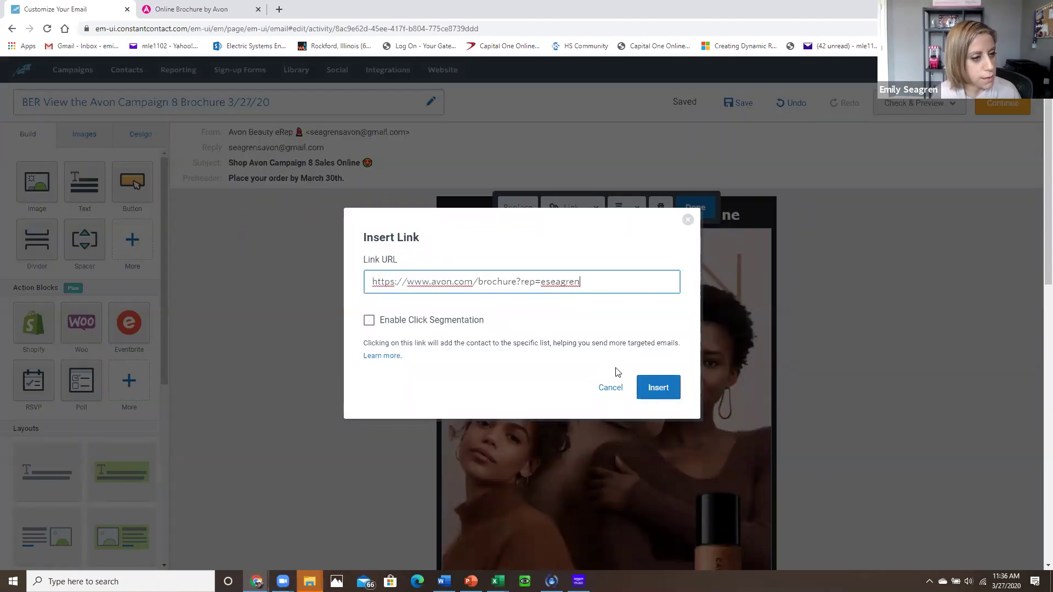
{"action": "left_click_drag", "start_coordinate": [581, 284], "coordinate": [365, 283]}
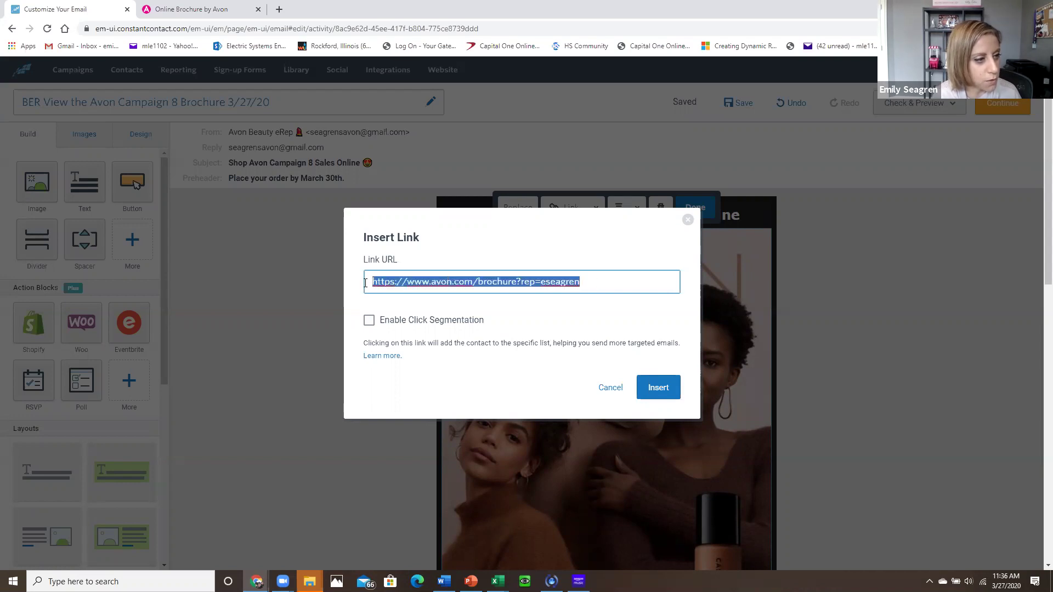
{"action": "right_click", "coordinate": [410, 279]}
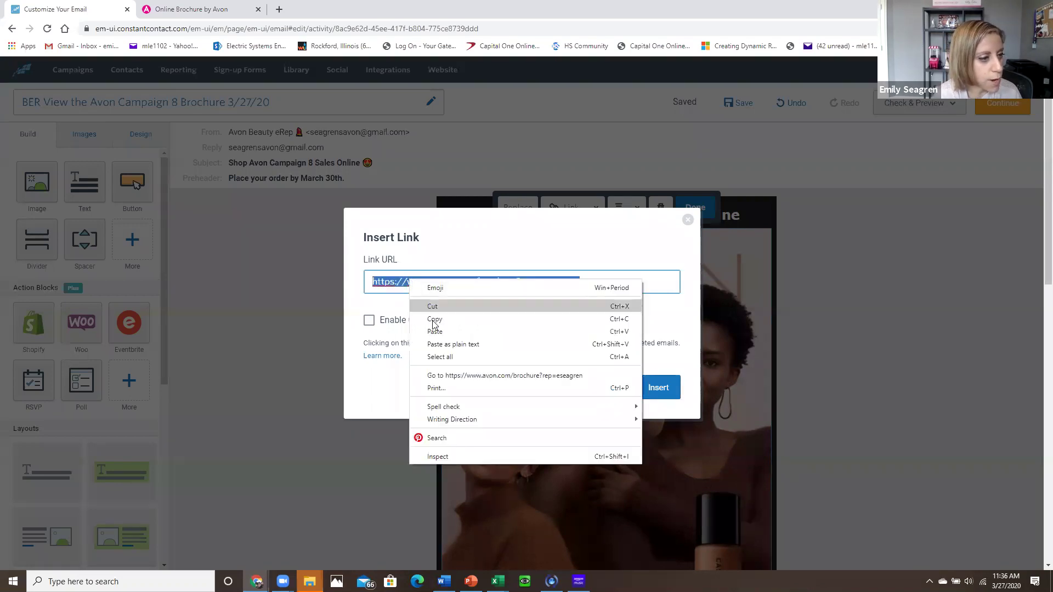
{"action": "left_click", "coordinate": [507, 331]}
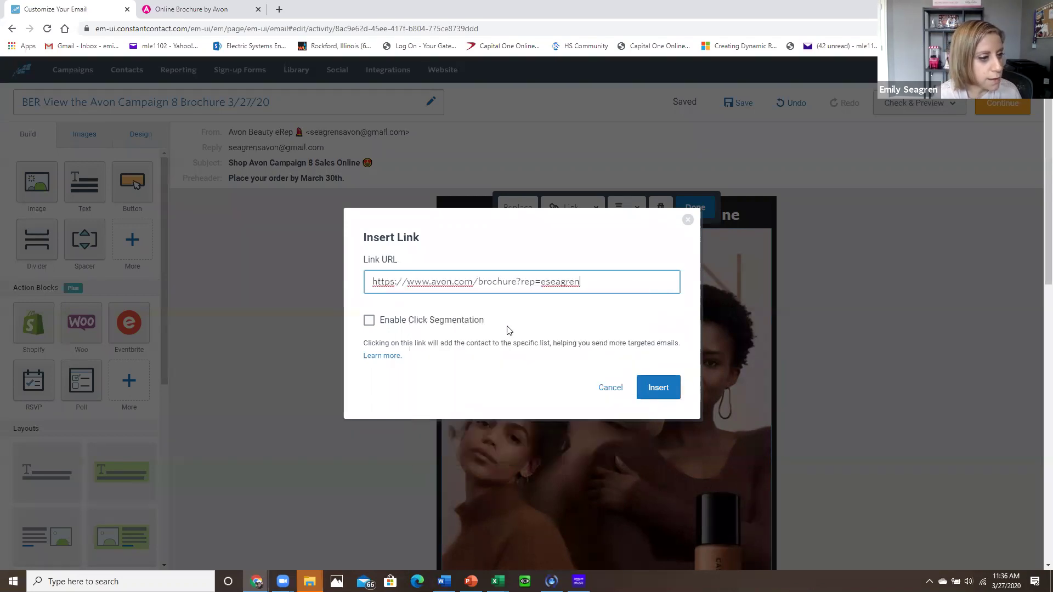
{"action": "left_click", "coordinate": [658, 387]}
Add a new Social block between the brochure cover image and the existing share buttons
{"action": "scroll", "coordinate": [611, 384], "scroll_direction": "down", "scroll_amount": 5}
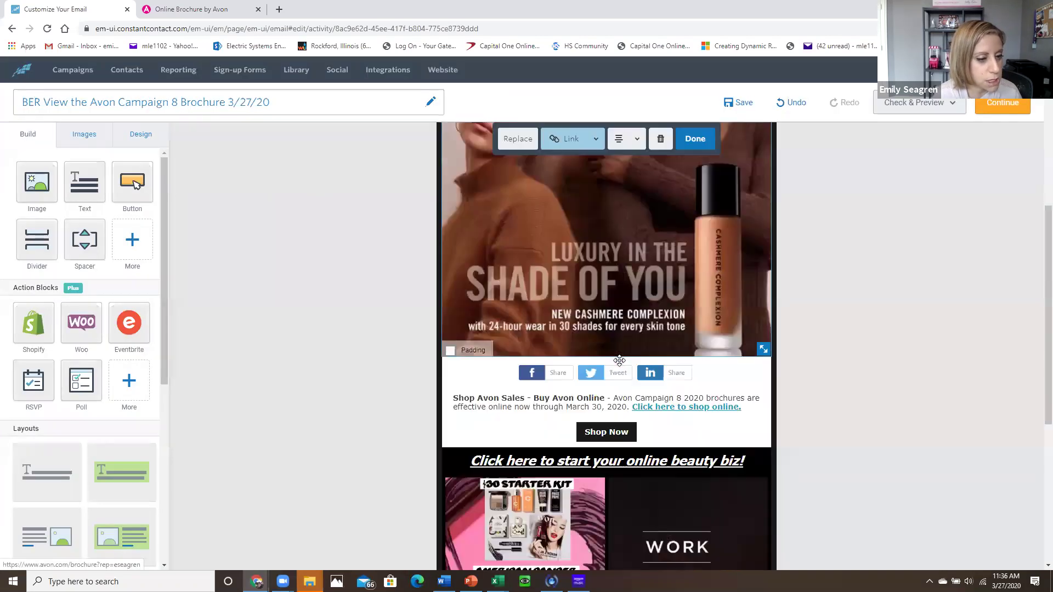
{"action": "left_click", "coordinate": [594, 373]}
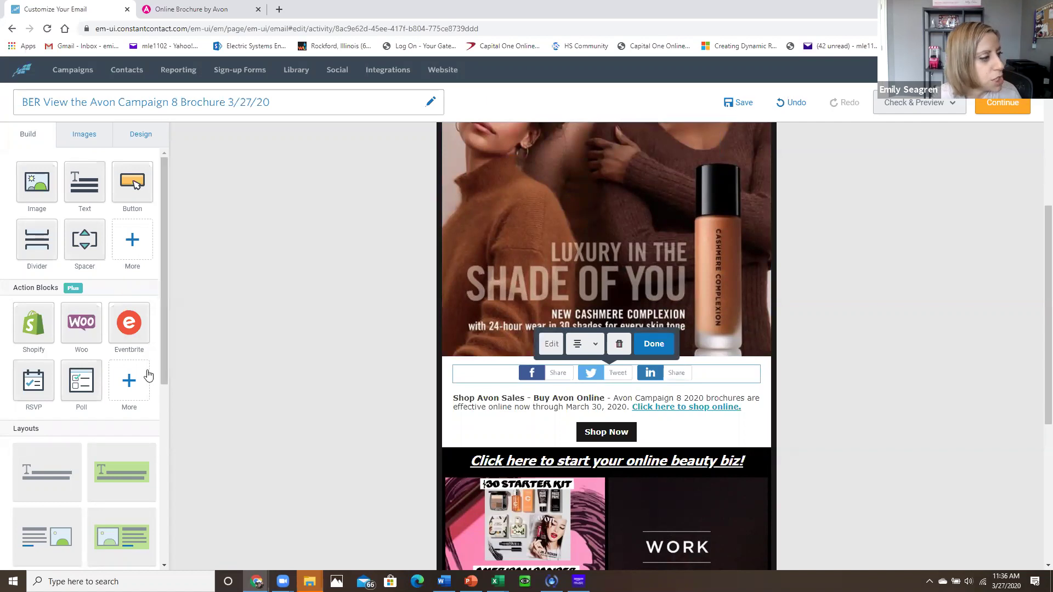
{"action": "left_click", "coordinate": [132, 250]}
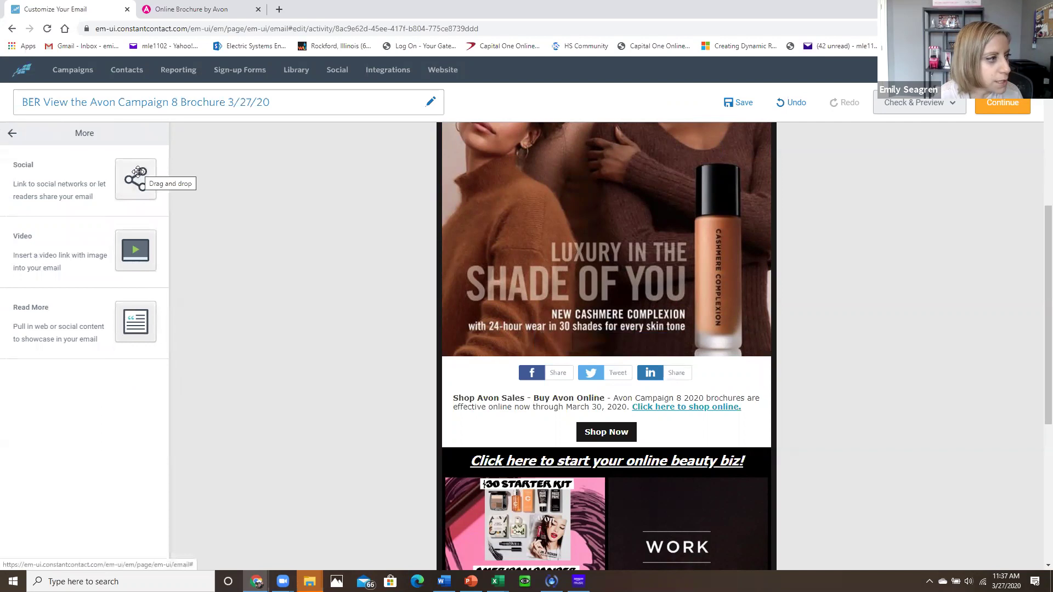
{"action": "left_click", "coordinate": [12, 133]}
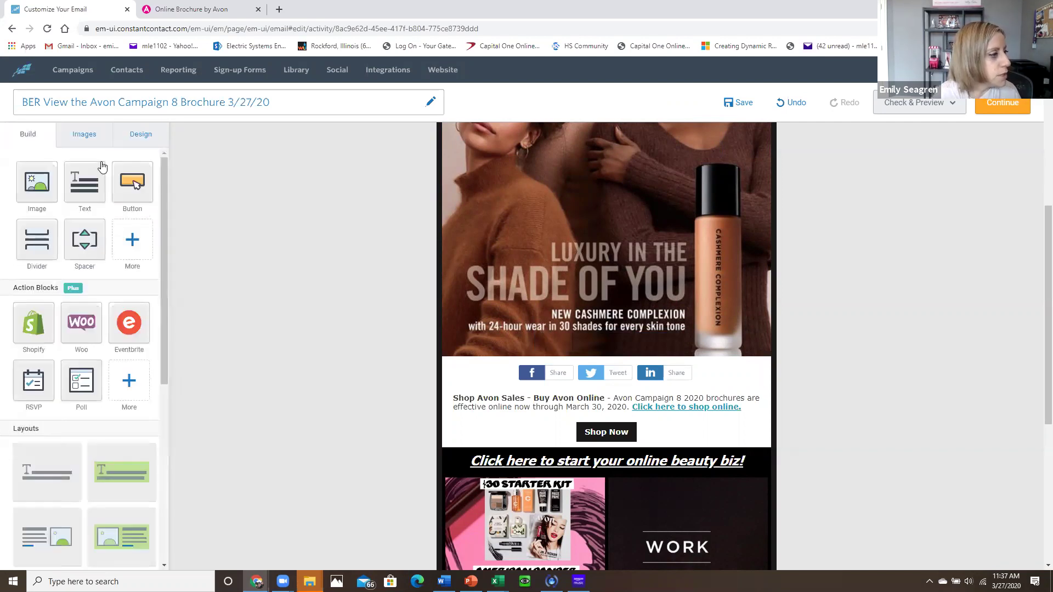
{"action": "scroll", "coordinate": [147, 162], "scroll_direction": "down", "scroll_amount": 2}
{"action": "scroll", "coordinate": [147, 162], "scroll_direction": "up", "scroll_amount": 2}
{"action": "left_click", "coordinate": [134, 250]}
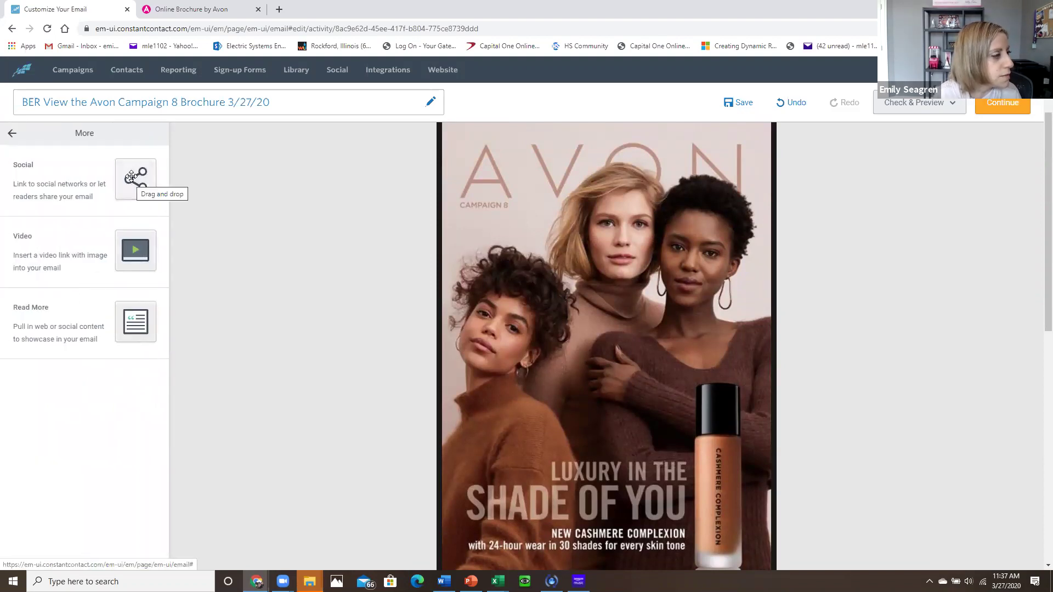
{"action": "left_click_drag", "start_coordinate": [131, 176], "coordinate": [610, 220]}
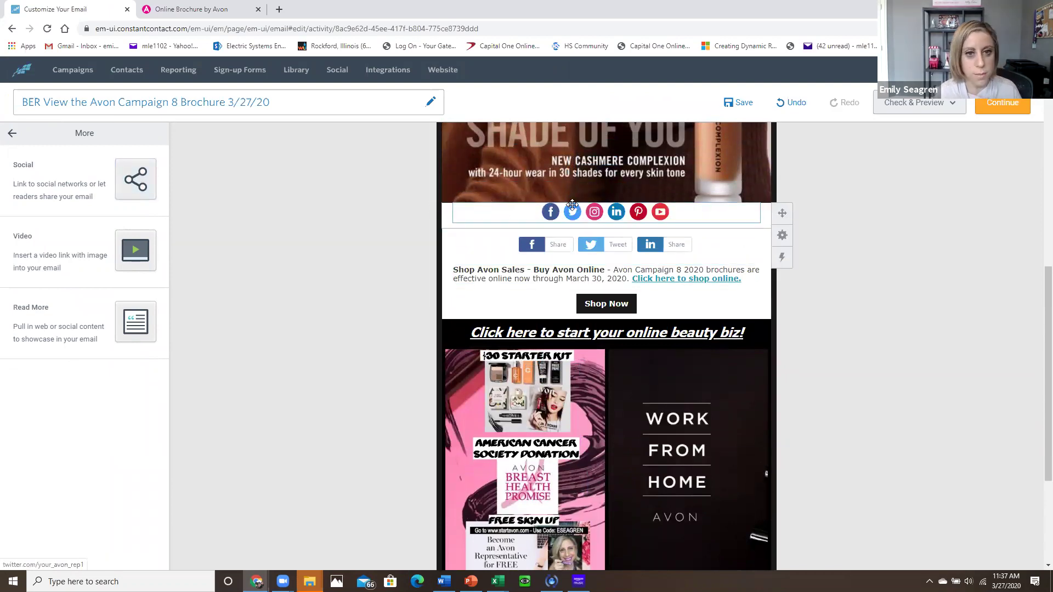
Switch the new social block from linking to own pages to "Share on your readers' pages"
{"action": "scroll", "coordinate": [592, 307], "scroll_direction": "down", "scroll_amount": 4}
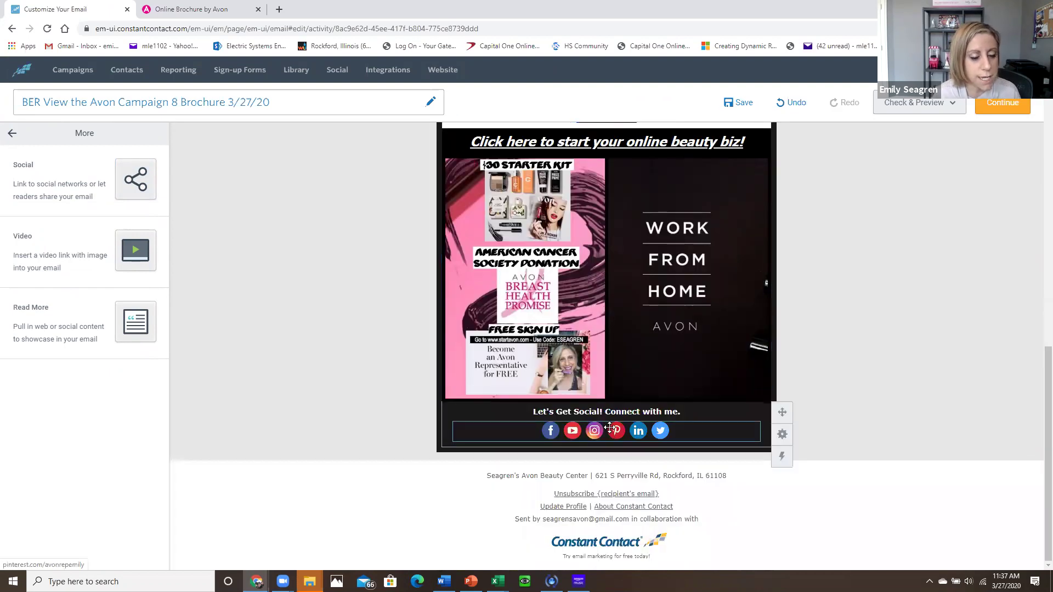
{"action": "scroll", "coordinate": [623, 357], "scroll_direction": "up", "scroll_amount": 6}
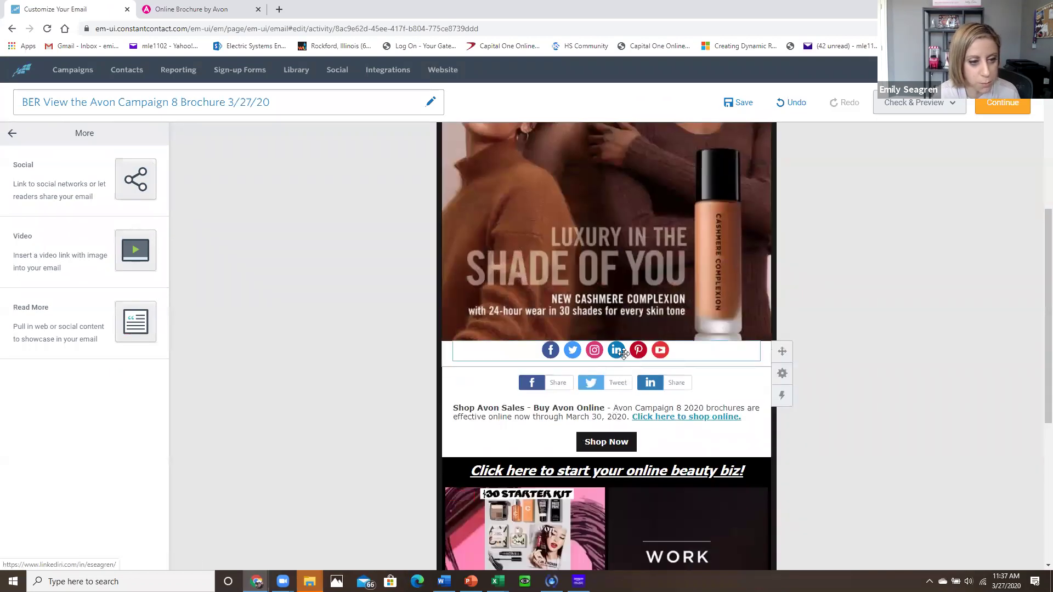
{"action": "left_click", "coordinate": [623, 354]}
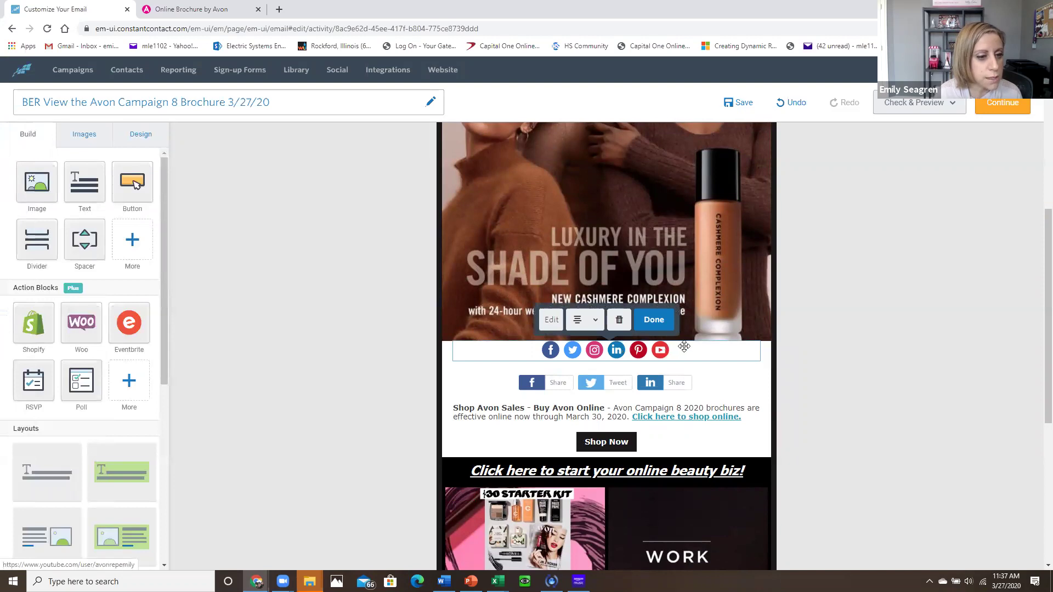
{"action": "left_click", "coordinate": [557, 325]}
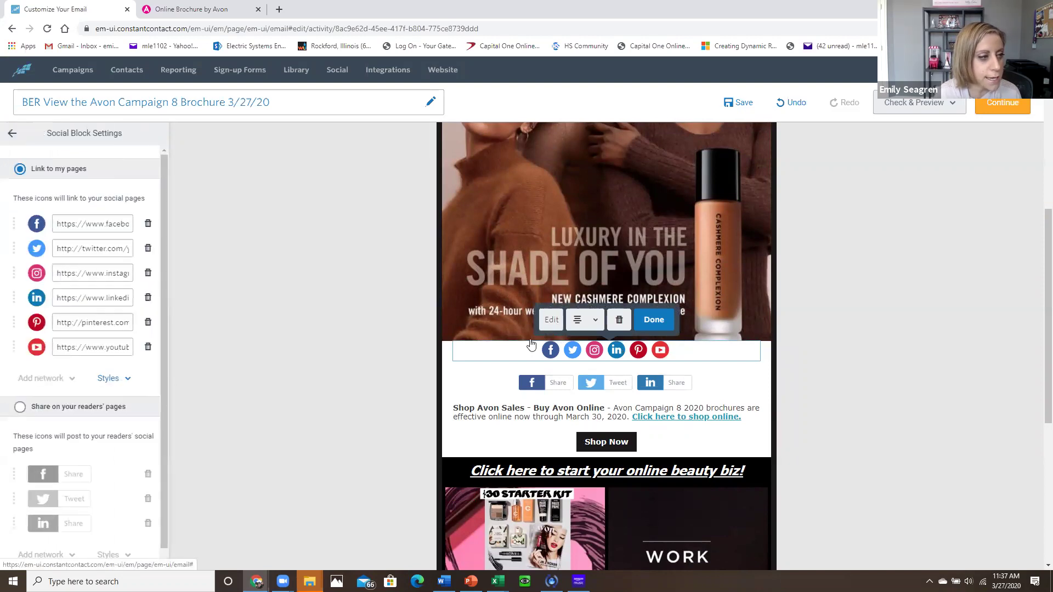
{"action": "scroll", "coordinate": [3, 376], "scroll_direction": "down", "scroll_amount": 1}
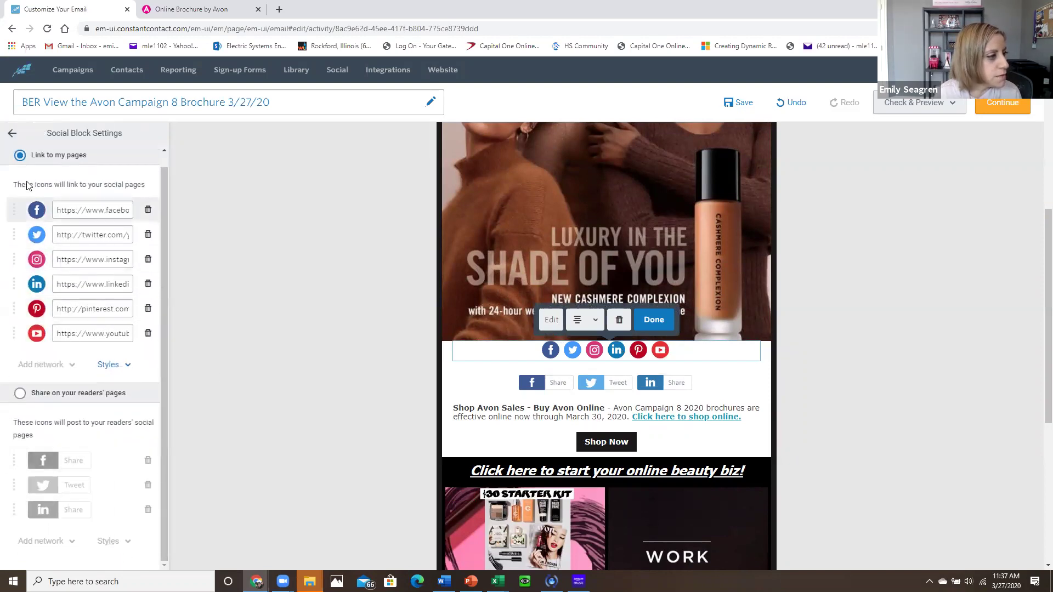
{"action": "left_click", "coordinate": [21, 394]}
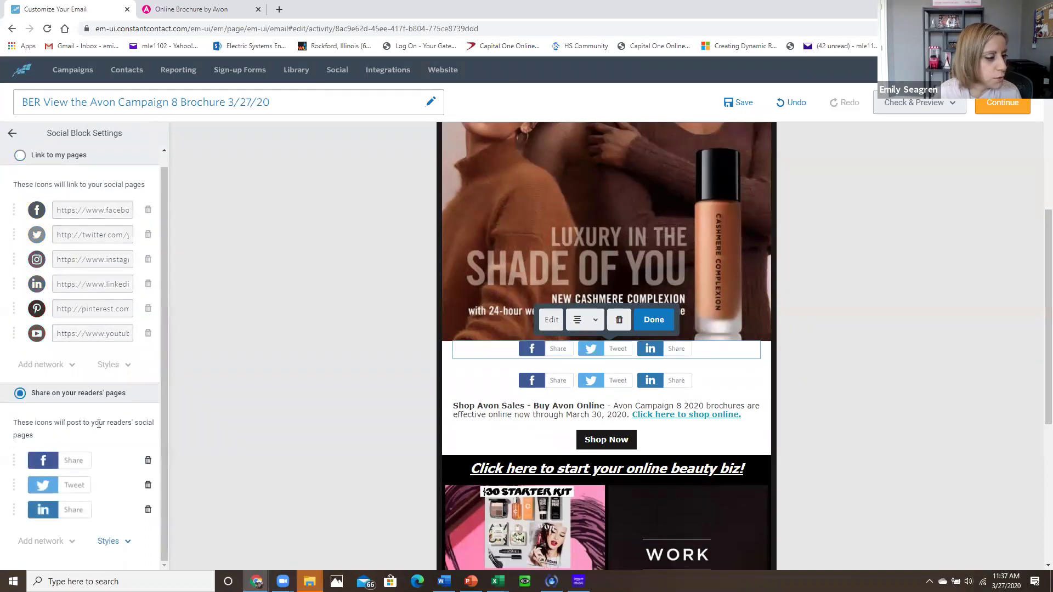
{"action": "left_click", "coordinate": [665, 326]}
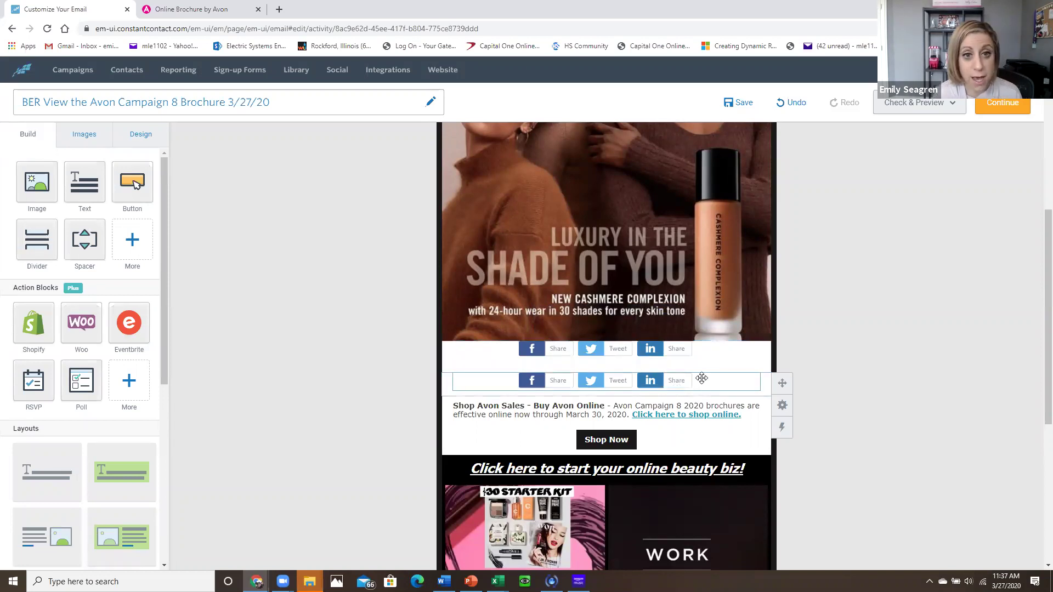
Insert a spacer between the brochure cover and the new share buttons and reduce its height to 15
{"action": "left_click", "coordinate": [700, 354]}
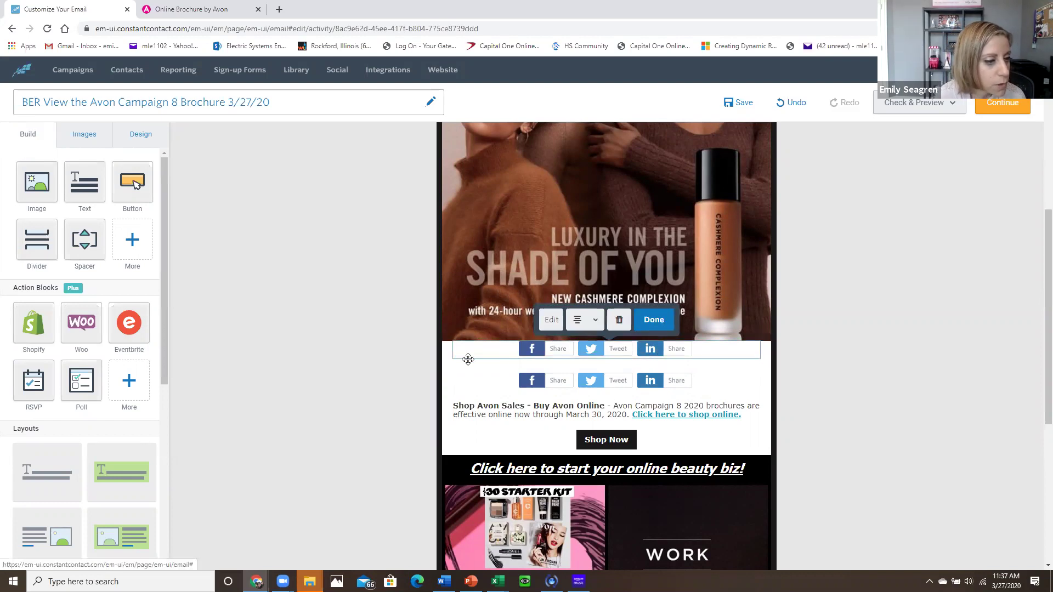
{"action": "left_click_drag", "start_coordinate": [77, 244], "coordinate": [526, 341]}
{"action": "left_click", "coordinate": [602, 352]}
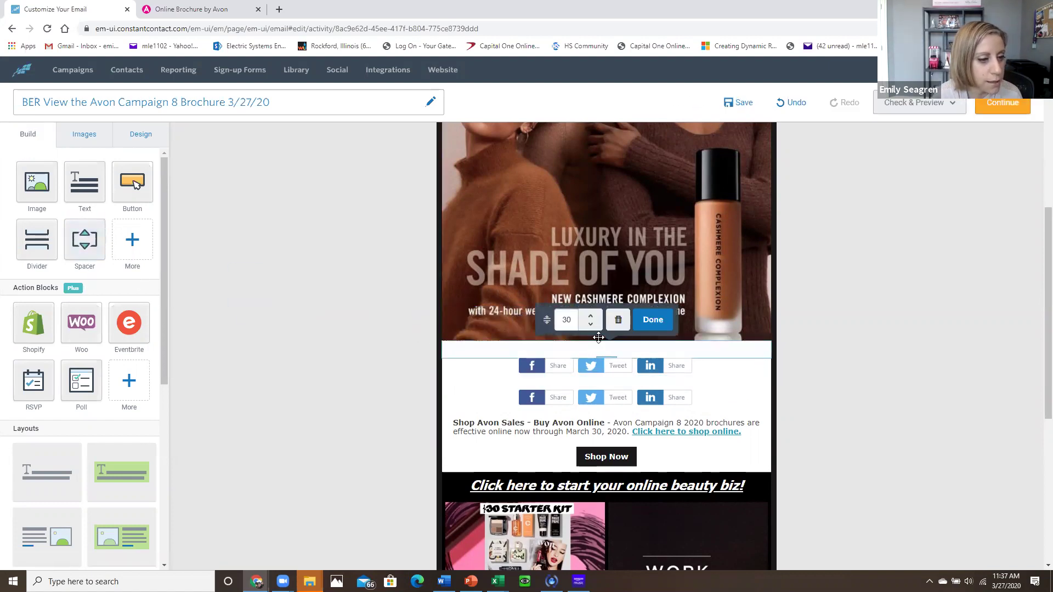
{"action": "left_click", "coordinate": [590, 325]}
{"action": "left_click", "coordinate": [590, 324]}
{"action": "left_click", "coordinate": [590, 325]}
{"action": "left_click", "coordinate": [590, 324]}
{"action": "left_click", "coordinate": [590, 325]}
{"action": "left_click", "coordinate": [590, 324]}
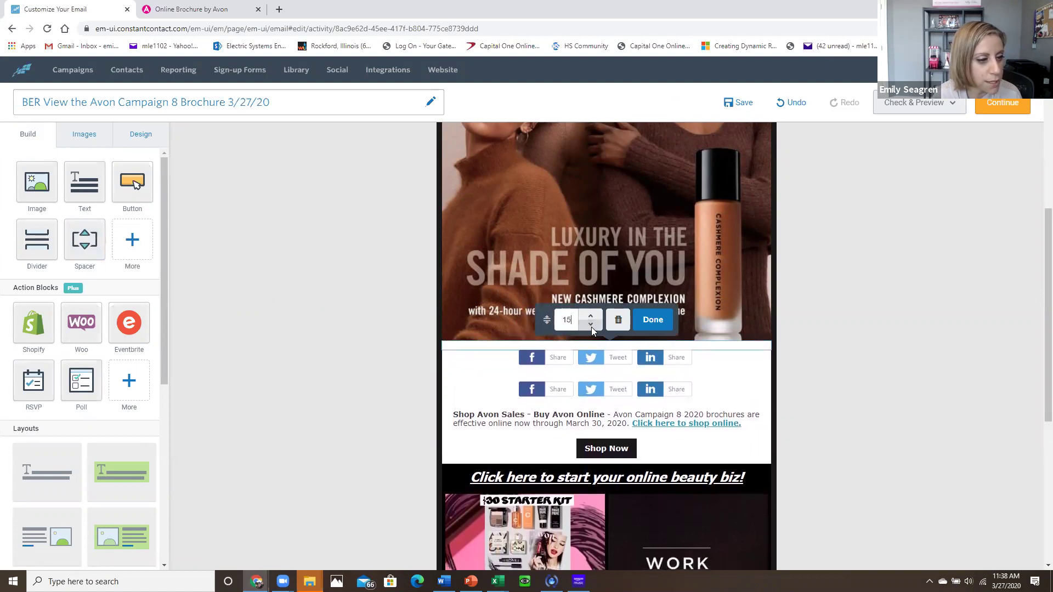
{"action": "left_click", "coordinate": [653, 319]}
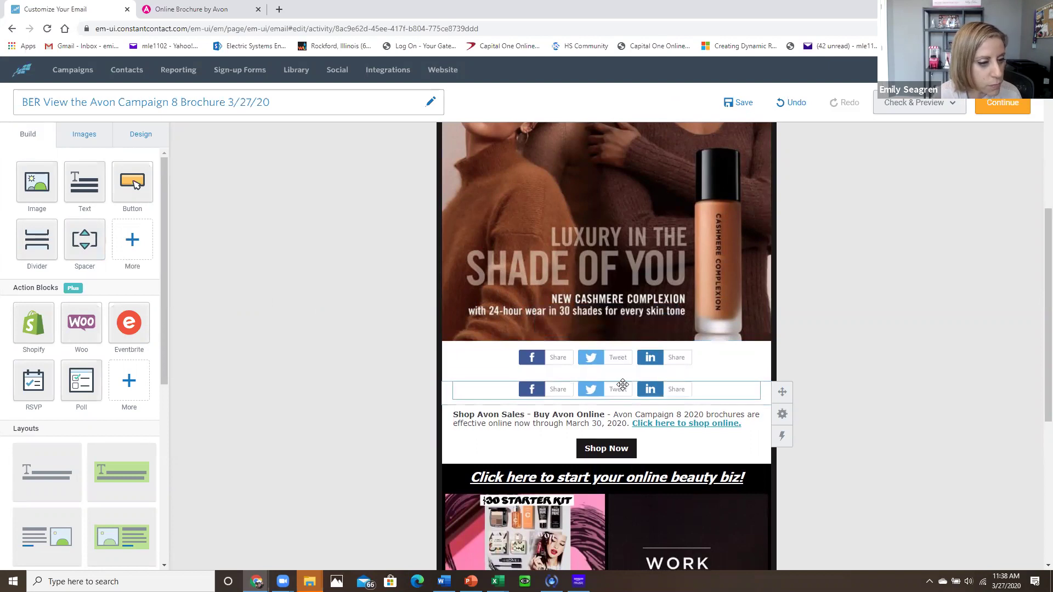
Delete the duplicate lower row of share buttons above the sales text
{"action": "left_click", "coordinate": [623, 384]}
{"action": "left_click", "coordinate": [616, 360]}
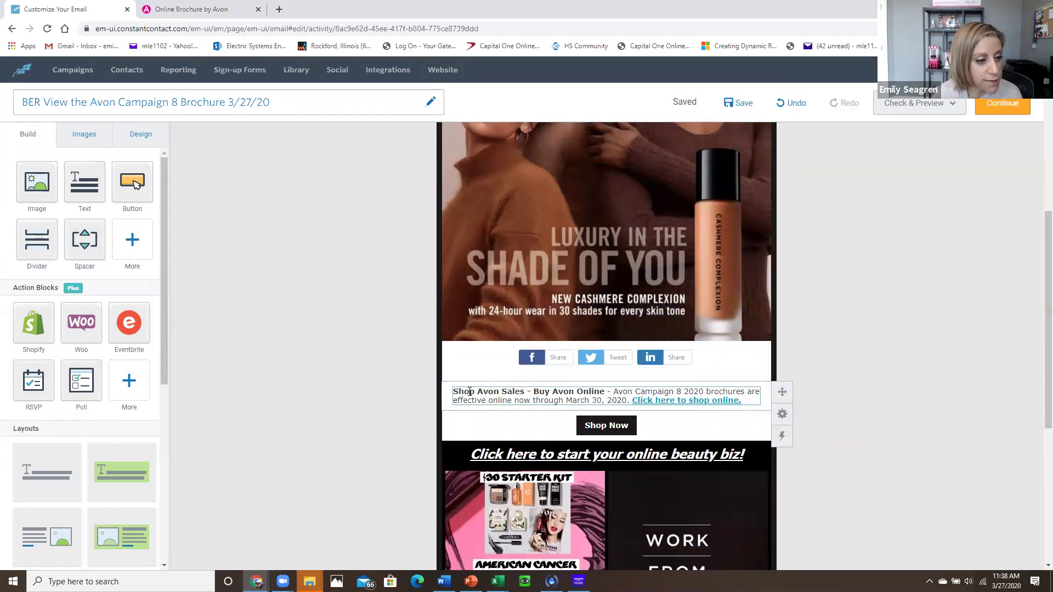
Review the sales text below the share buttons, including its bold keywords, campaign dates and online shopping link
{"action": "left_click_drag", "start_coordinate": [468, 390], "coordinate": [602, 395]}
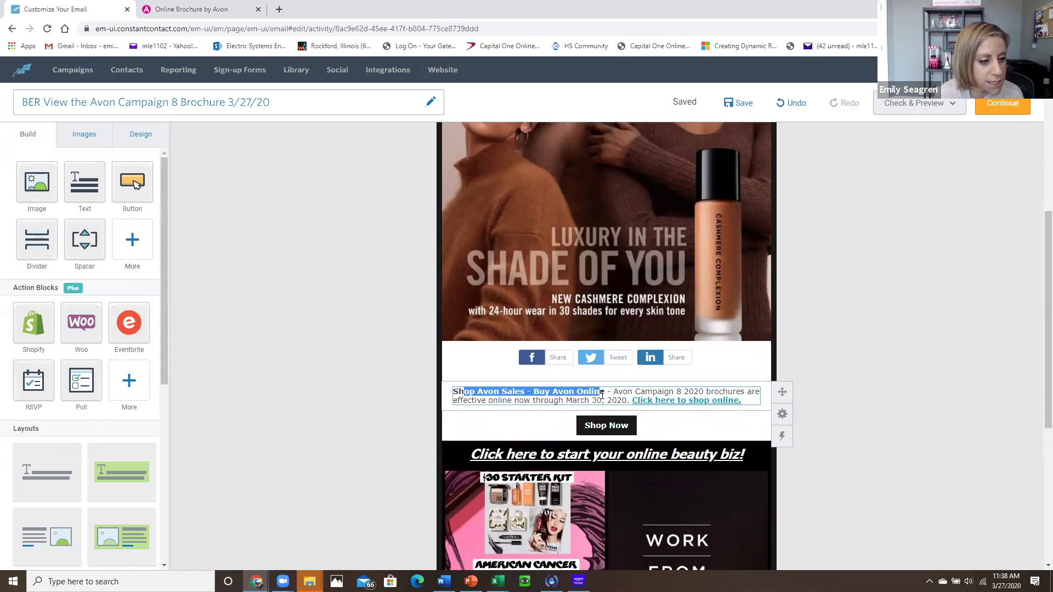
{"action": "left_click", "coordinate": [600, 400]}
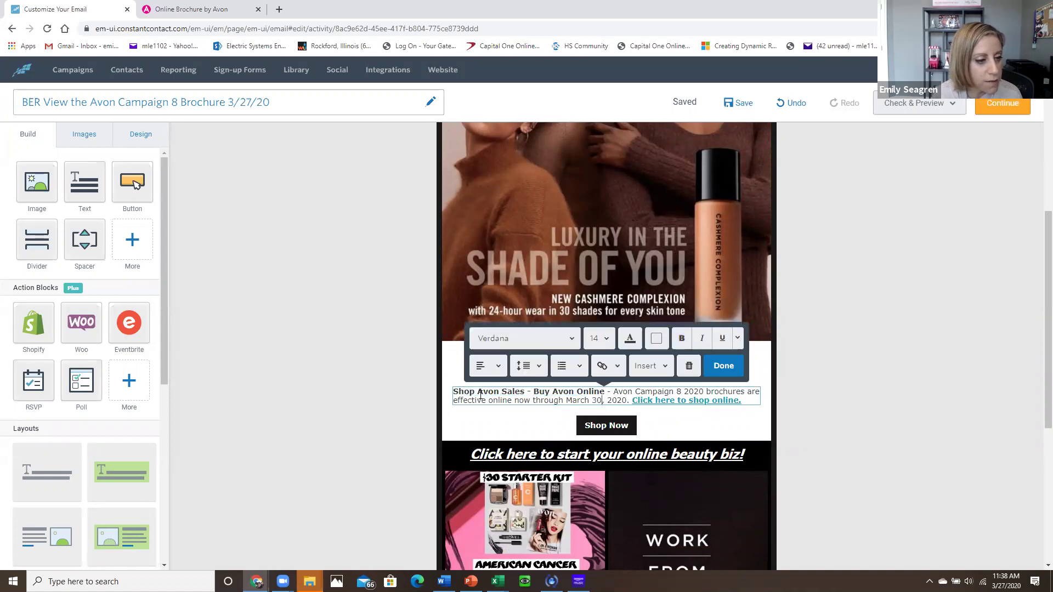
{"action": "left_click_drag", "start_coordinate": [462, 391], "coordinate": [603, 393]}
{"action": "scroll", "coordinate": [633, 265], "scroll_direction": "up", "scroll_amount": 4}
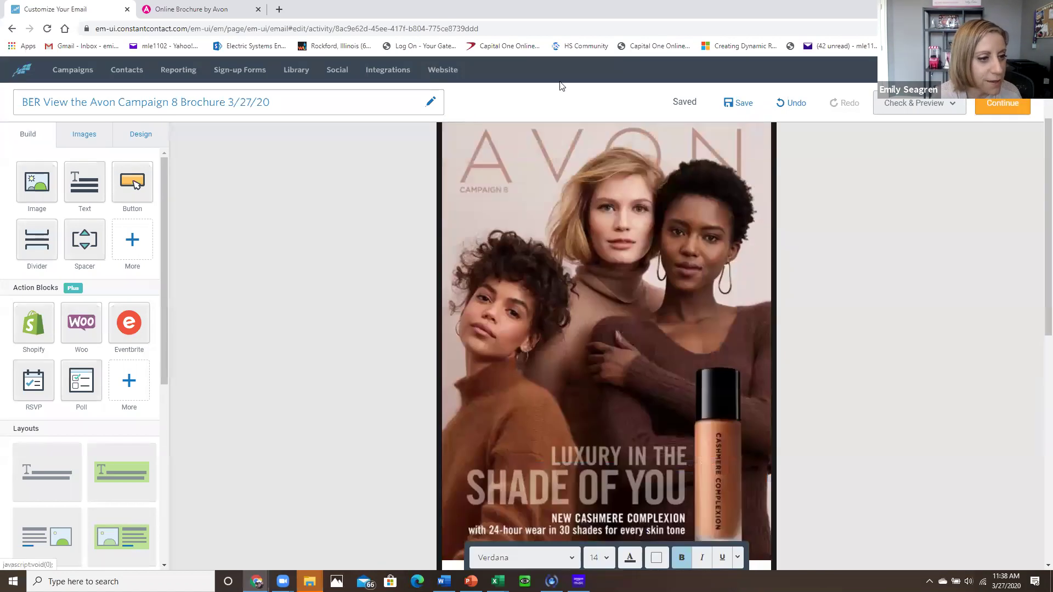
{"action": "scroll", "coordinate": [632, 265], "scroll_direction": "down", "scroll_amount": 4}
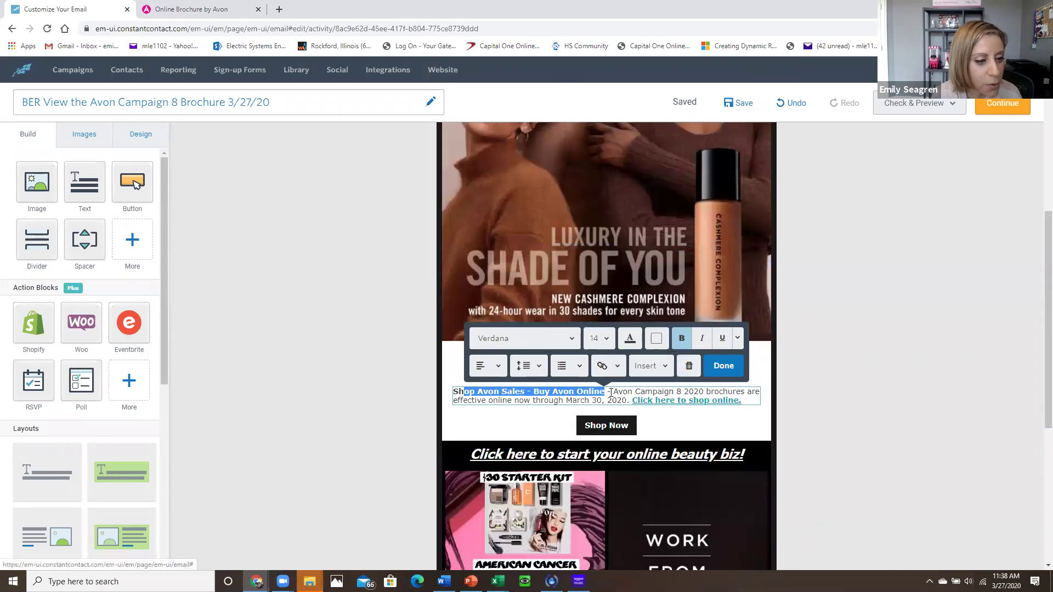
{"action": "left_click_drag", "start_coordinate": [613, 392], "coordinate": [629, 403]}
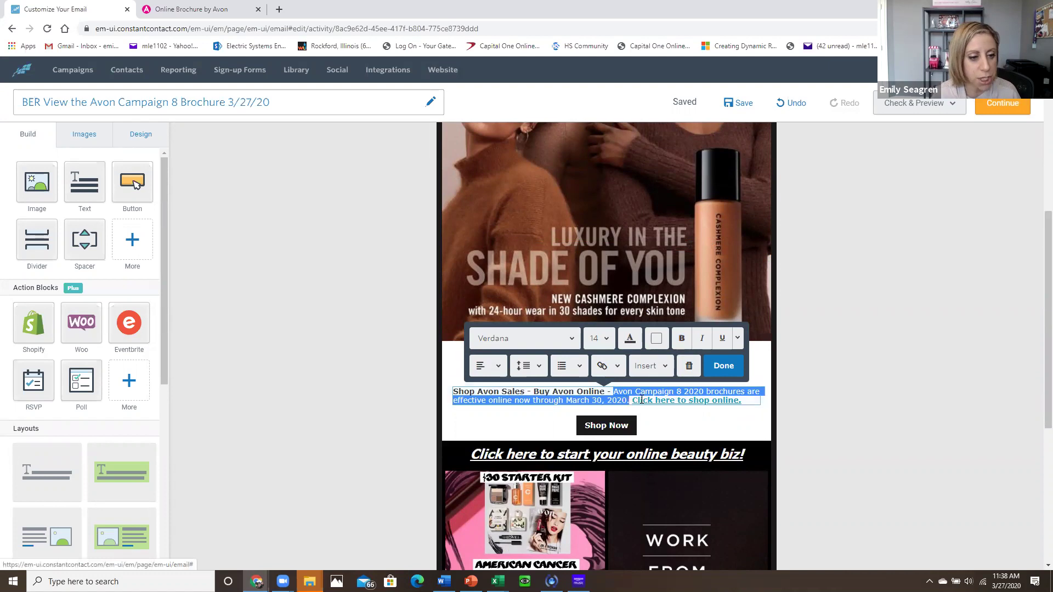
{"action": "left_click", "coordinate": [633, 401]}
{"action": "left_click_drag", "start_coordinate": [715, 401], "coordinate": [739, 400]}
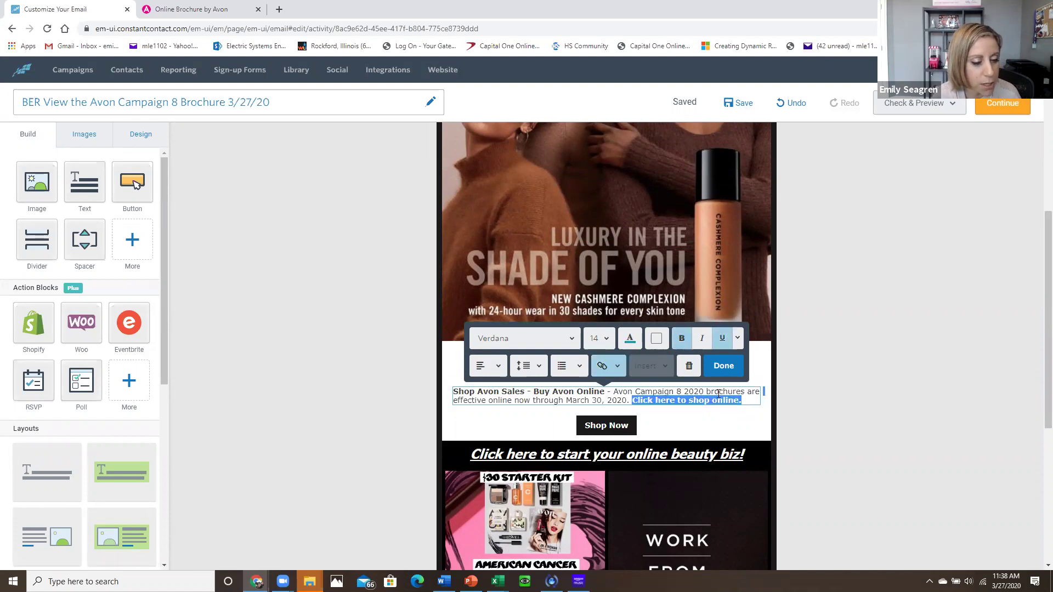
{"action": "left_click", "coordinate": [614, 393]}
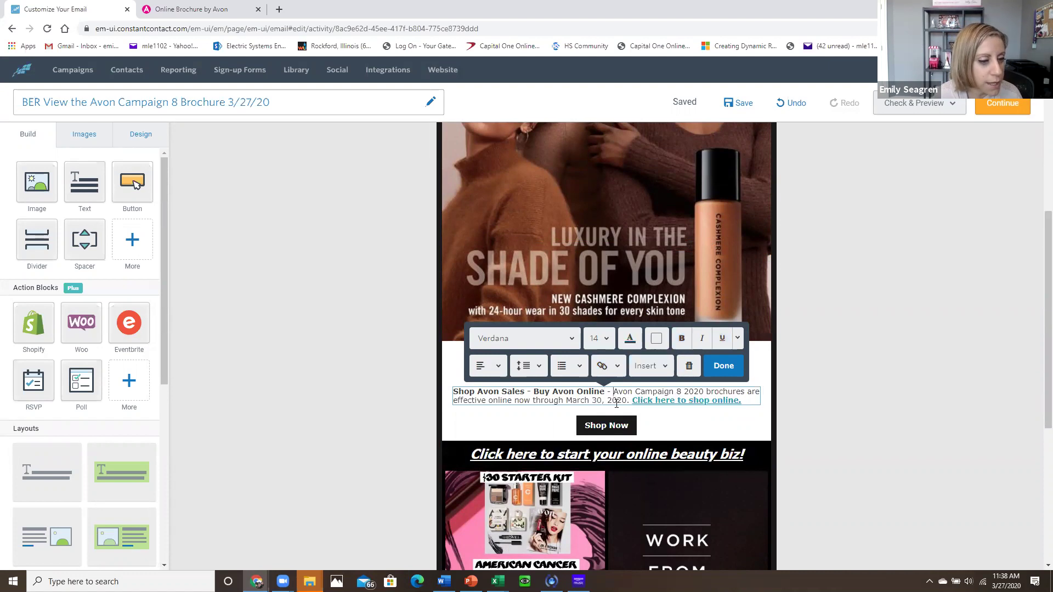
{"action": "left_click_drag", "start_coordinate": [628, 400], "coordinate": [578, 402]}
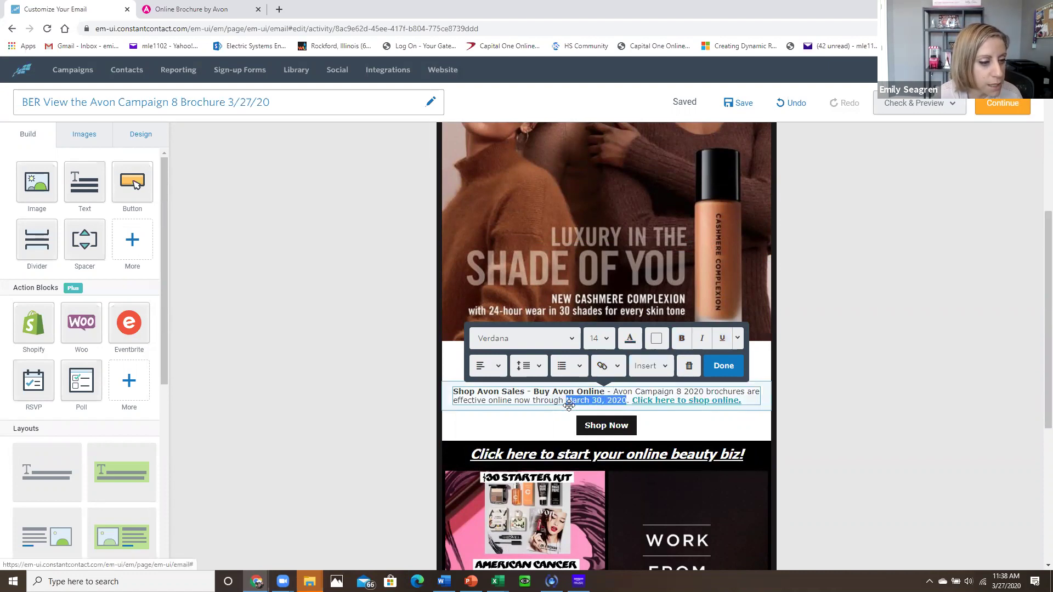
{"action": "left_click", "coordinate": [615, 372]}
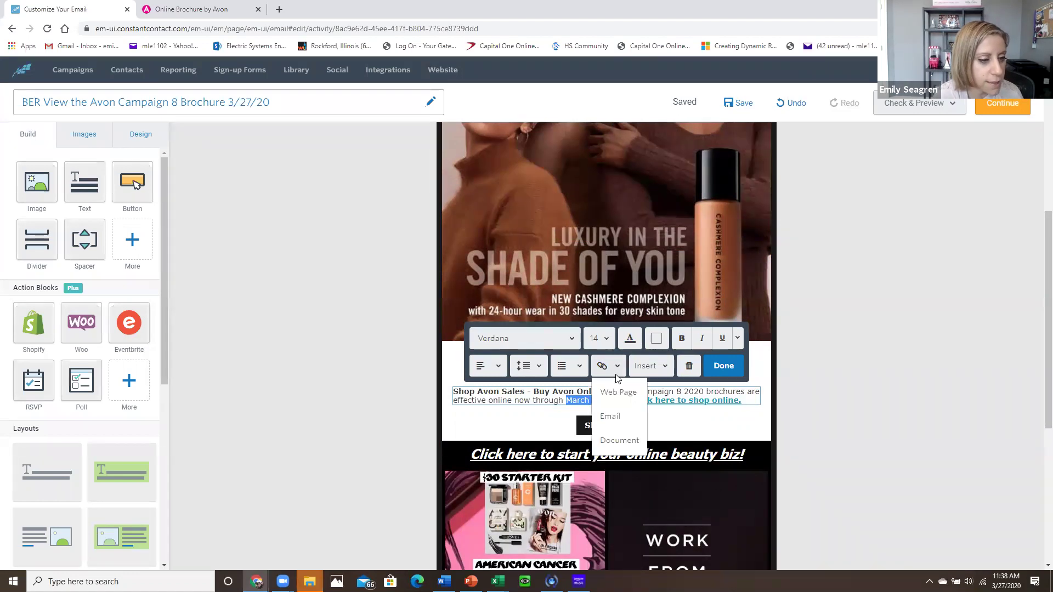
{"action": "left_click", "coordinate": [618, 393]}
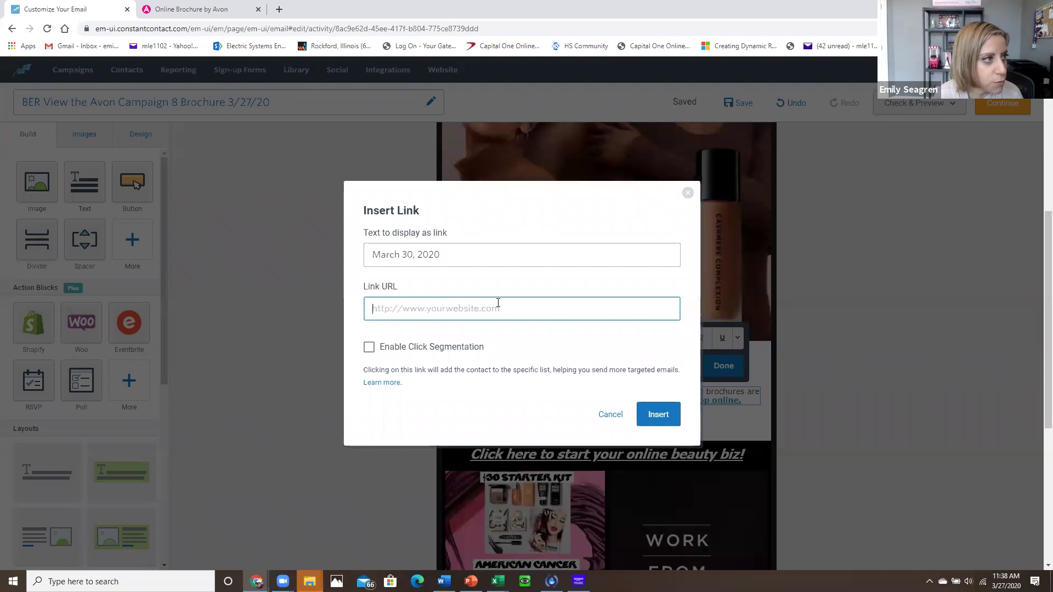
{"action": "left_click", "coordinate": [687, 193]}
{"action": "left_click", "coordinate": [729, 365]}
{"action": "left_click", "coordinate": [694, 401]}
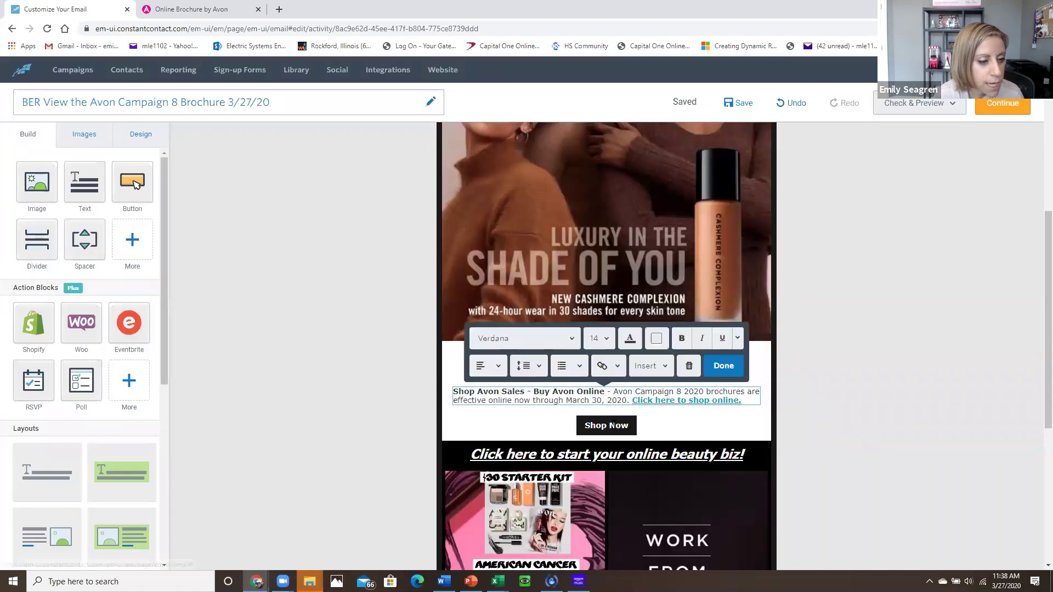
Try out a new button block between the share buttons and the sales text, and delete it again
{"action": "left_click", "coordinate": [616, 426]}
{"action": "left_click_drag", "start_coordinate": [132, 180], "coordinate": [596, 378]}
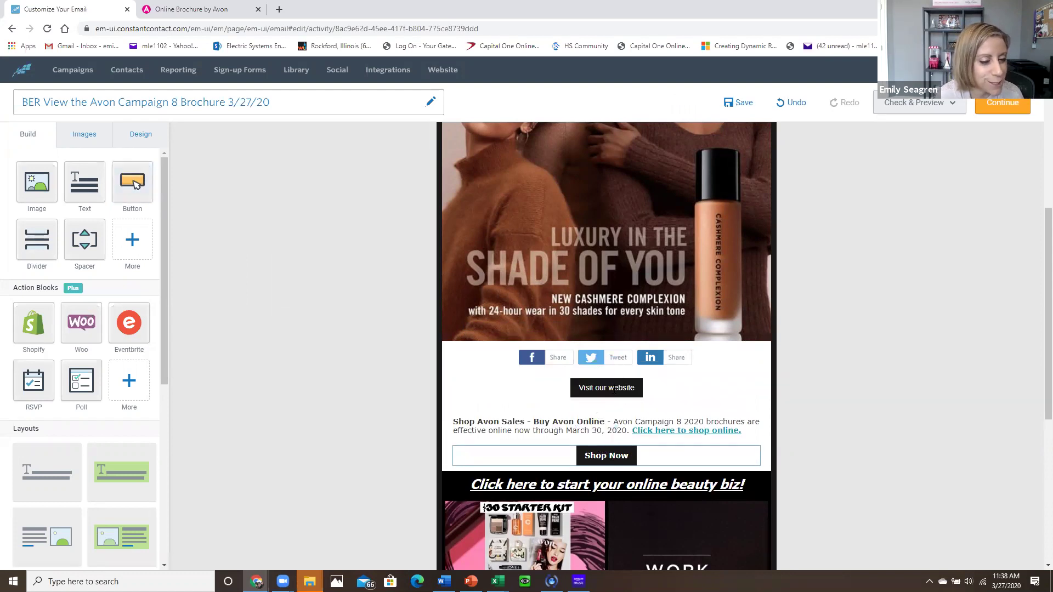
{"action": "mouse_move", "coordinate": [136, 189]}
{"action": "left_mouse_down"}
{"action": "mouse_move", "coordinate": [140, 197]}
{"action": "mouse_move", "coordinate": [132, 192]}
{"action": "left_mouse_up"}
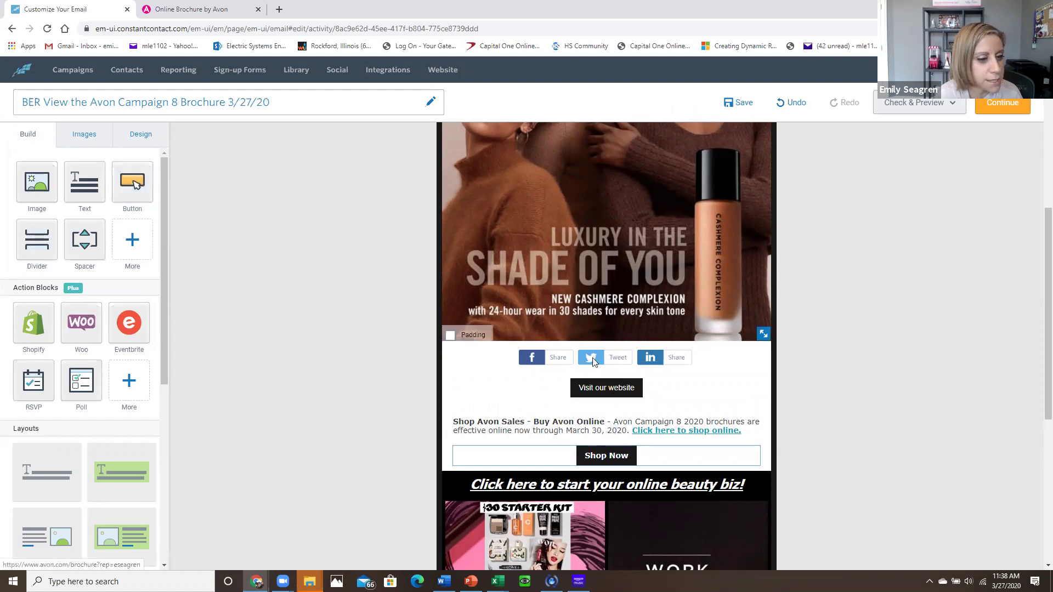
{"action": "left_click", "coordinate": [605, 389]}
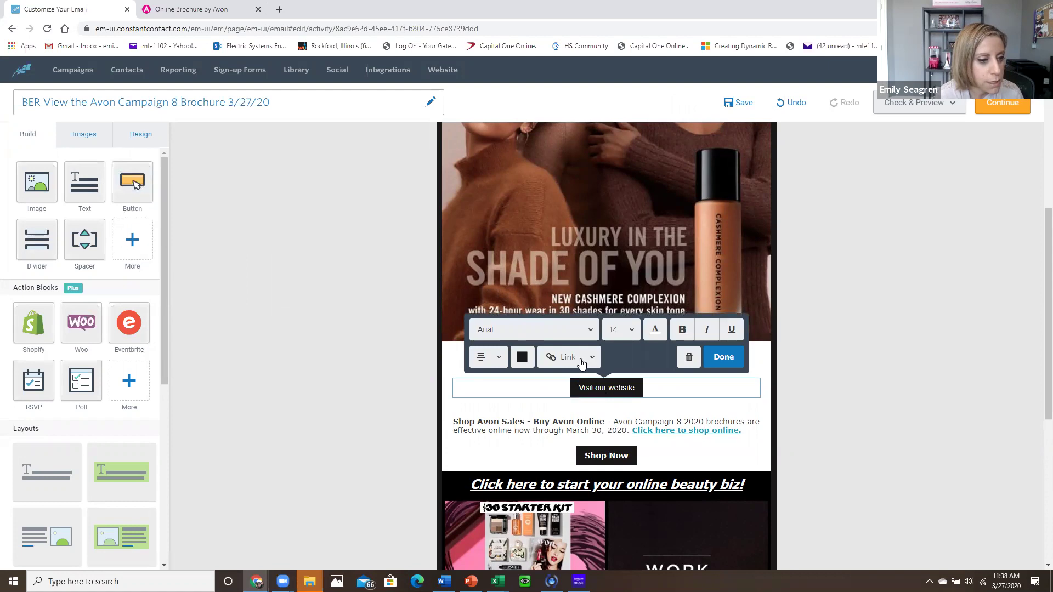
{"action": "left_click", "coordinate": [581, 361]}
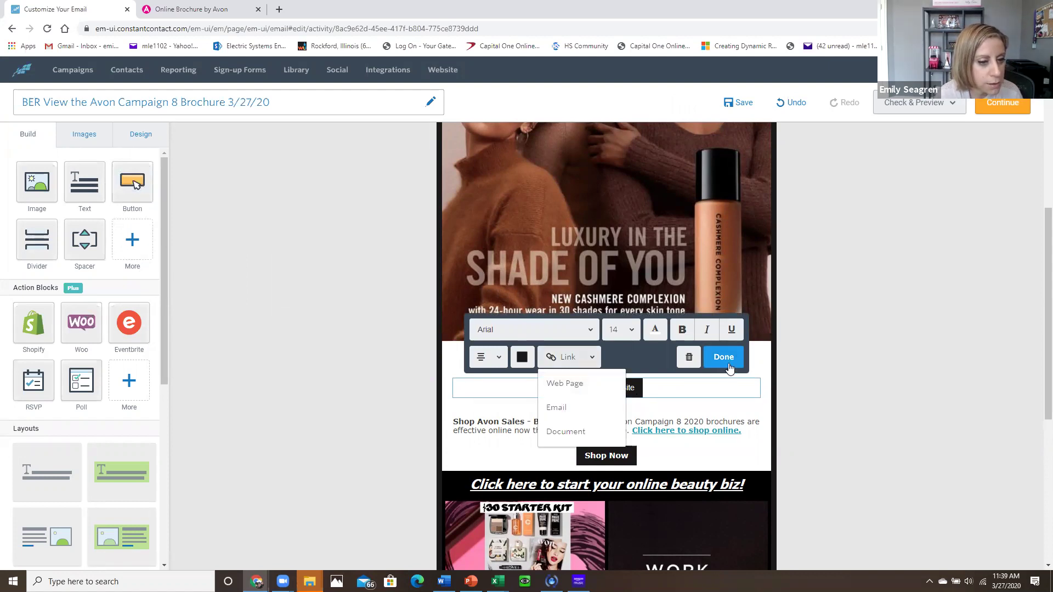
{"action": "left_click", "coordinate": [719, 382]}
{"action": "left_click", "coordinate": [701, 391]}
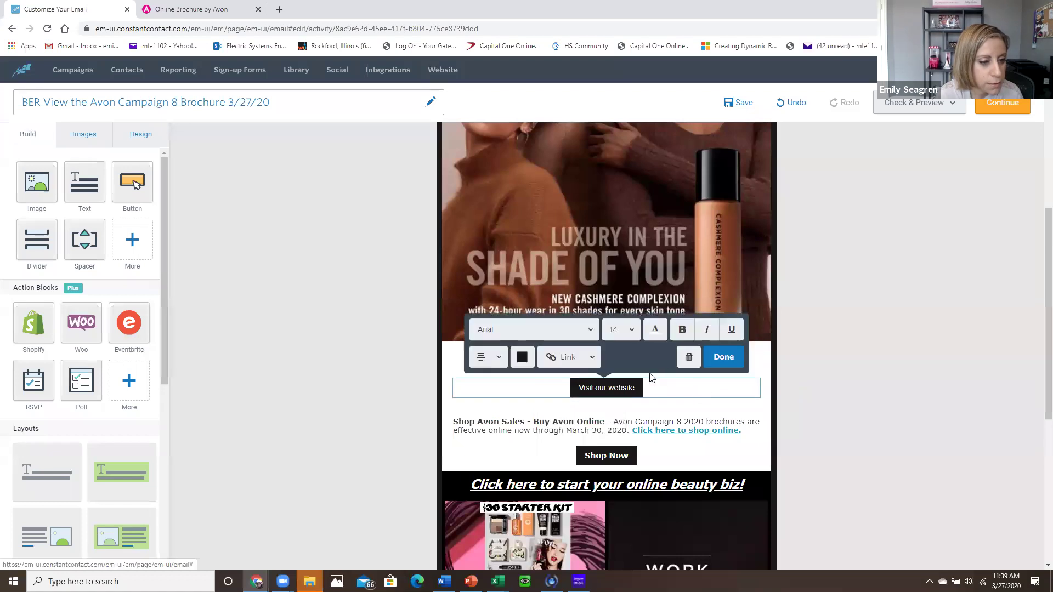
{"action": "left_click", "coordinate": [689, 357]}
Examine the "Click here to start your online beauty biz!" headline and the linked recruiting image beneath it
{"action": "scroll", "coordinate": [658, 384], "scroll_direction": "down", "scroll_amount": 6}
{"action": "scroll", "coordinate": [665, 372], "scroll_direction": "up", "scroll_amount": 2}
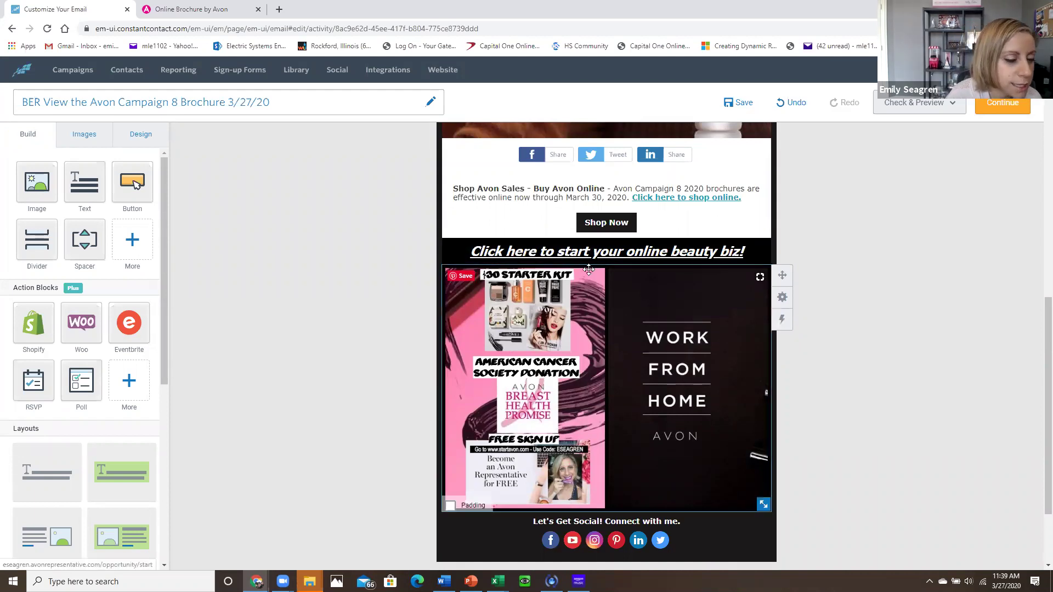
{"action": "left_click", "coordinate": [470, 251]}
{"action": "left_click_drag", "start_coordinate": [470, 251], "coordinate": [685, 252]}
{"action": "left_click_drag", "start_coordinate": [781, 239], "coordinate": [680, 303]}
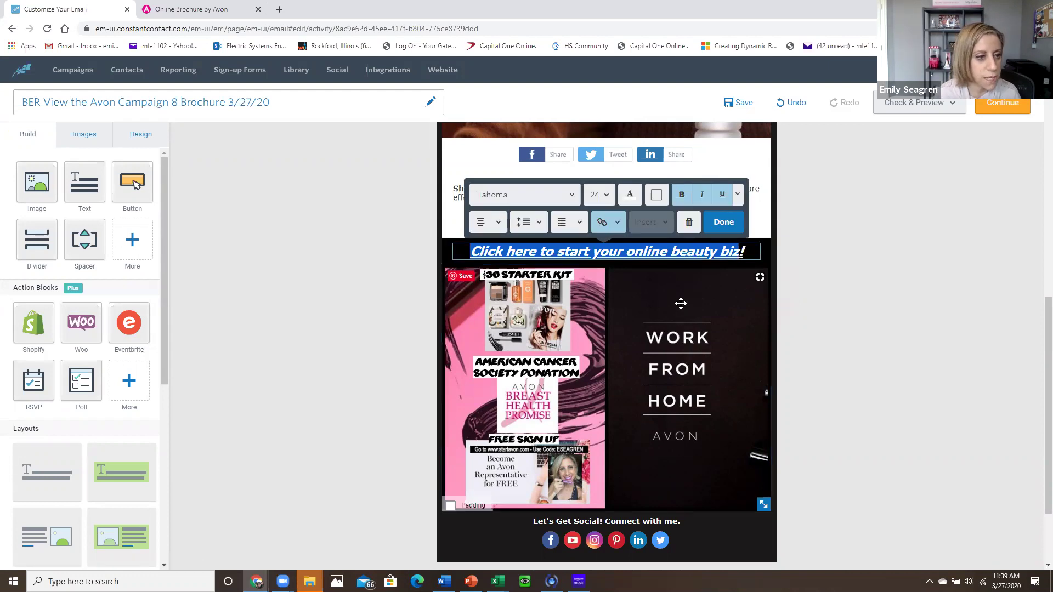
{"action": "left_click", "coordinate": [620, 373]}
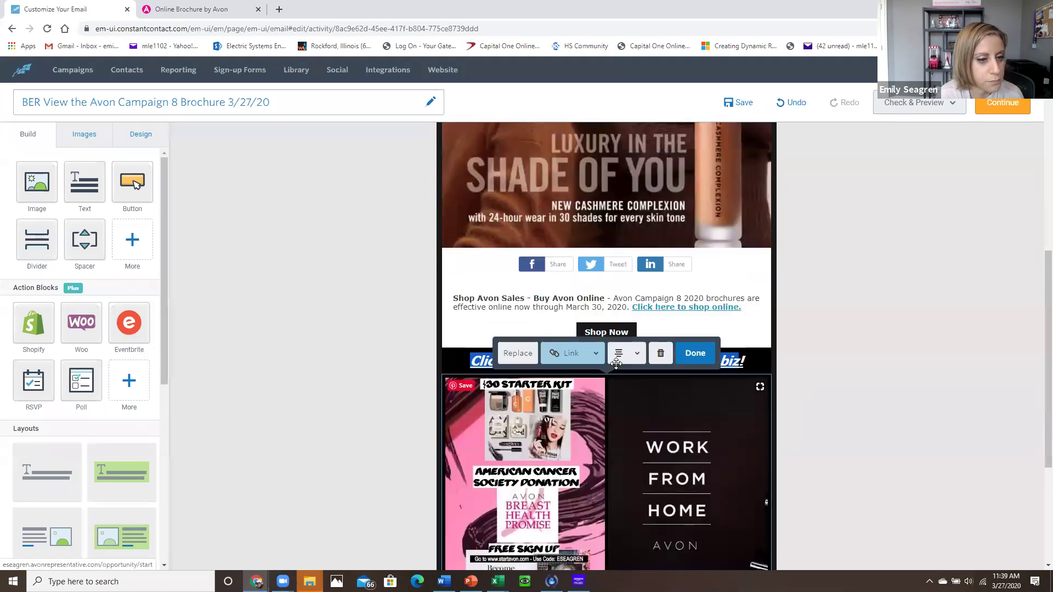
{"action": "scroll", "coordinate": [59, 324], "scroll_direction": "down", "scroll_amount": 5}
{"action": "scroll", "coordinate": [59, 325], "scroll_direction": "up", "scroll_amount": 3}
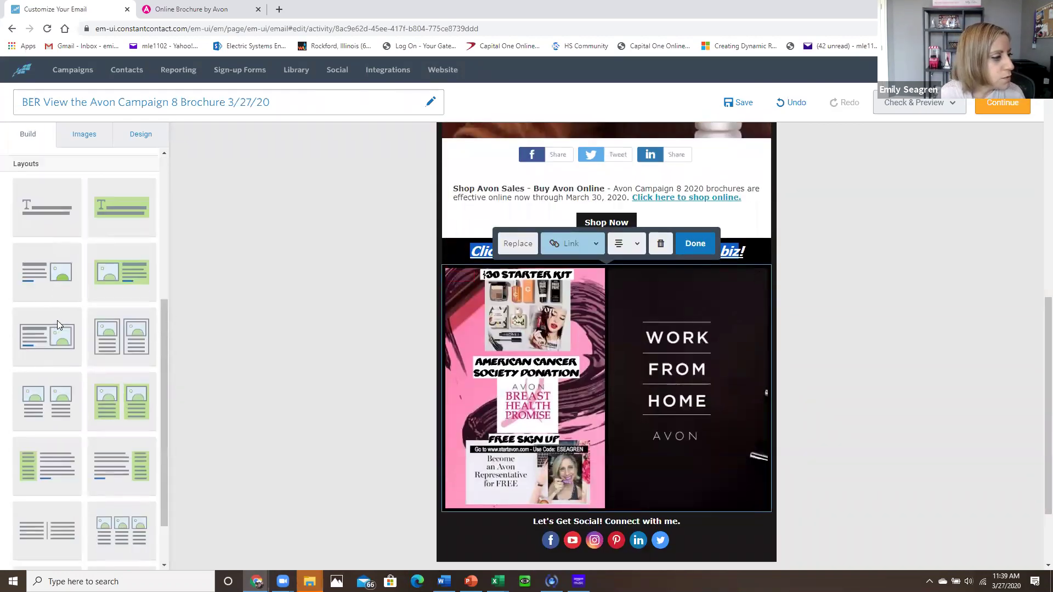
Try a two-column image-and-text layout below the Shop Now button, and delete it again
{"action": "left_click_drag", "start_coordinate": [122, 380], "coordinate": [626, 278]}
{"action": "left_click_drag", "start_coordinate": [669, 449], "coordinate": [670, 449]}
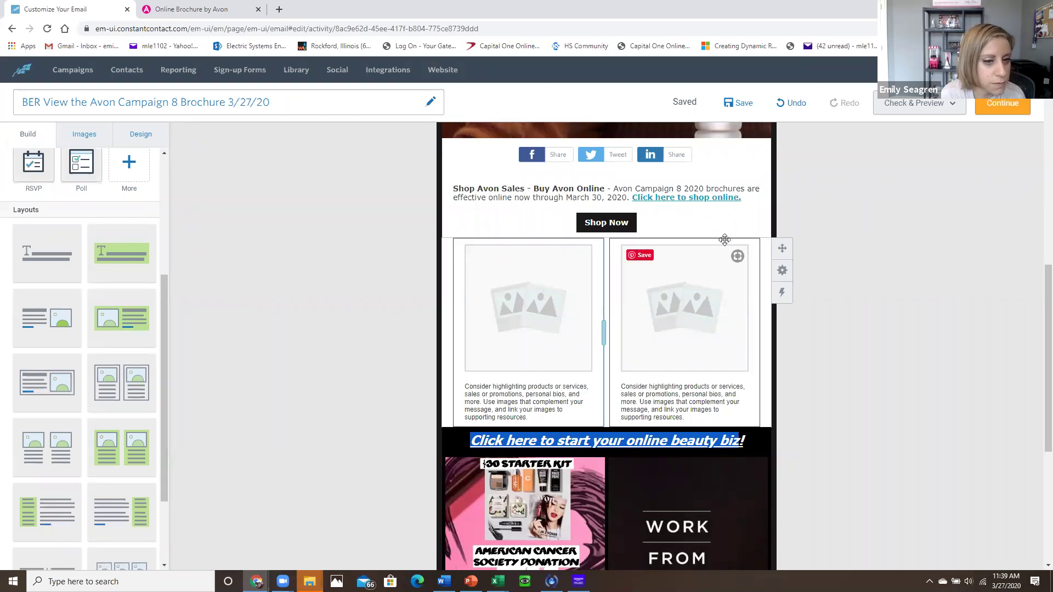
{"action": "mouse_move", "coordinate": [782, 270]}
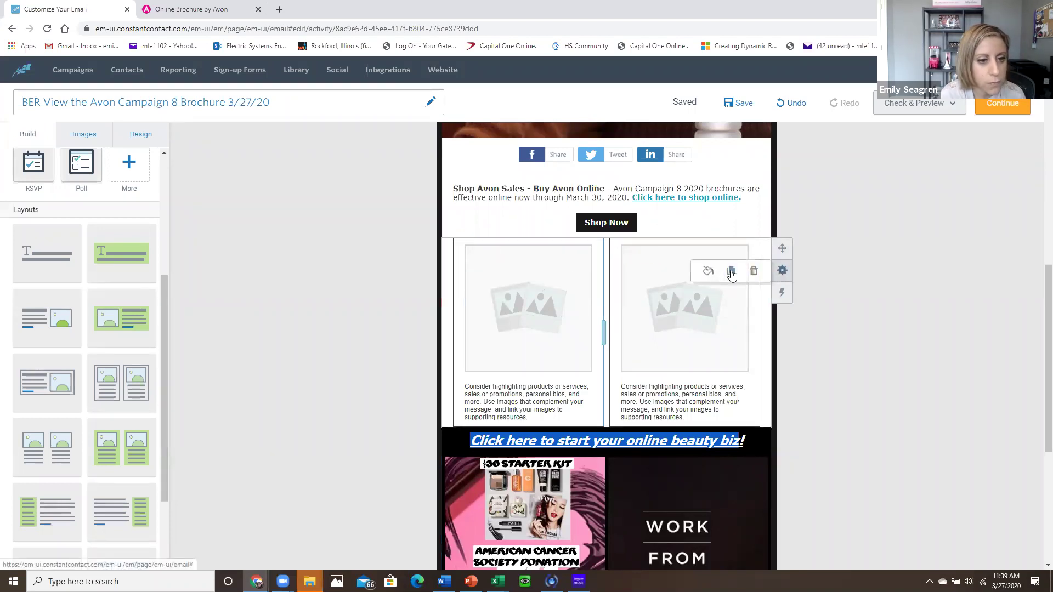
{"action": "left_click", "coordinate": [753, 271]}
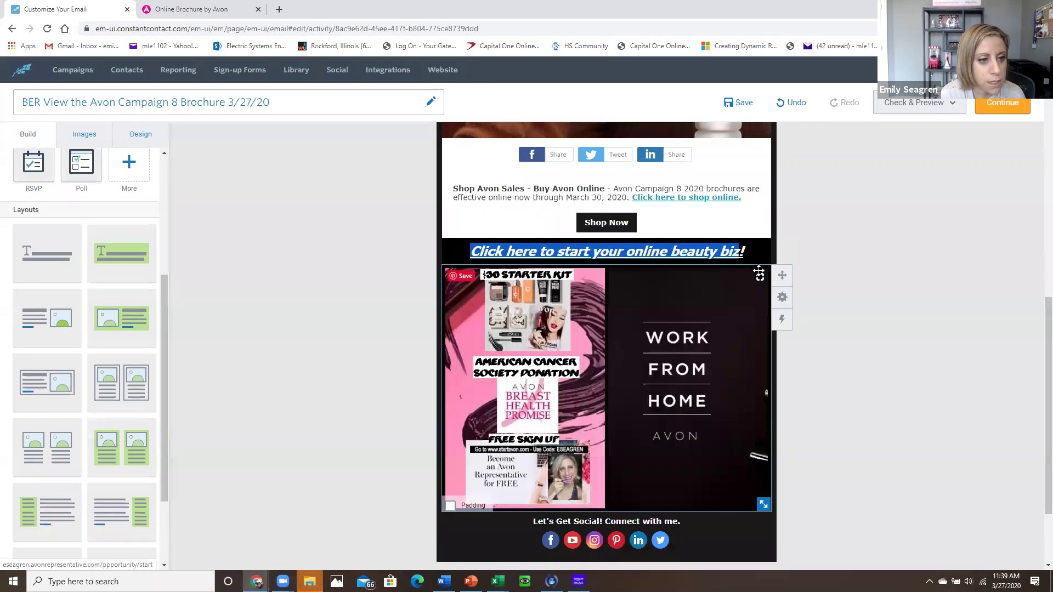
Open the settings of the footer's social block and read through the full Facebook page link
{"action": "left_click", "coordinate": [529, 324]}
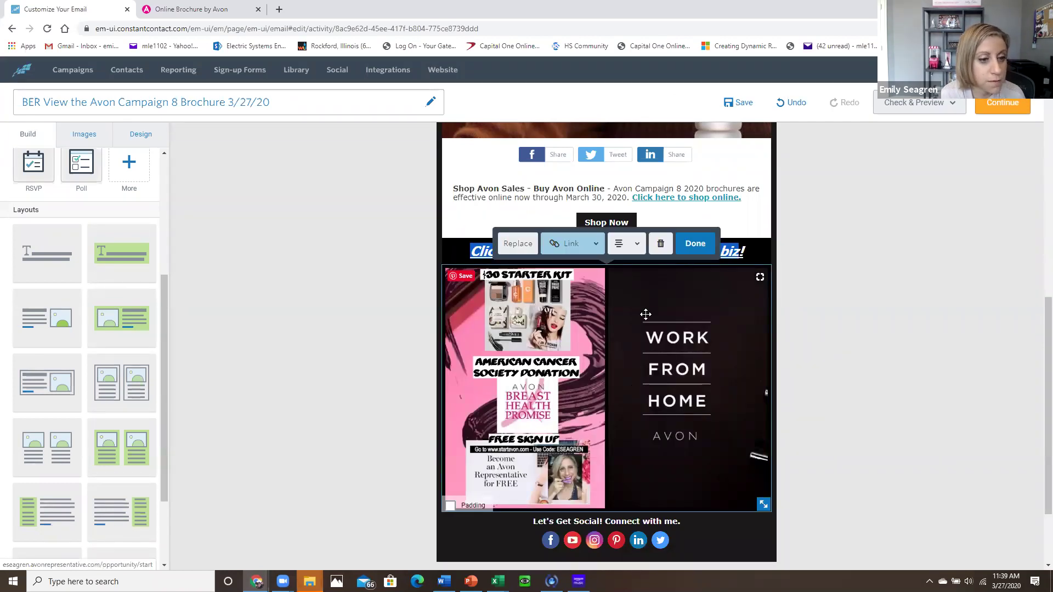
{"action": "scroll", "coordinate": [588, 376], "scroll_direction": "down", "scroll_amount": 2}
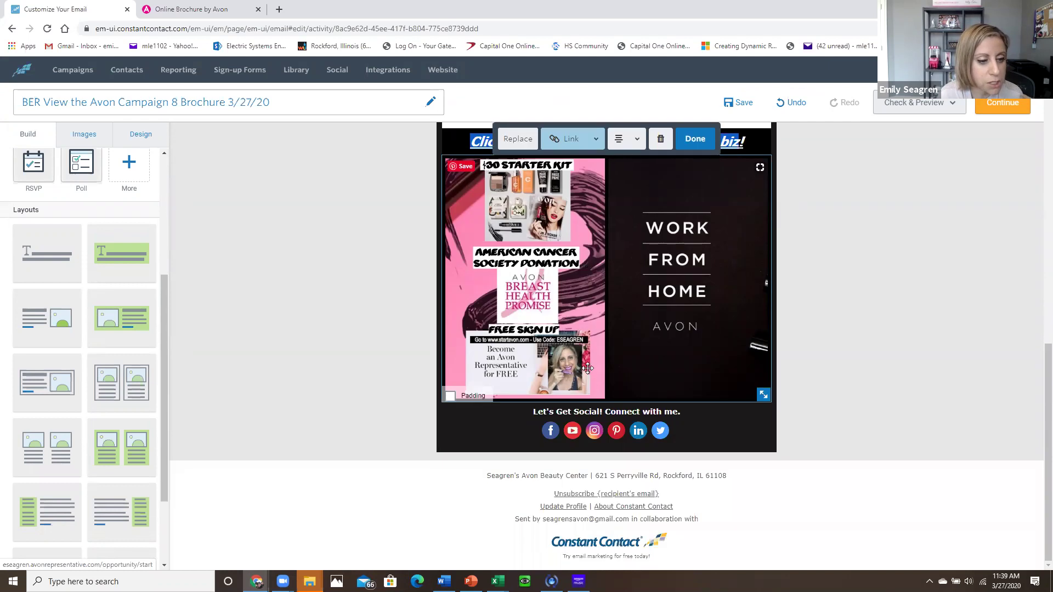
{"action": "left_click", "coordinate": [547, 430]}
{"action": "left_click", "coordinate": [551, 400]}
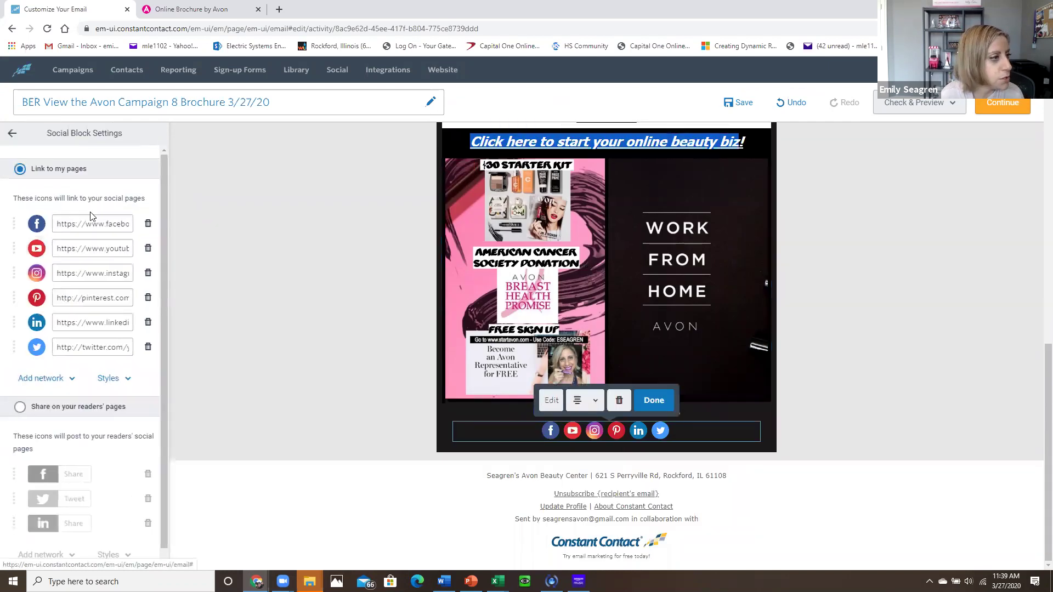
{"action": "left_click", "coordinate": [107, 223]}
{"action": "key", "text": "Right"}
{"action": "key", "text": "Right"}
{"action": "key", "text": "Right"}
{"action": "key", "text": "Right"}
{"action": "key", "text": "Right"}
{"action": "key", "text": "Right"}
{"action": "key", "text": "Right"}
{"action": "key", "text": "Right"}
{"action": "key", "text": "Right"}
{"action": "key", "text": "Right"}
{"action": "key", "text": "Right"}
{"action": "key", "text": "Right"}
{"action": "key", "text": "Right"}
{"action": "key", "text": "Right"}
{"action": "key", "text": "Right"}
{"action": "key", "text": "Right"}
{"action": "key", "text": "Right"}
{"action": "key", "text": "Right"}
{"action": "key", "text": "Right"}
{"action": "key", "text": "Right"}
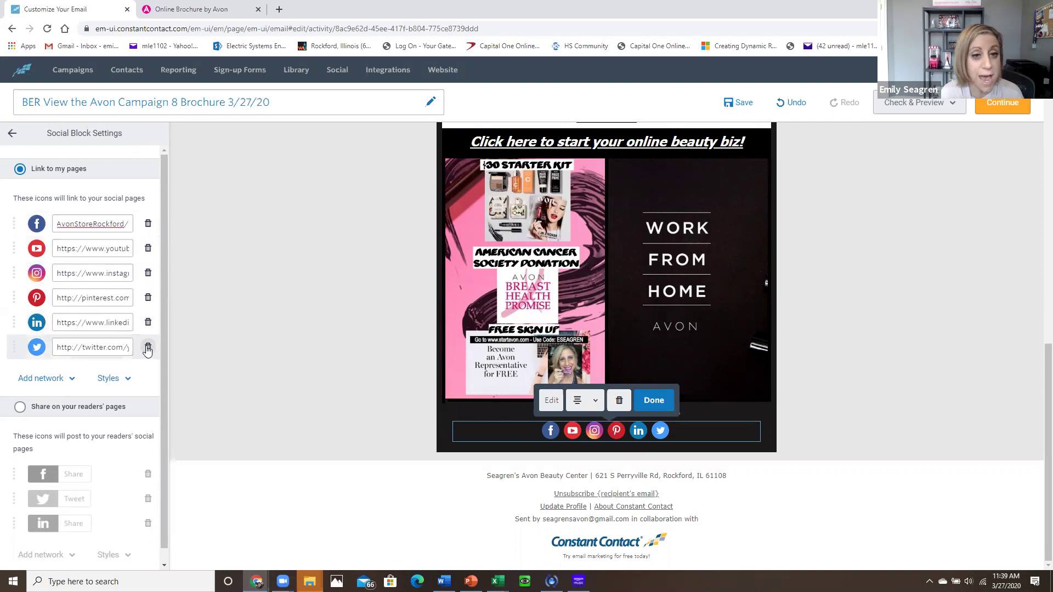
Read through the LinkedIn profile link in the footer's social block settings
{"action": "left_click", "coordinate": [106, 322]}
{"action": "key", "text": "Right"}
{"action": "key", "text": "Right"}
{"action": "key", "text": "Right"}
{"action": "key", "text": "Right"}
{"action": "key", "text": "Right"}
{"action": "key", "text": "Right"}
{"action": "key", "text": "Right"}
{"action": "key", "text": "Right"}
{"action": "key", "text": "Right"}
{"action": "key", "text": "Right"}
{"action": "key", "text": "Right"}
{"action": "key", "text": "Right"}
{"action": "key", "text": "Right"}
{"action": "key", "text": "Right"}
{"action": "key", "text": "Right"}
{"action": "key", "text": "Right"}
{"action": "key", "text": "Right"}
{"action": "key", "text": "Right"}
{"action": "key", "text": "Right"}
{"action": "key", "text": "Right"}
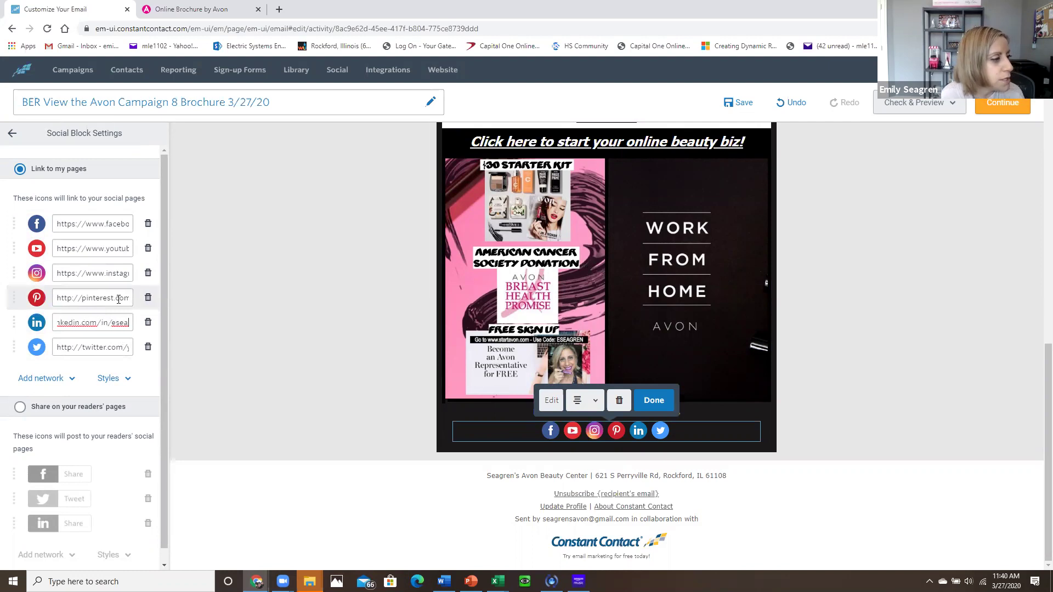
Read through the full Instagram link in the footer's social block and close the block's settings
{"action": "left_click", "coordinate": [107, 273]}
{"action": "key", "text": "Right"}
{"action": "key", "text": "Right"}
{"action": "key", "text": "Right"}
{"action": "key", "text": "Right"}
{"action": "key", "text": "Right"}
{"action": "key", "text": "Right"}
{"action": "key", "text": "Right"}
{"action": "key", "text": "Right"}
{"action": "key", "text": "Right"}
{"action": "key", "text": "Right"}
{"action": "key", "text": "Right"}
{"action": "key", "text": "Right"}
{"action": "key", "text": "Right"}
{"action": "key", "text": "Right"}
{"action": "key", "text": "Right"}
{"action": "key", "text": "Right"}
{"action": "key", "text": "Right"}
{"action": "key", "text": "Right"}
{"action": "key", "text": "Right"}
{"action": "key", "text": "Right"}
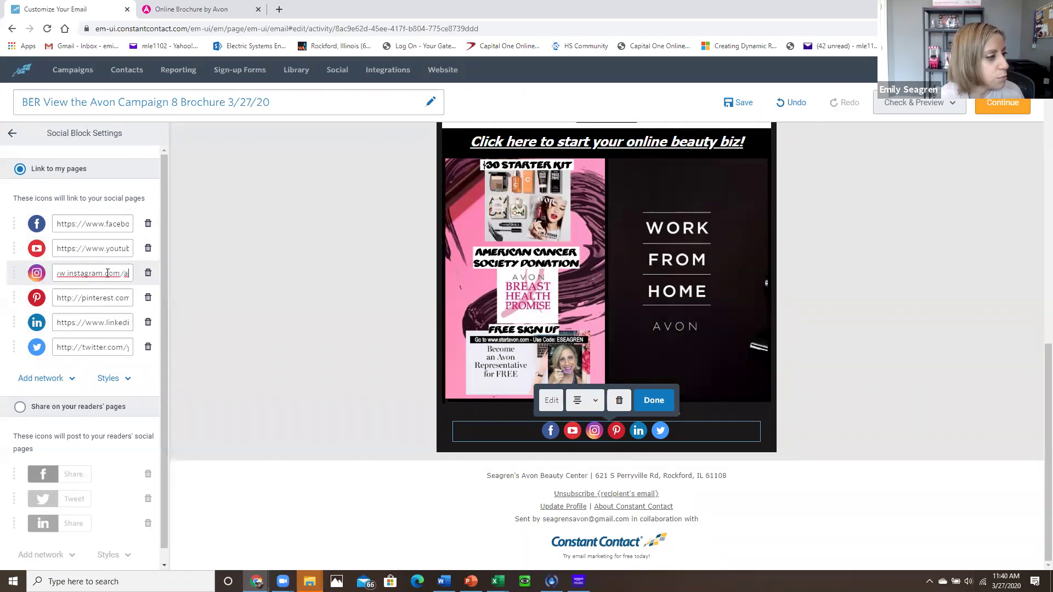
{"action": "key", "text": "Right"}
{"action": "key", "text": "Right"}
{"action": "key", "text": "Right"}
{"action": "key", "text": "Right"}
{"action": "key", "text": "Right"}
{"action": "key", "text": "Right"}
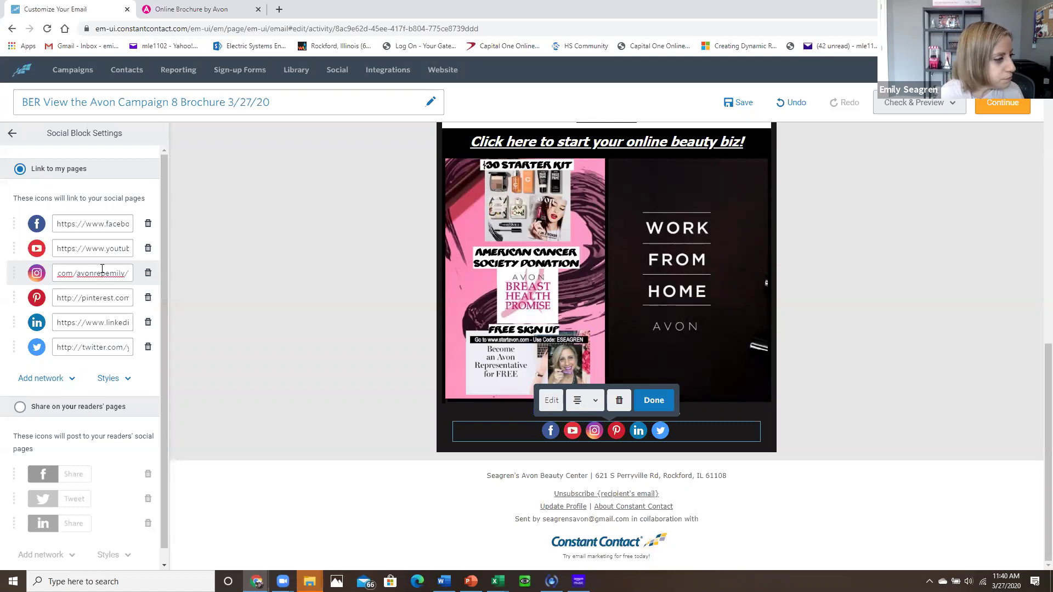
{"action": "left_click", "coordinate": [93, 224]}
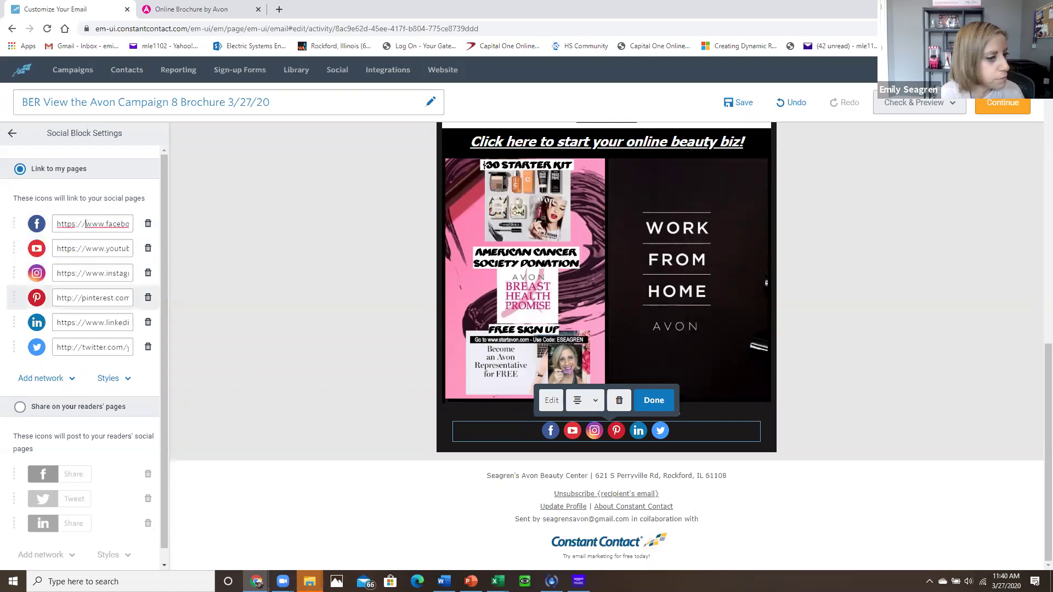
{"action": "left_click", "coordinate": [652, 400]}
Open the link of the Campaign 8 brochure cover image, read through its URL and dismiss the link dialog
{"action": "scroll", "coordinate": [629, 395], "scroll_direction": "up", "scroll_amount": 5}
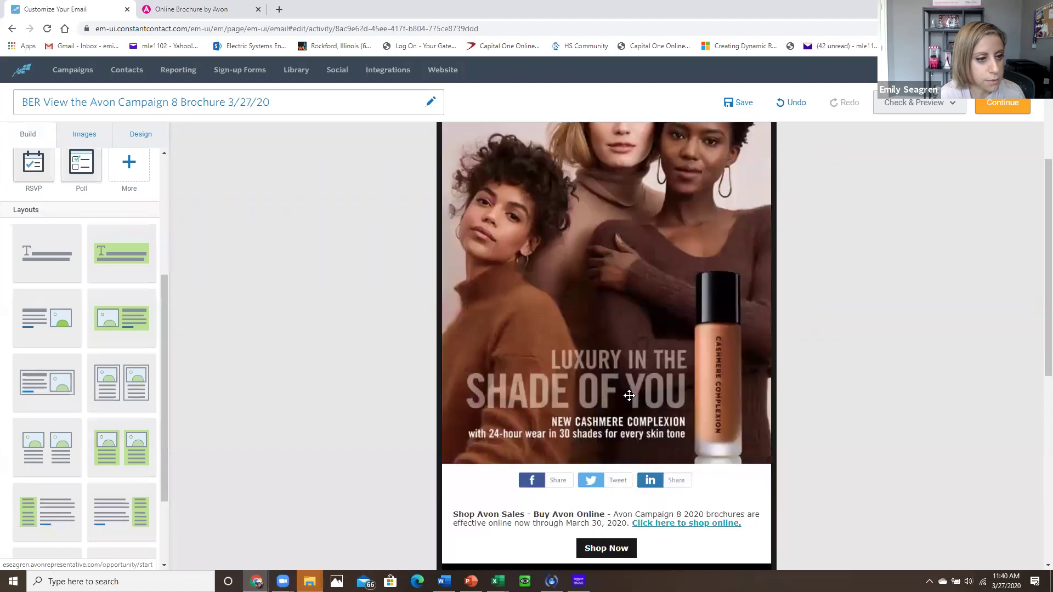
{"action": "scroll", "coordinate": [629, 395], "scroll_direction": "up", "scroll_amount": 5}
{"action": "left_click", "coordinate": [568, 329]}
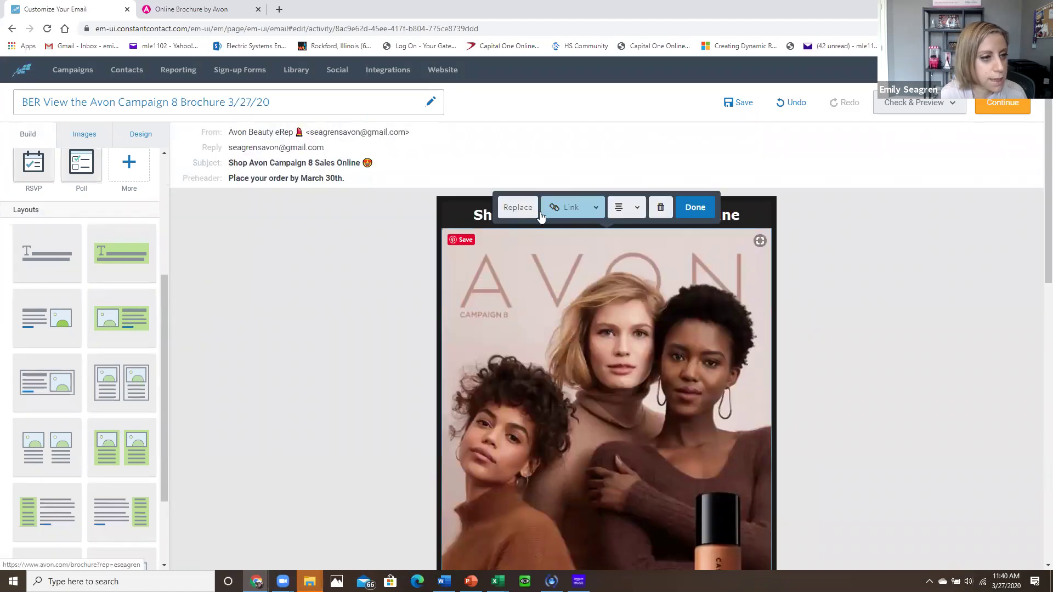
{"action": "left_click", "coordinate": [564, 209]}
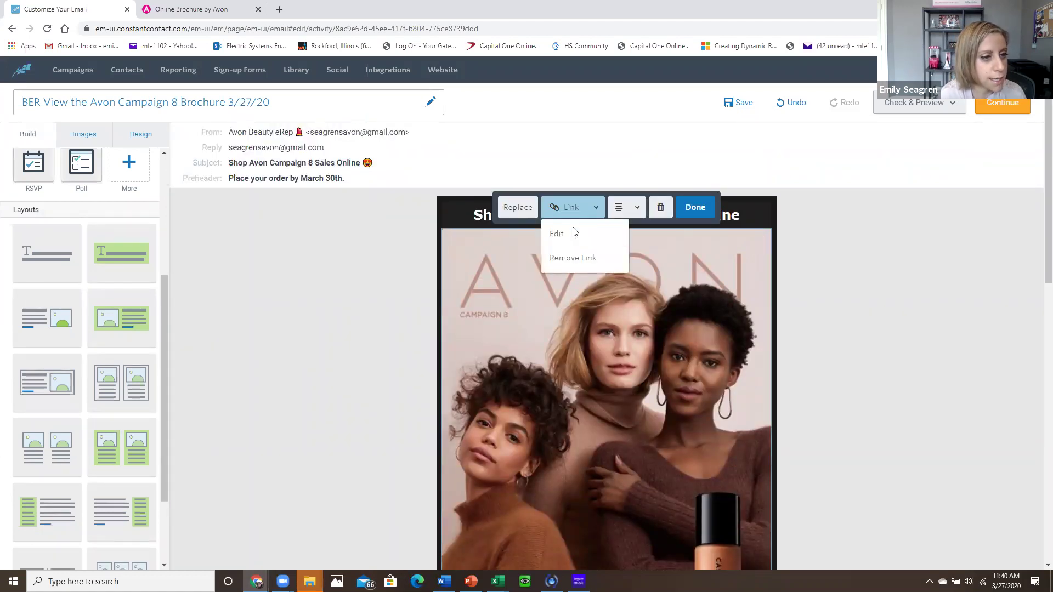
{"action": "left_click", "coordinate": [572, 229]}
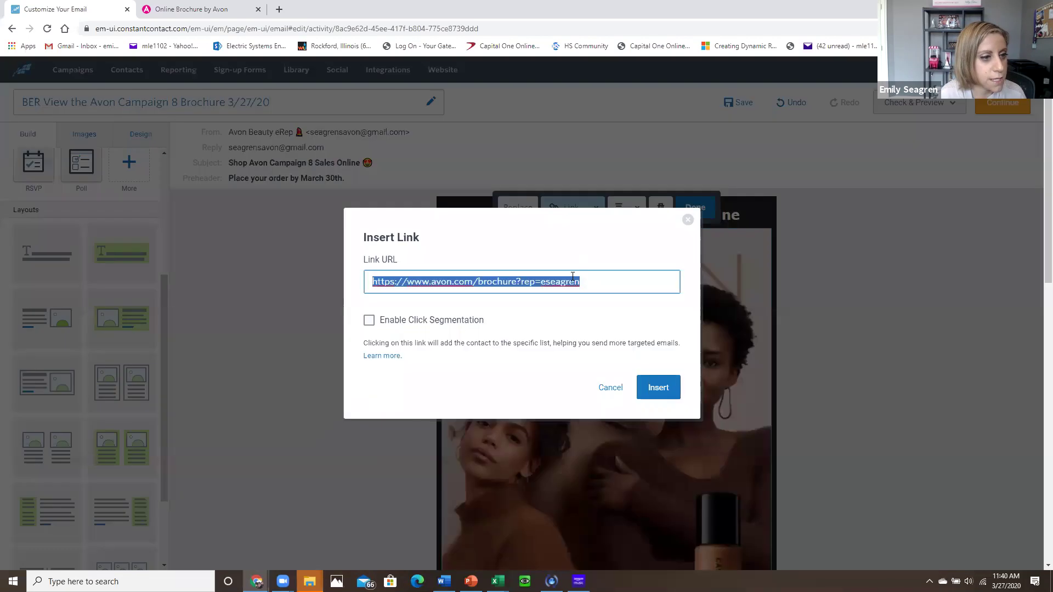
{"action": "left_click", "coordinate": [688, 219]}
{"action": "left_click", "coordinate": [564, 209]}
{"action": "left_click", "coordinate": [564, 233]}
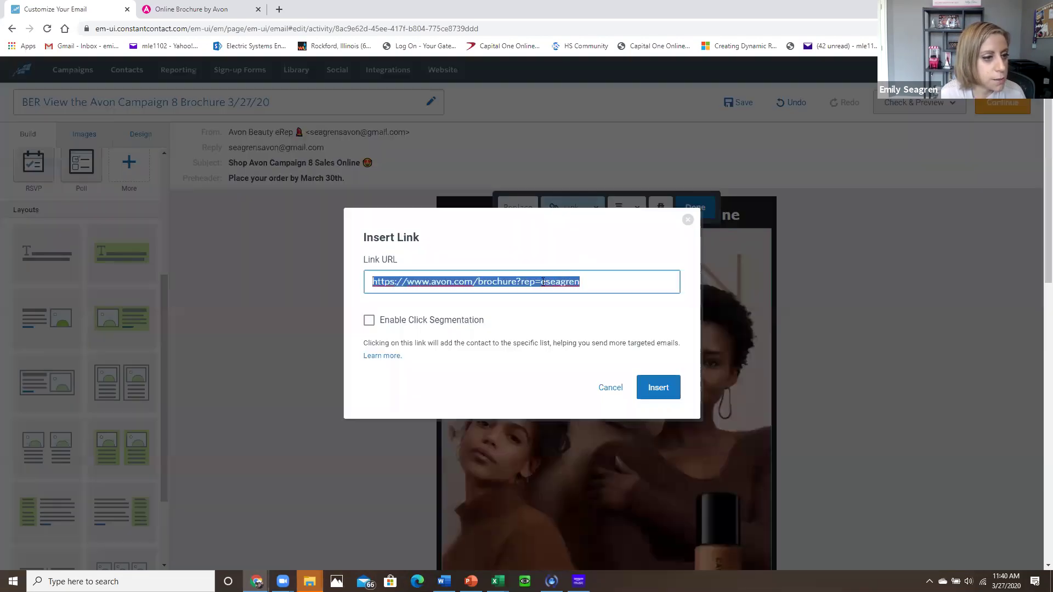
{"action": "left_click", "coordinate": [686, 221]}
Inspect the linked "Click here to shop online." text in the sales paragraph and close the text block
{"action": "scroll", "coordinate": [604, 287], "scroll_direction": "down", "scroll_amount": 6}
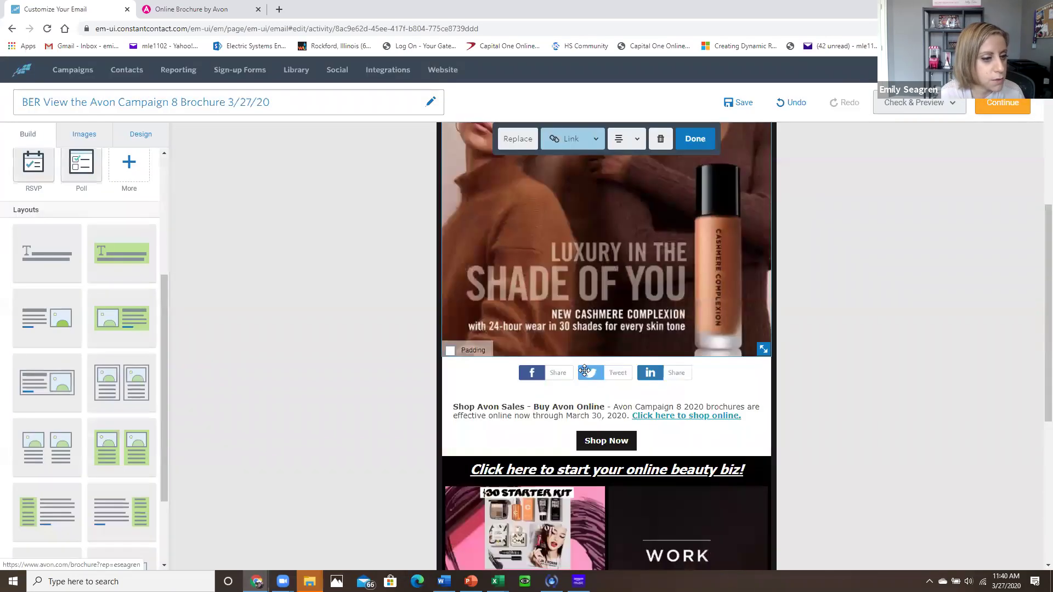
{"action": "left_click", "coordinate": [648, 415]}
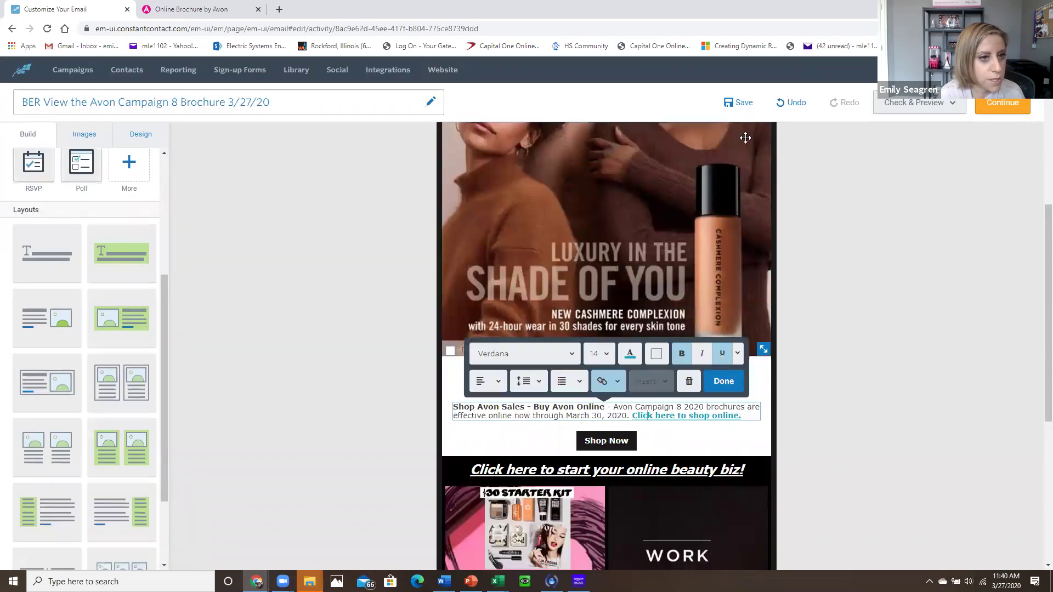
{"action": "left_click", "coordinate": [717, 381]}
{"action": "scroll", "coordinate": [965, 291], "scroll_direction": "up", "scroll_amount": 6}
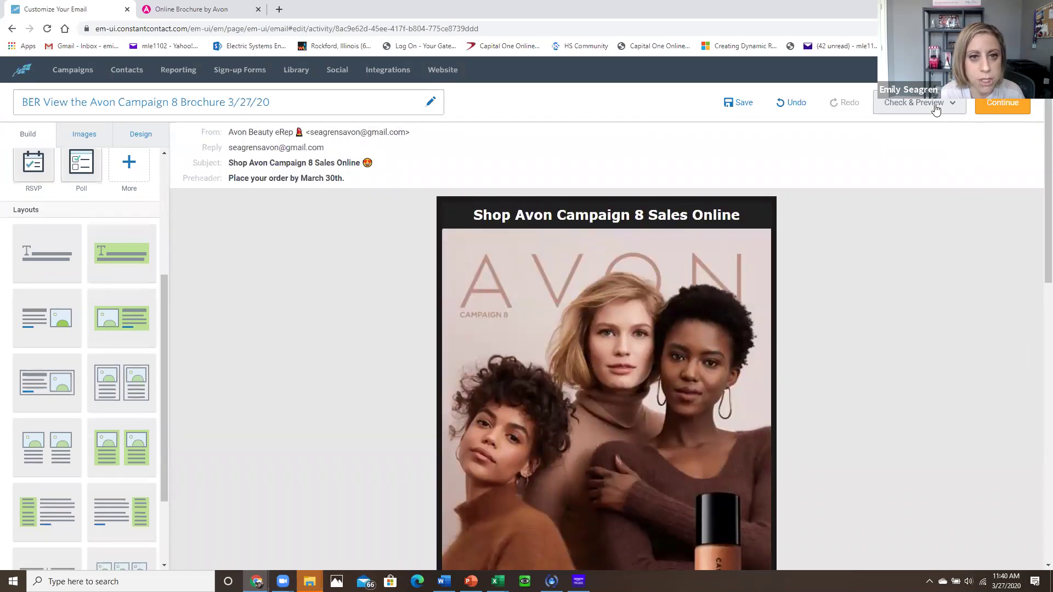
Preview the email and test the brochure cover image's link, closing the page it opens
{"action": "left_click", "coordinate": [879, 109]}
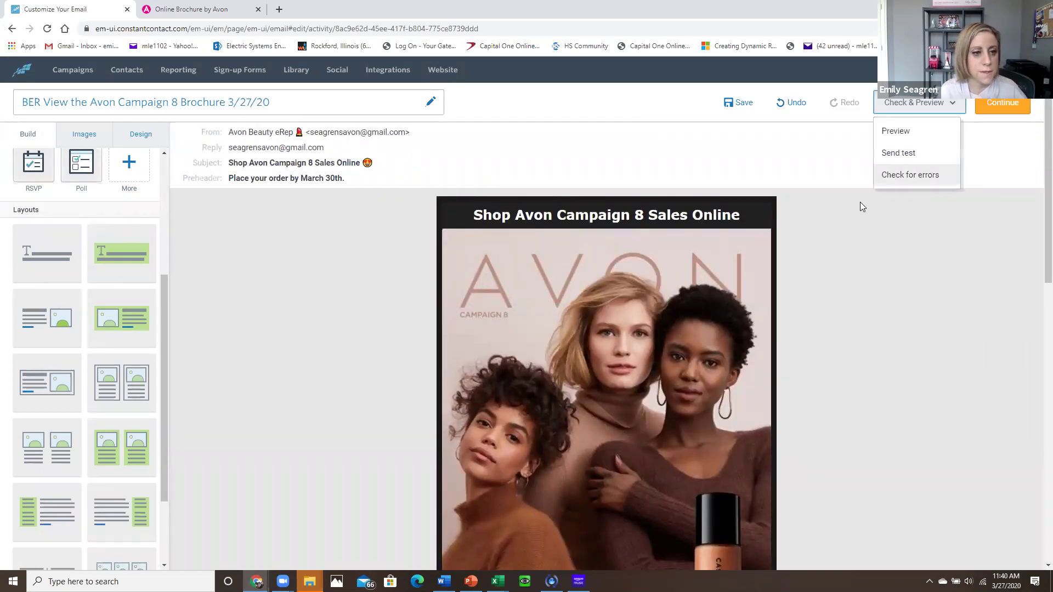
{"action": "left_click", "coordinate": [890, 134]}
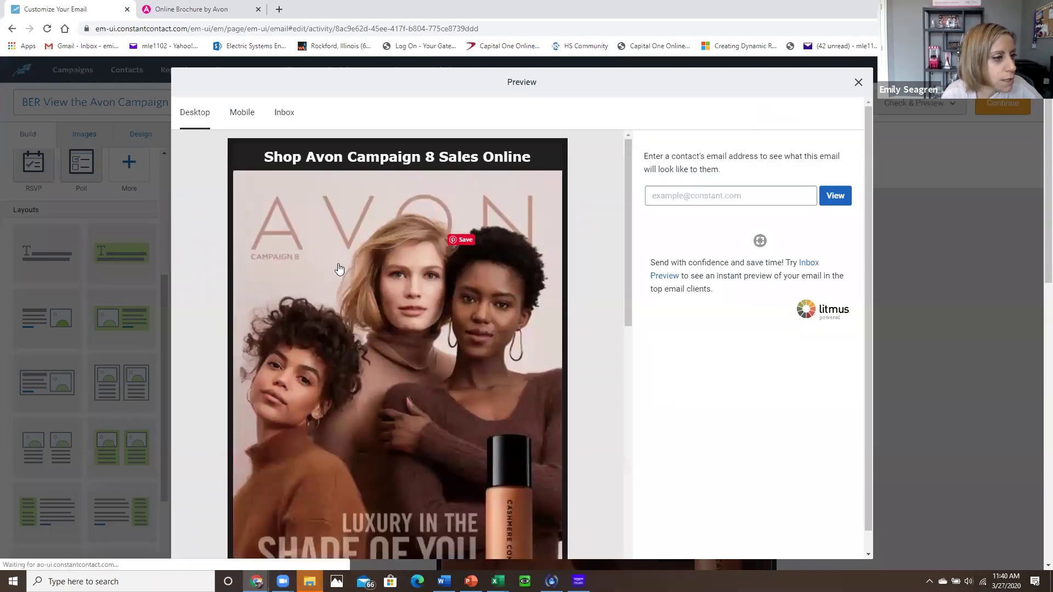
{"action": "left_click", "coordinate": [415, 272]}
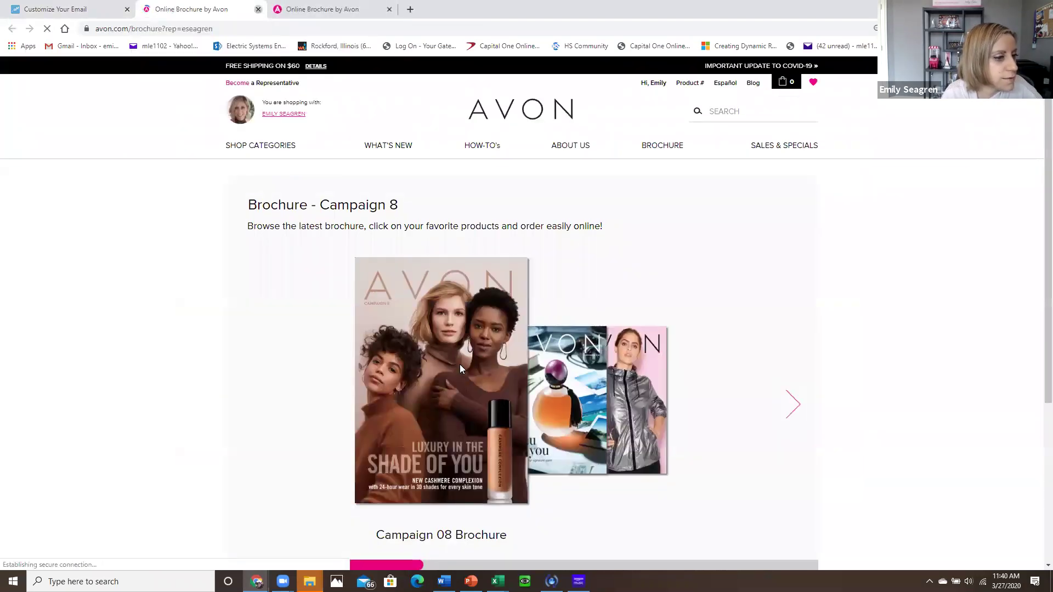
{"action": "left_click", "coordinate": [258, 10]}
Test the "Click here to shop online." link, the Shop Now button and the recruiting headline link in the email preview
{"action": "scroll", "coordinate": [432, 347], "scroll_direction": "down", "scroll_amount": 6}
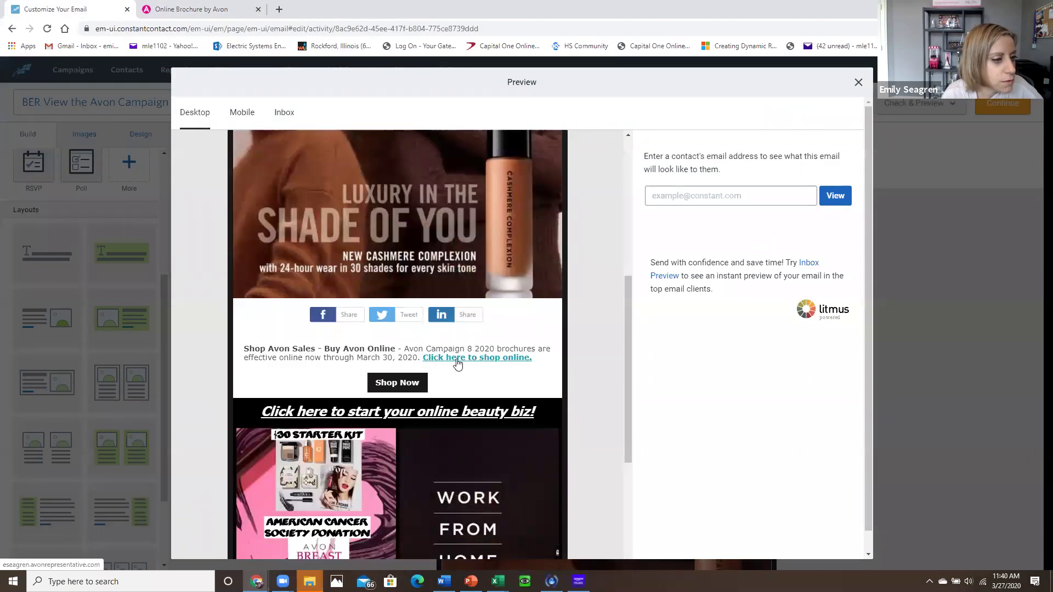
{"action": "left_click", "coordinate": [458, 360]}
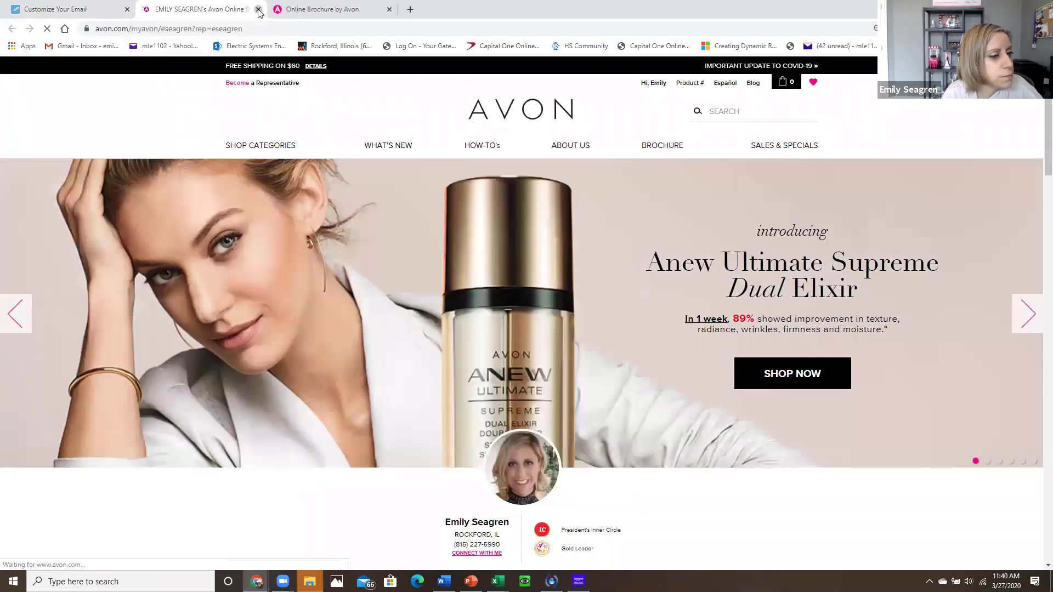
{"action": "left_click", "coordinate": [259, 9]}
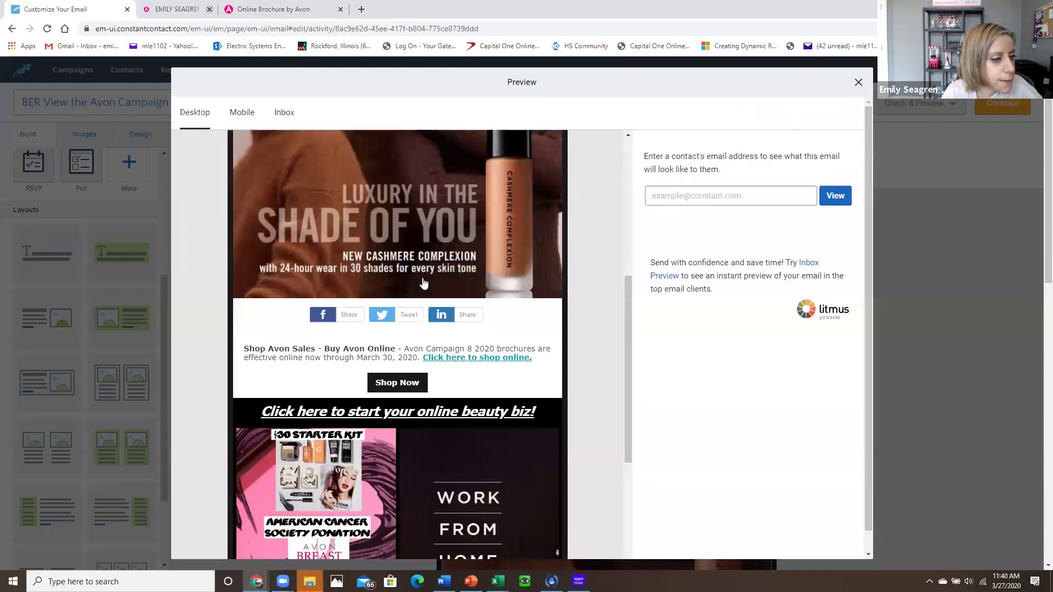
{"action": "left_click", "coordinate": [407, 383]}
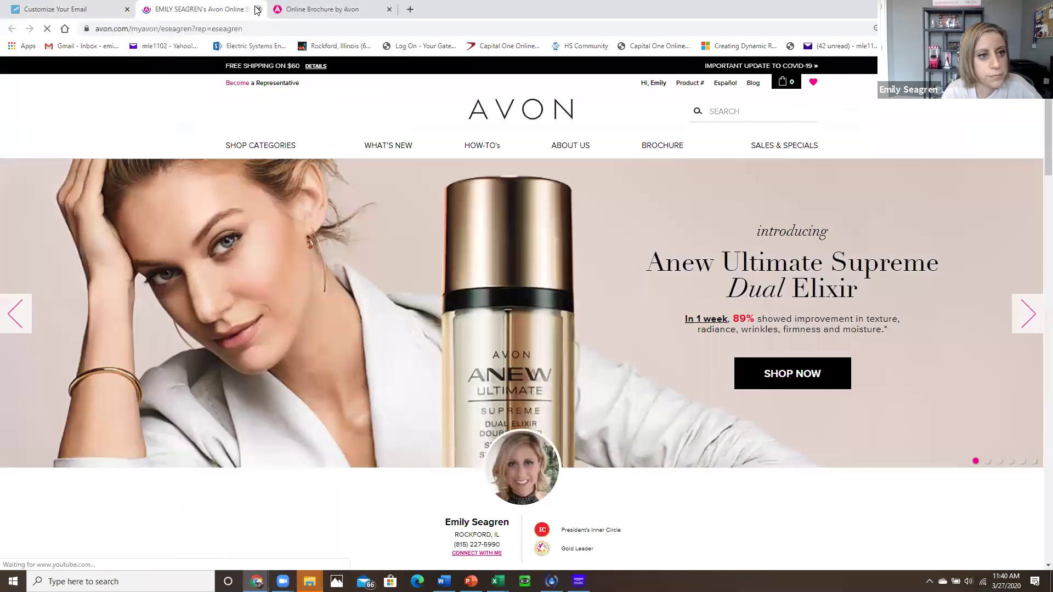
{"action": "key", "text": "ctrl+w"}
{"action": "scroll", "coordinate": [440, 317], "scroll_direction": "down", "scroll_amount": 4}
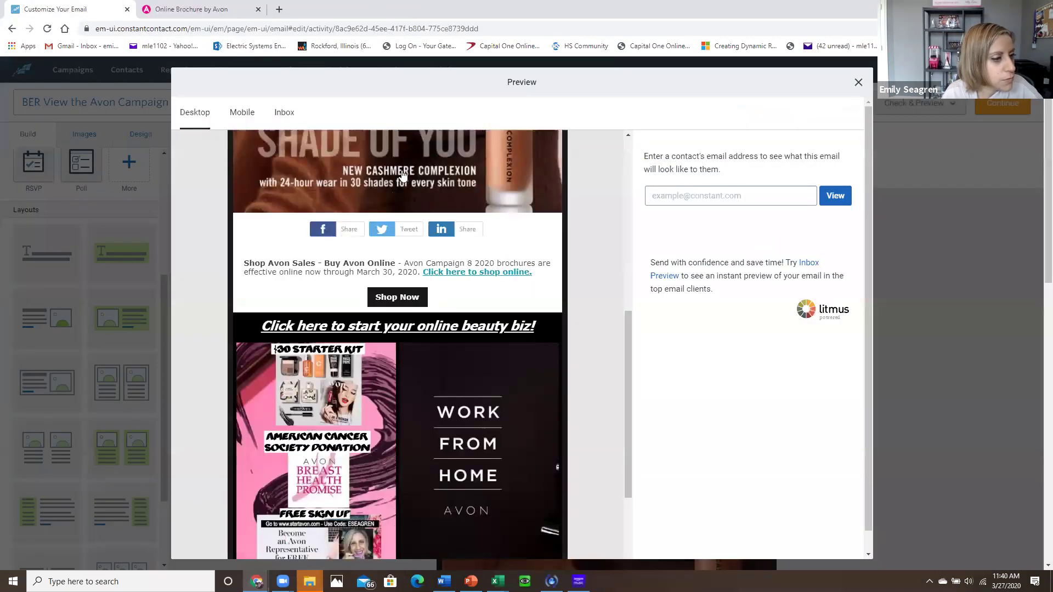
{"action": "left_click", "coordinate": [410, 195]}
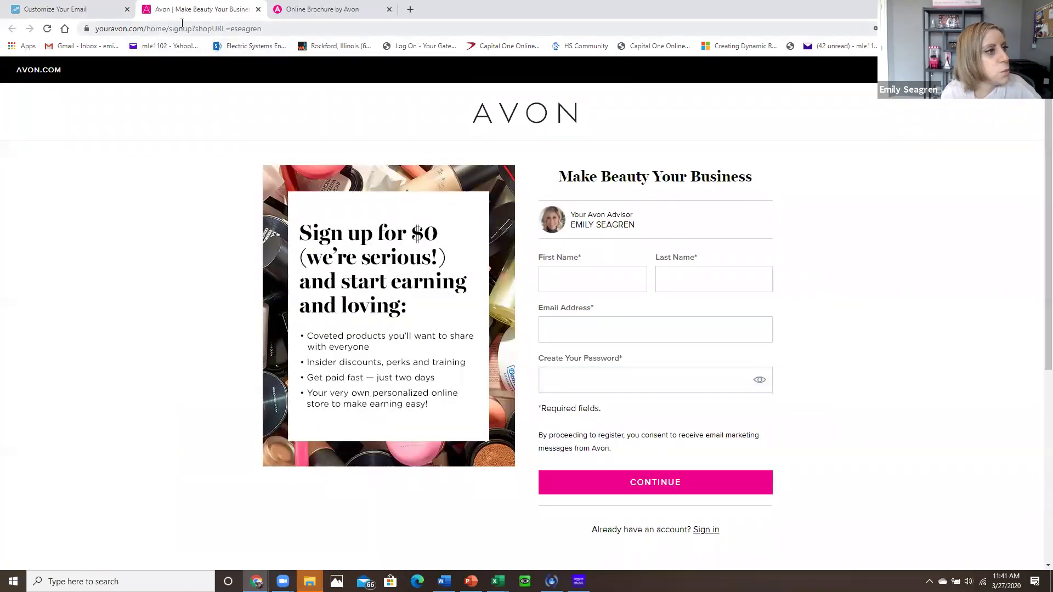
Copy the brochure page's Become a Representative link, load it in a new browser tab and continue to its sign-up form
{"action": "left_click", "coordinate": [308, 9]}
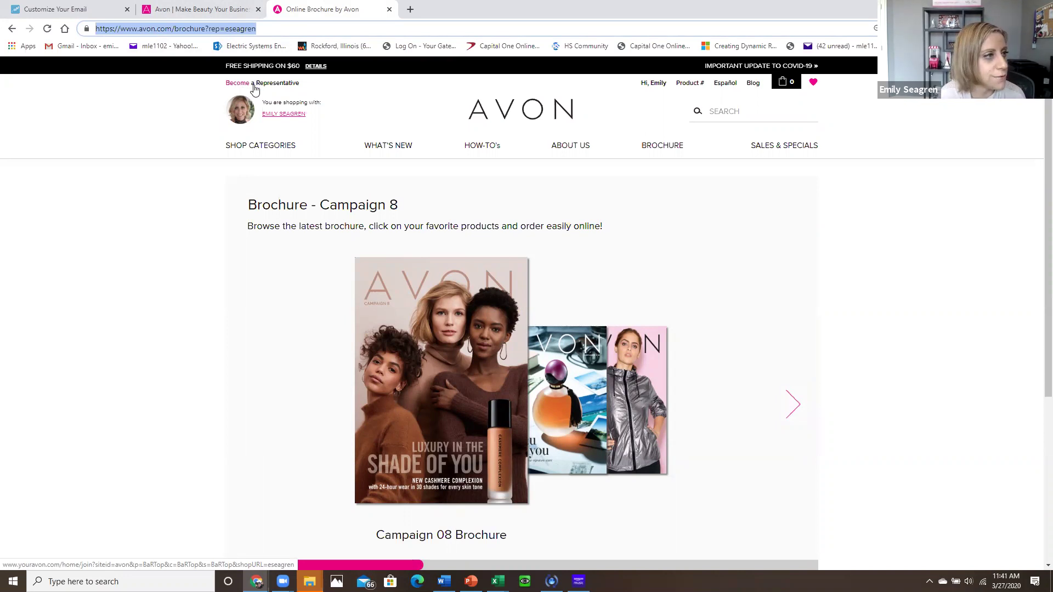
{"action": "right_click", "coordinate": [255, 89]}
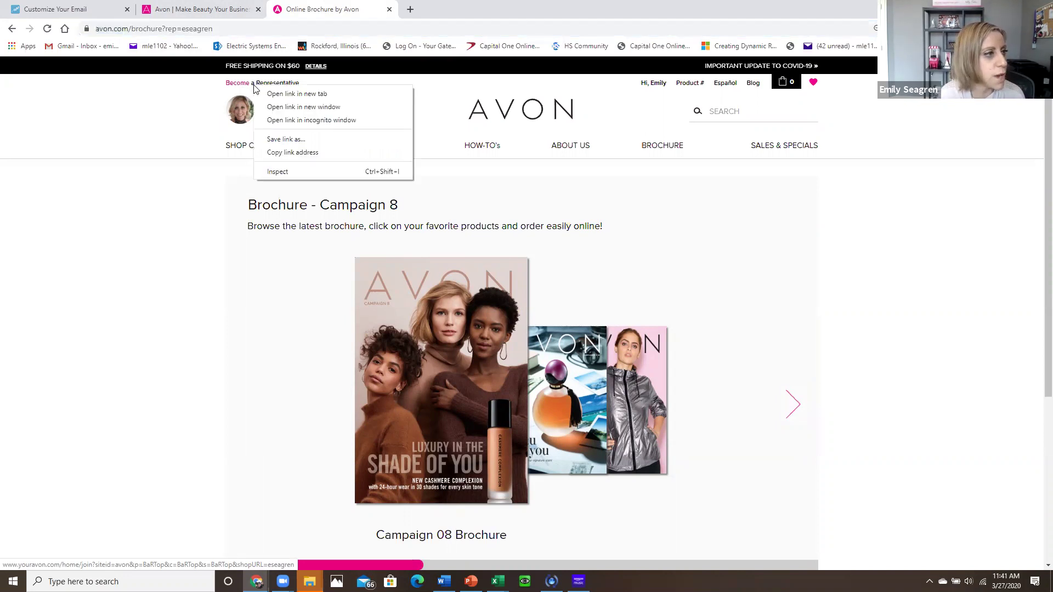
{"action": "left_click", "coordinate": [291, 153]}
{"action": "left_click", "coordinate": [409, 10]}
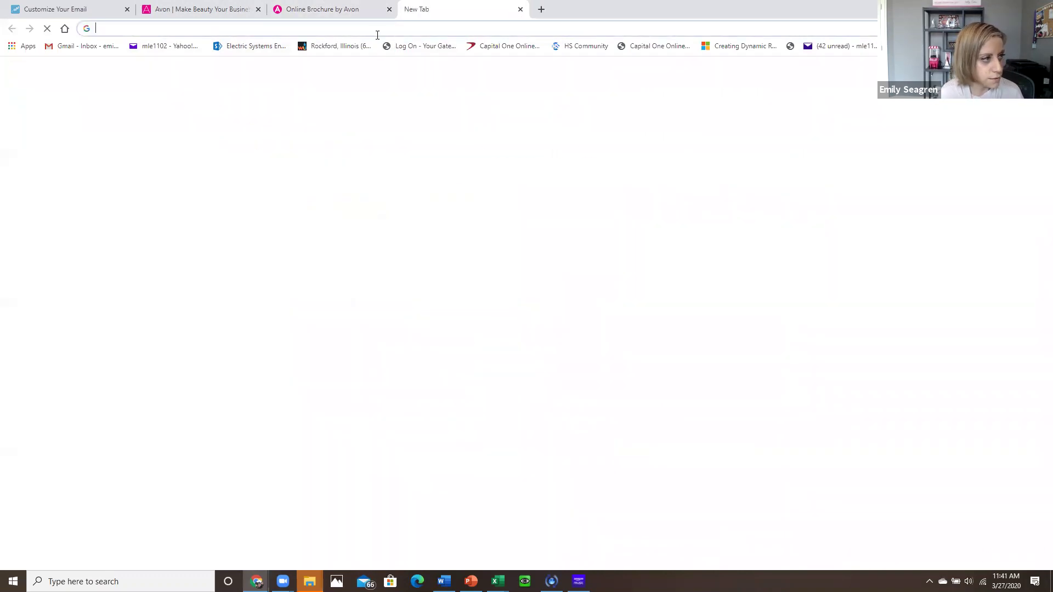
{"action": "key", "text": "ctrl+v"}
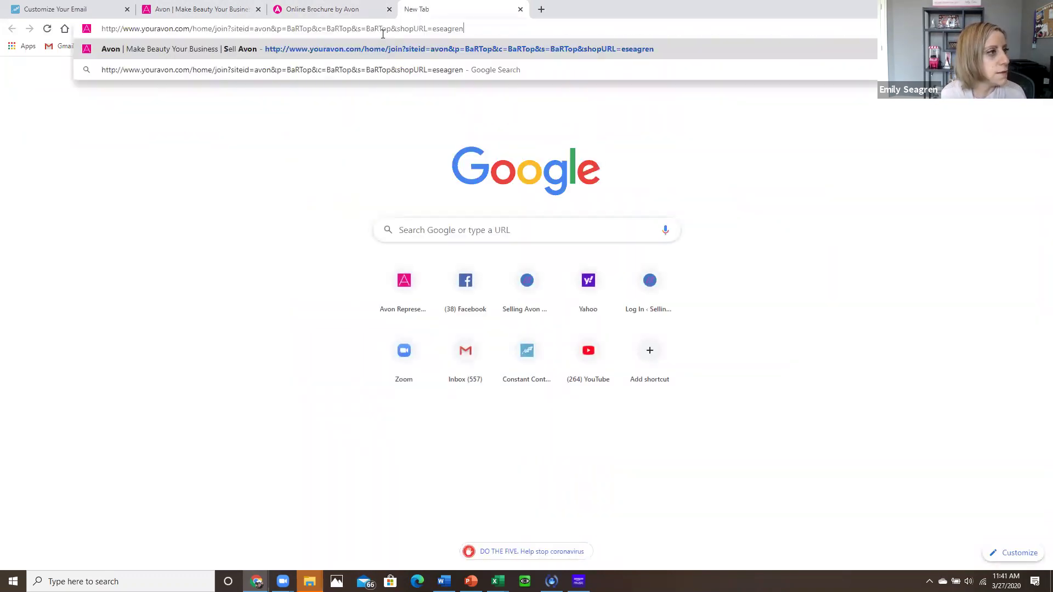
{"action": "key", "text": "Return"}
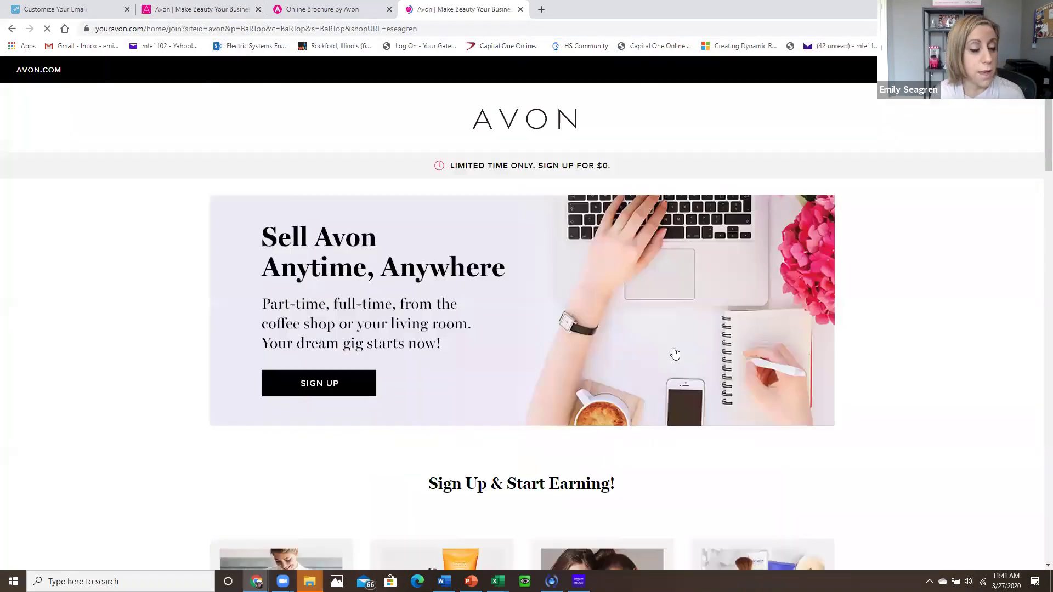
{"action": "scroll", "coordinate": [609, 299], "scroll_direction": "down", "scroll_amount": 4}
{"action": "scroll", "coordinate": [320, 282], "scroll_direction": "up", "scroll_amount": 2}
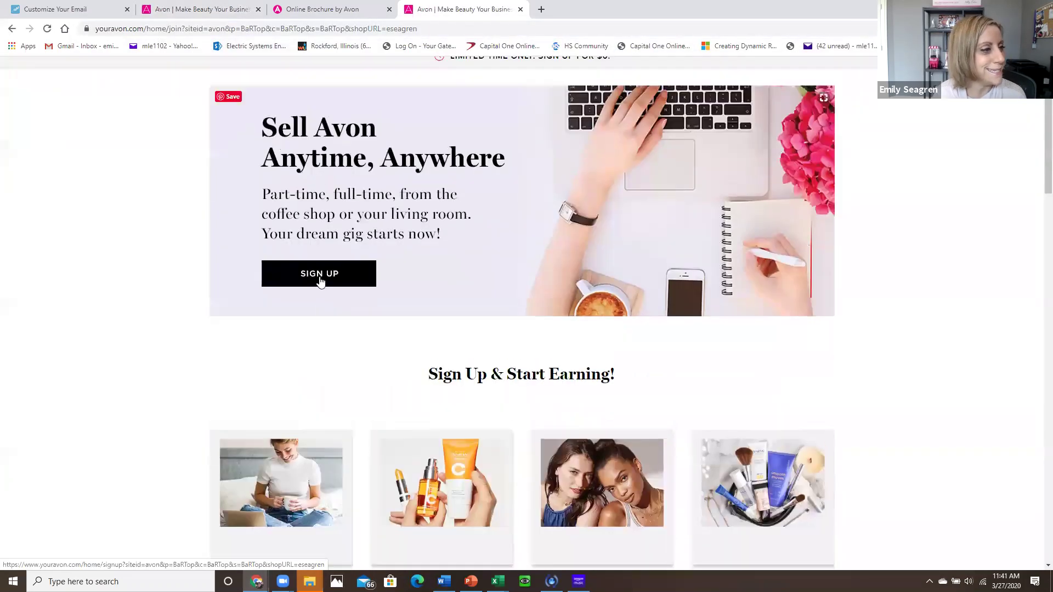
{"action": "left_click", "coordinate": [329, 280]}
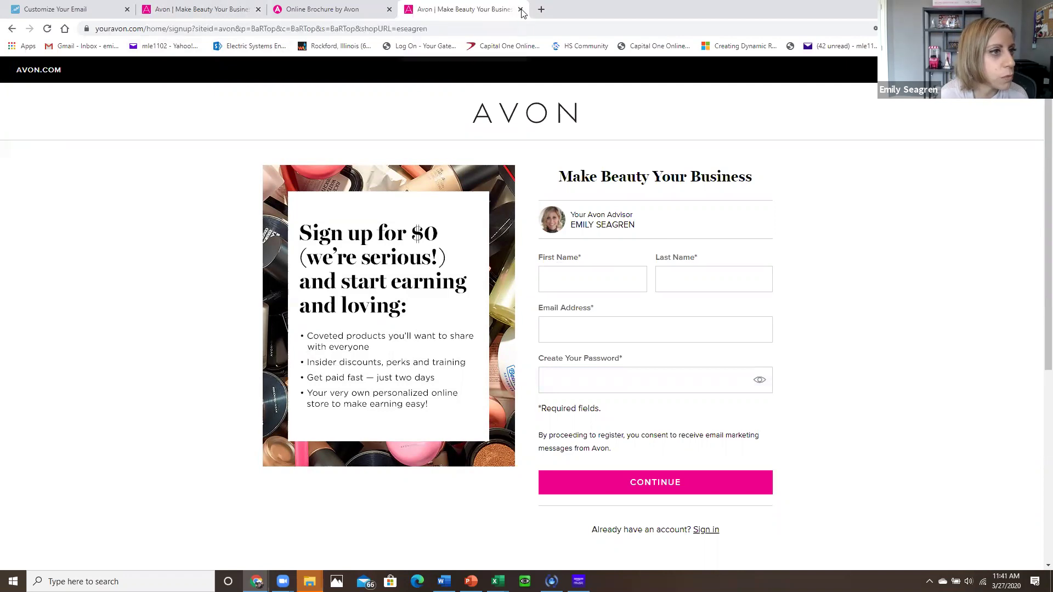
Load startavon.com in the same tab to view the generic Avon sign-up form
{"action": "left_click", "coordinate": [475, 24]}
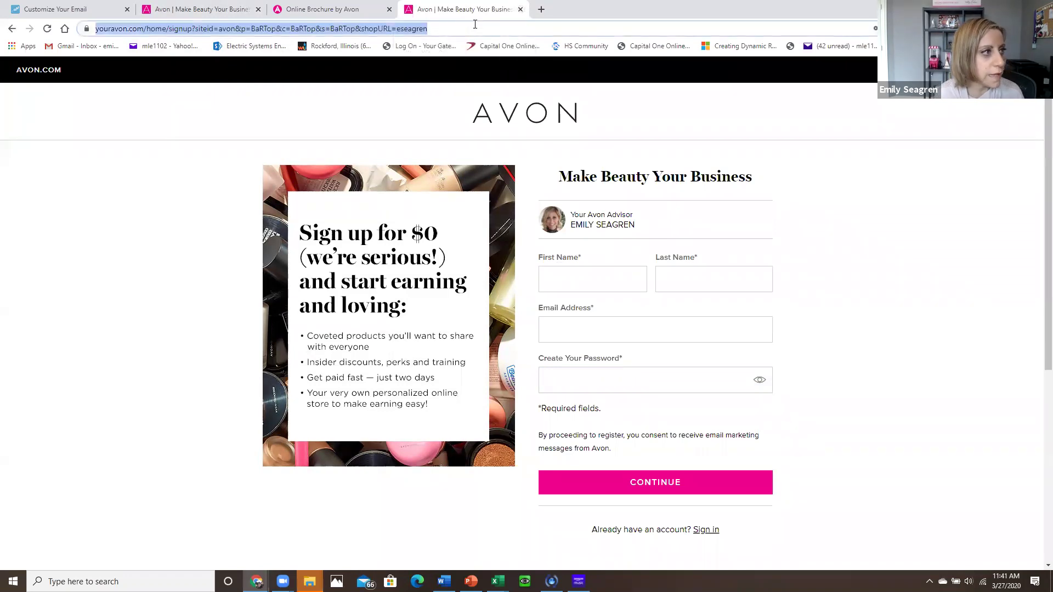
{"action": "type", "text": "startav"}
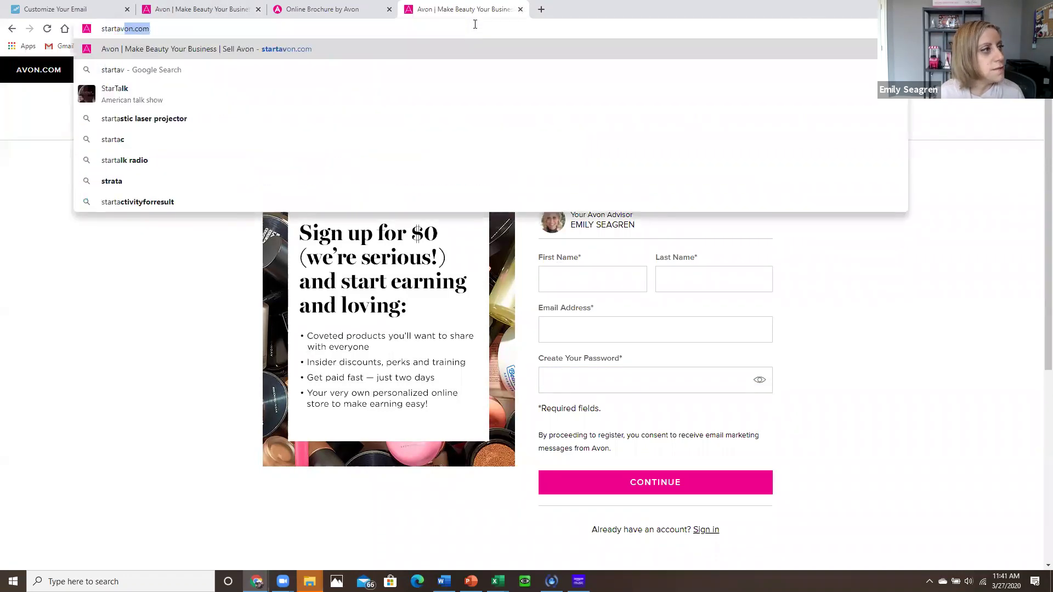
{"action": "type", "text": "on.com"}
{"action": "key", "text": "Return"}
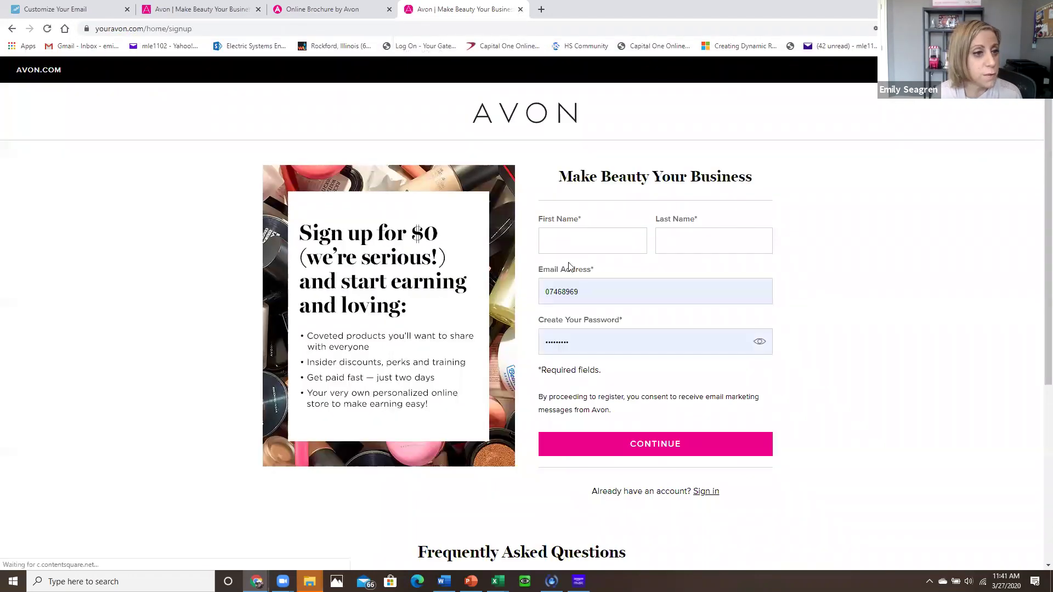
Compare the representative ID in the brochure page's address with the generic and personal sign-up pages
{"action": "left_click", "coordinate": [323, 9]}
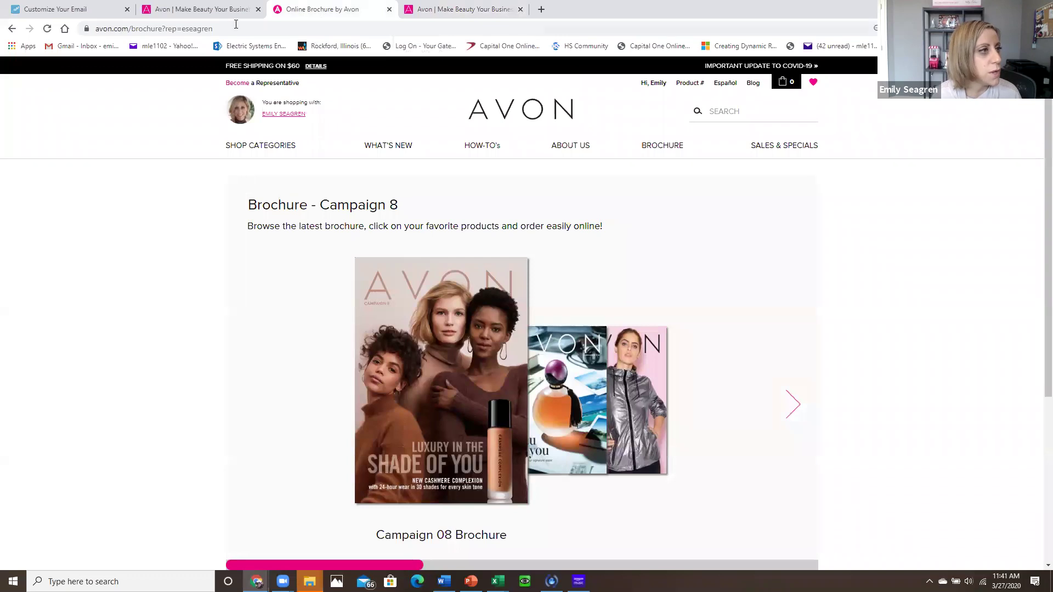
{"action": "left_click", "coordinate": [177, 28]}
{"action": "left_click_drag", "start_coordinate": [255, 28], "coordinate": [225, 28]}
{"action": "left_click", "coordinate": [441, 5]}
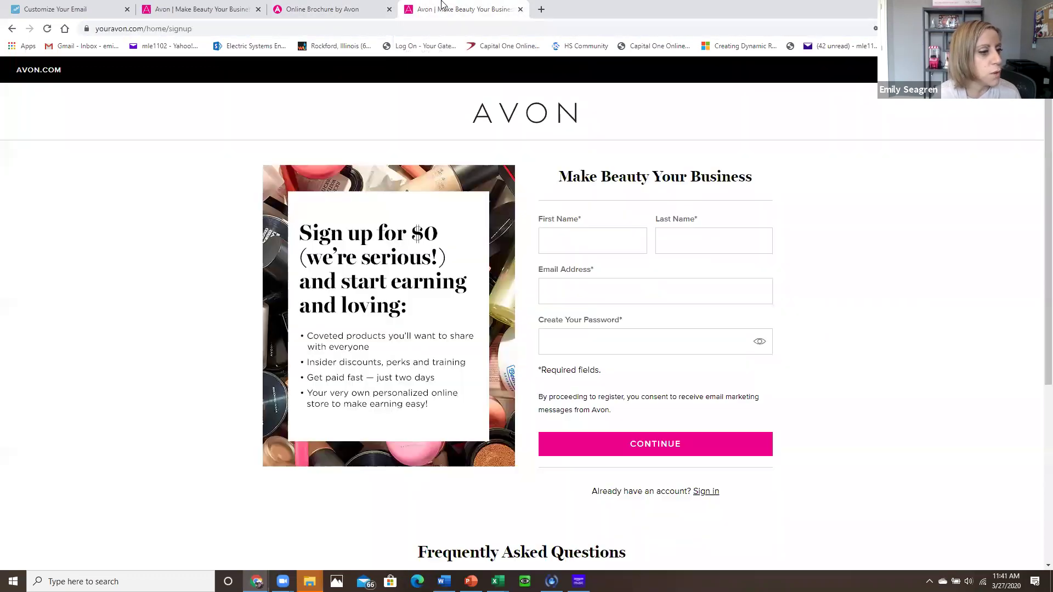
{"action": "left_click", "coordinate": [329, 9]}
{"action": "left_click", "coordinate": [168, 4]}
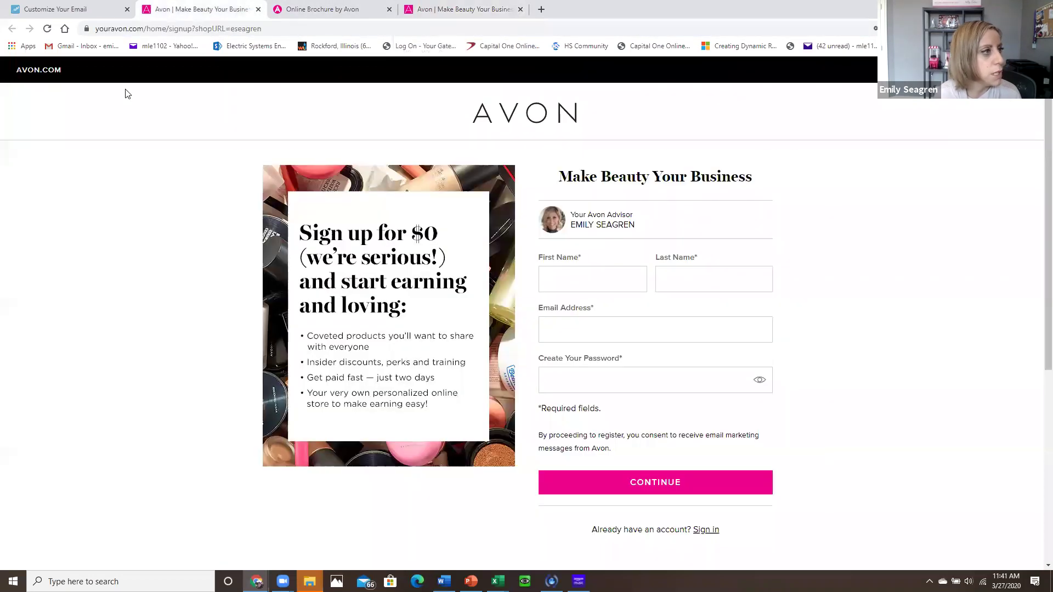
Return to the email preview, test the starter kit image's link, and close the preview
{"action": "left_click", "coordinate": [88, 7]}
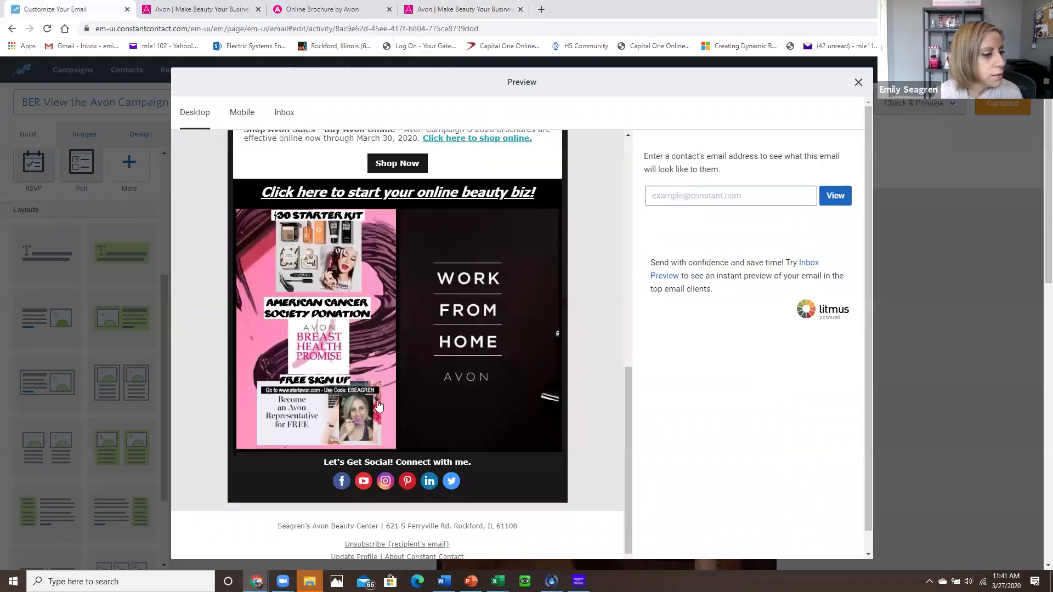
{"action": "left_click", "coordinate": [337, 252]}
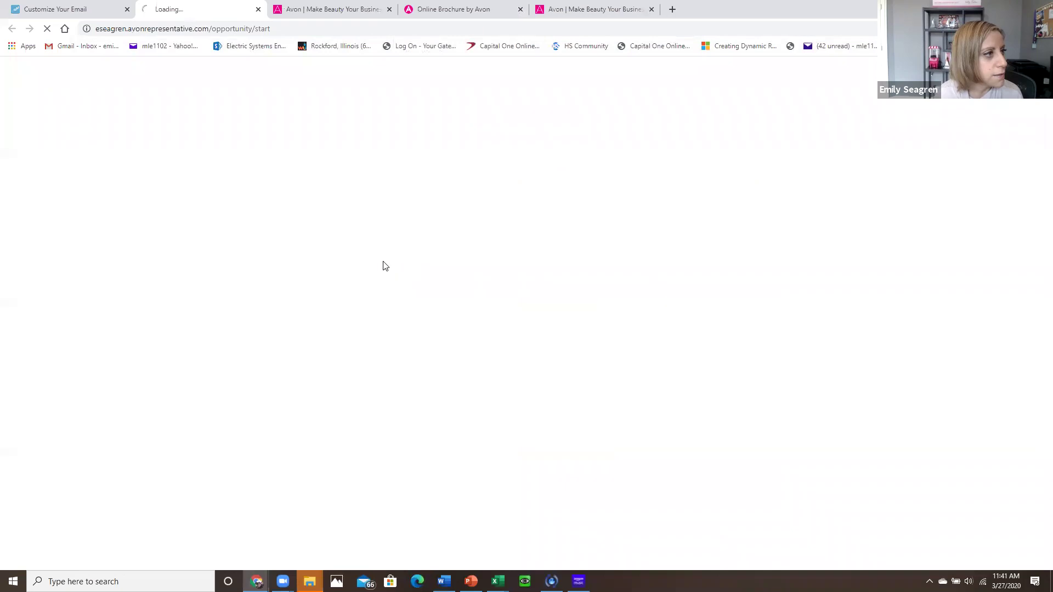
{"action": "left_click", "coordinate": [259, 10]}
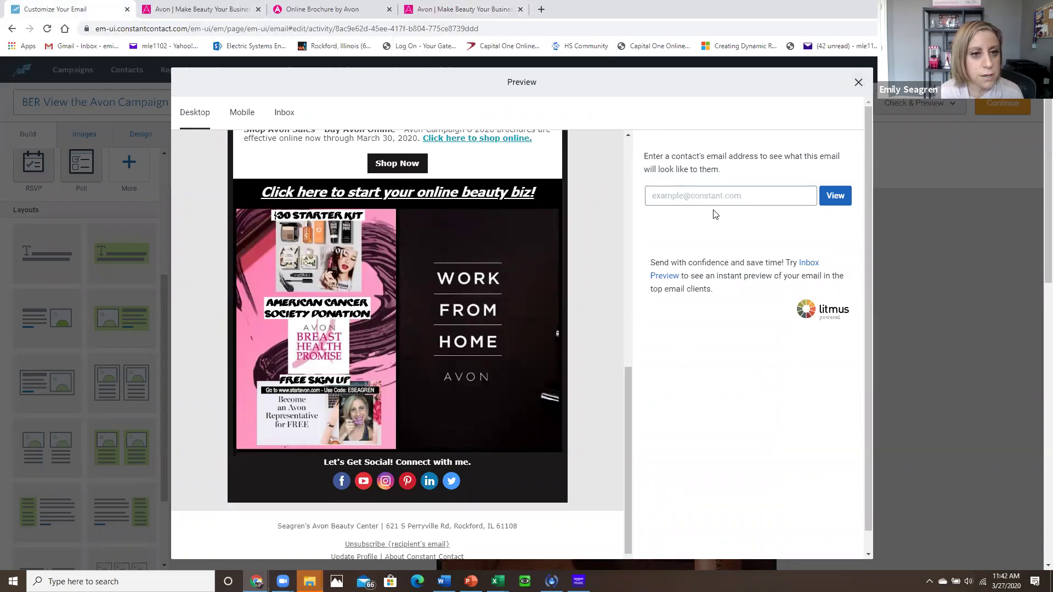
{"action": "left_click", "coordinate": [690, 196]}
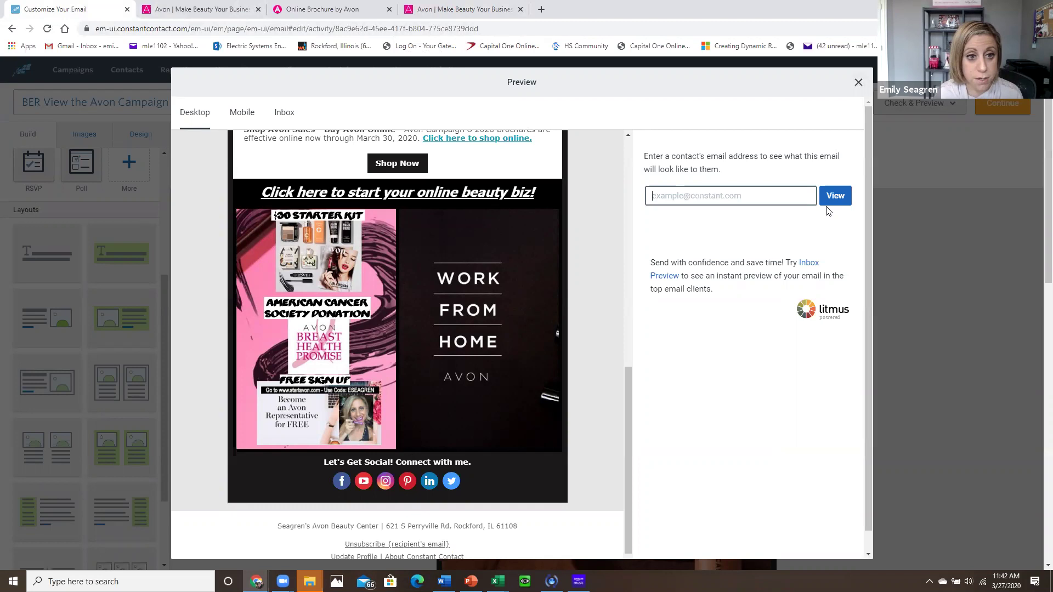
{"action": "left_click", "coordinate": [858, 83]}
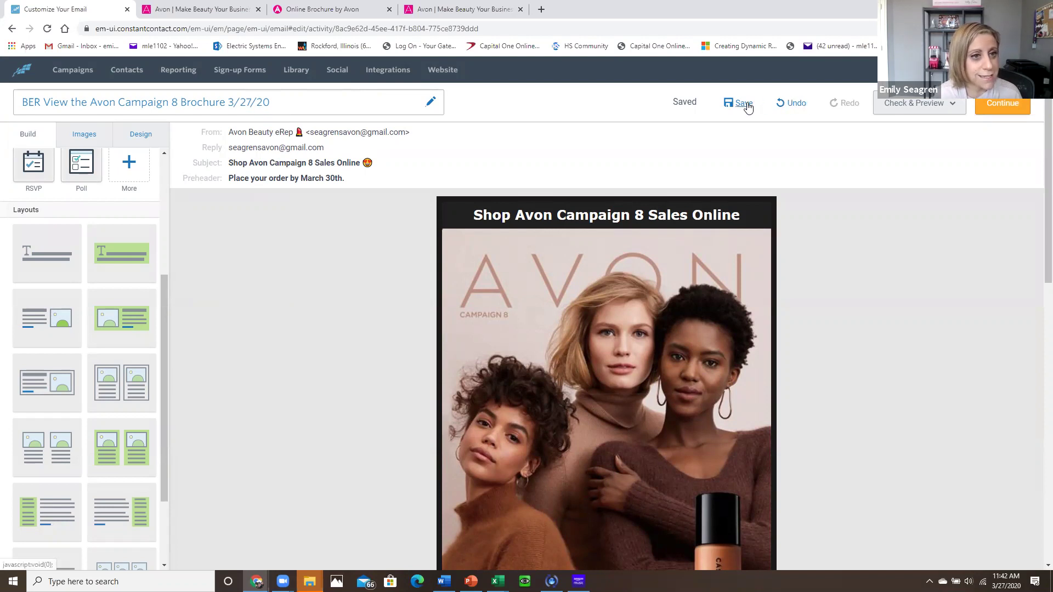
Continue from the email editor to the scheduling page and select the Beauty eRep list as recipients
{"action": "left_click", "coordinate": [986, 112]}
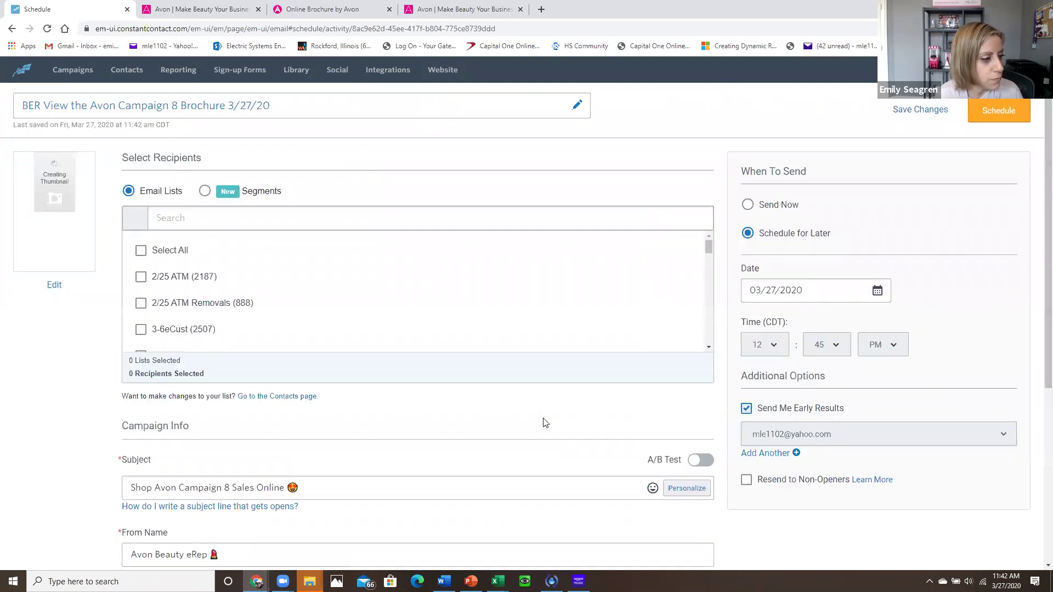
{"action": "scroll", "coordinate": [201, 289], "scroll_direction": "down", "scroll_amount": 3}
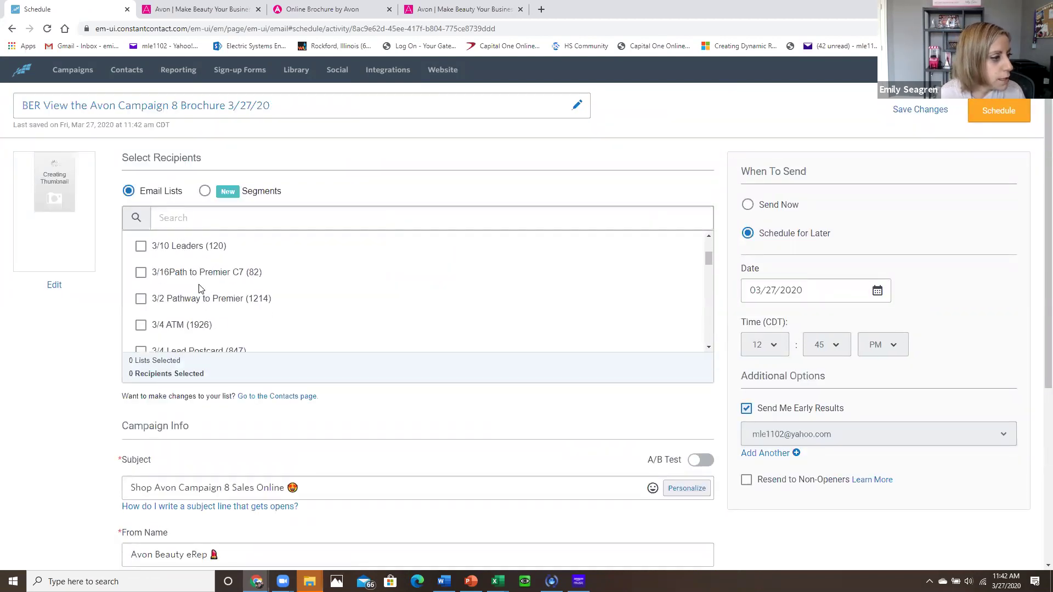
{"action": "scroll", "coordinate": [200, 289], "scroll_direction": "down", "scroll_amount": 2}
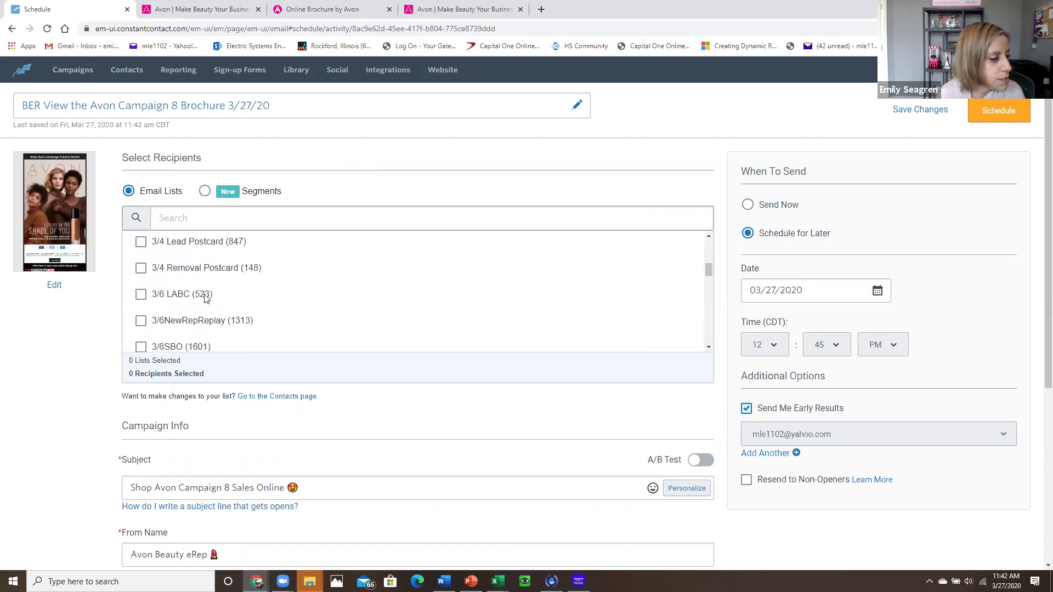
{"action": "scroll", "coordinate": [205, 297], "scroll_direction": "down", "scroll_amount": 6}
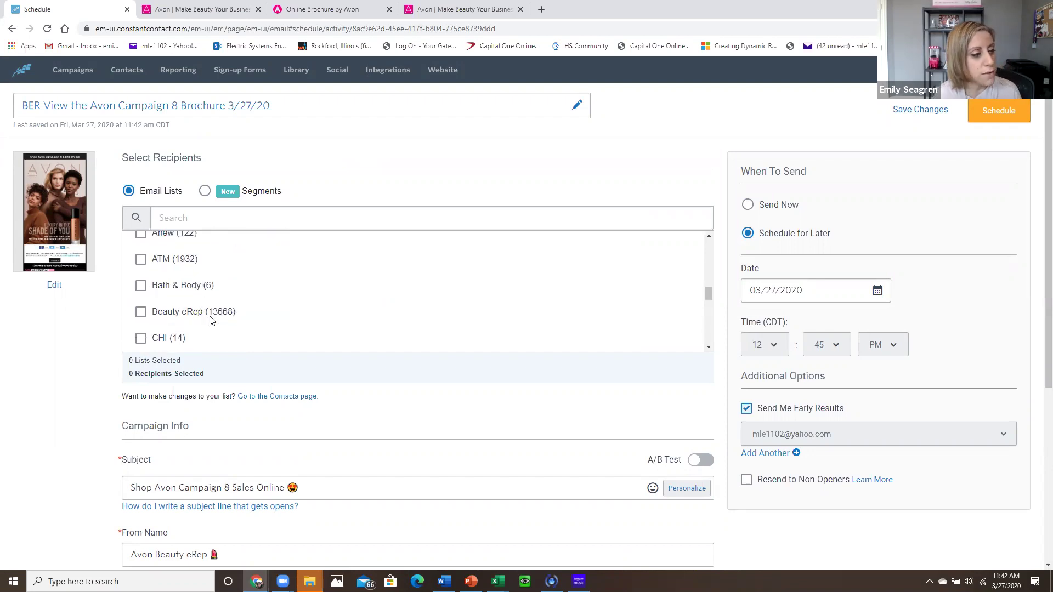
{"action": "left_click", "coordinate": [209, 318]}
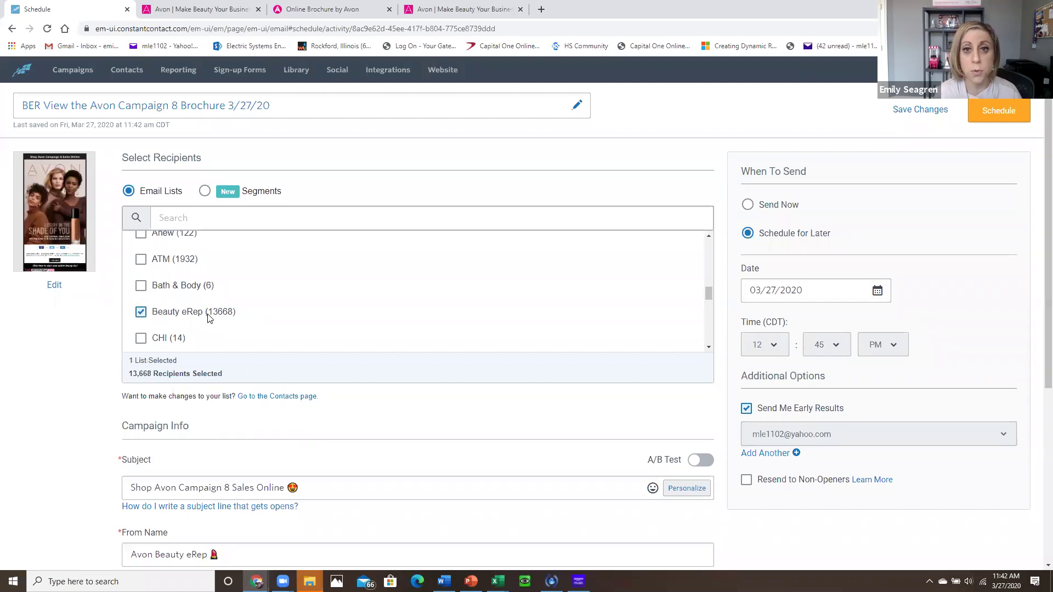
Add the Selling Beauty Online and Removals over 1 Yr lists to the email's recipients
{"action": "scroll", "coordinate": [209, 318], "scroll_direction": "down", "scroll_amount": 8}
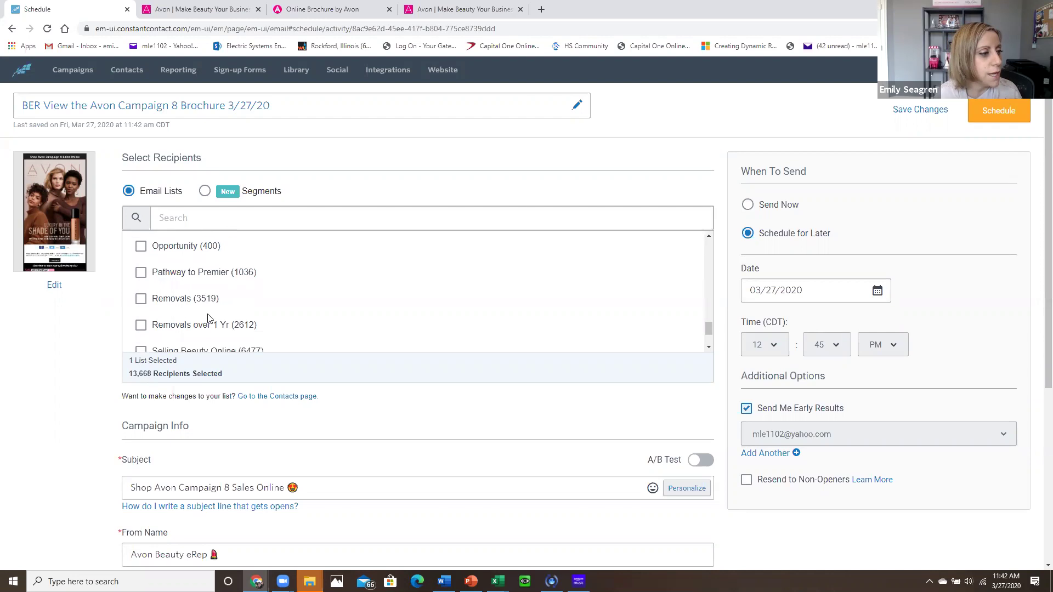
{"action": "scroll", "coordinate": [209, 318], "scroll_direction": "down", "scroll_amount": 2}
{"action": "left_click", "coordinate": [216, 291]}
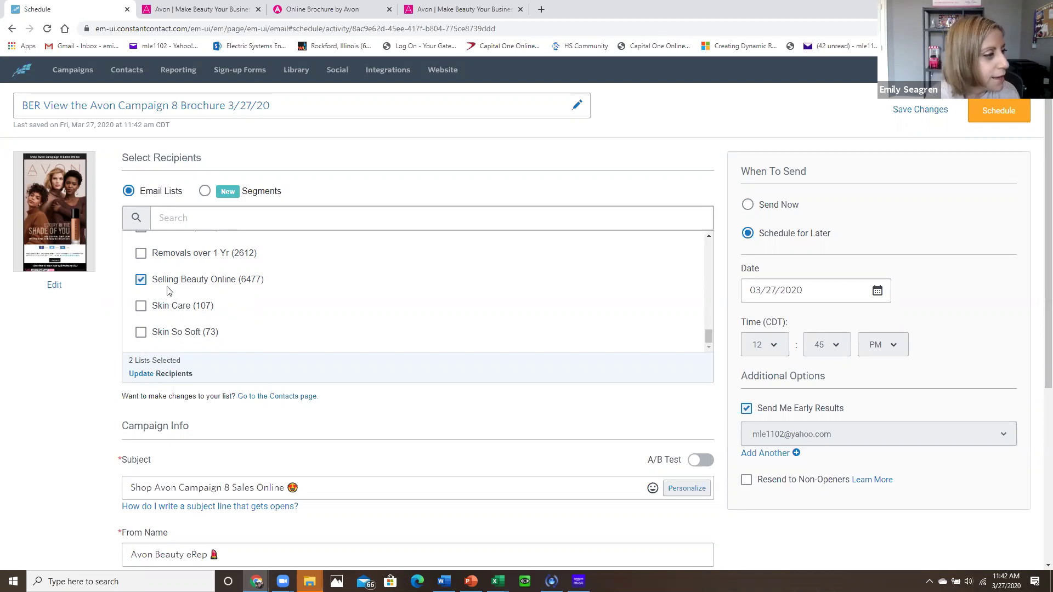
{"action": "left_click", "coordinate": [191, 261]}
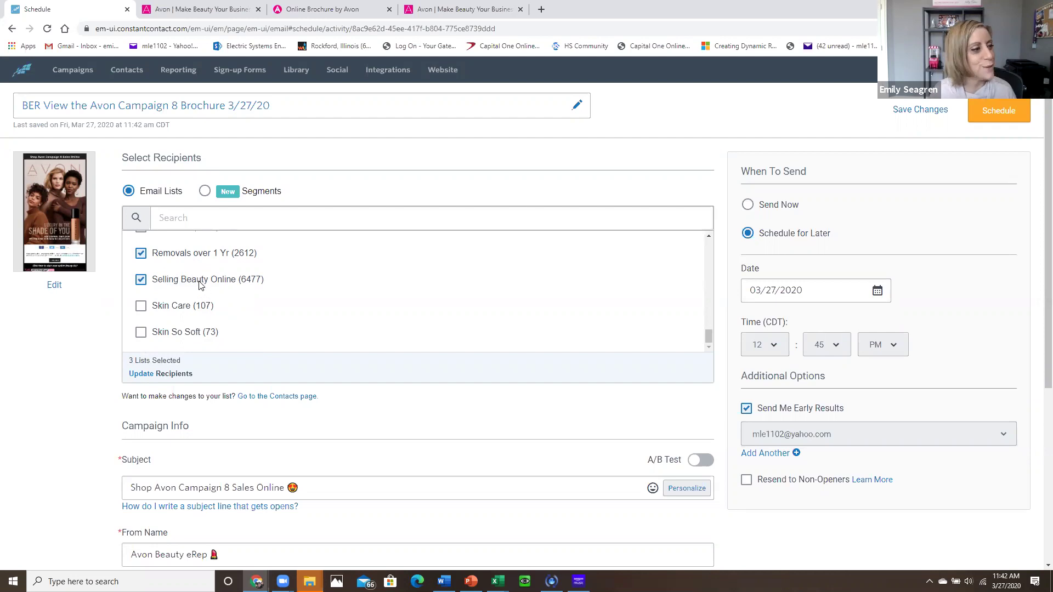
{"action": "scroll", "coordinate": [199, 285], "scroll_direction": "up", "scroll_amount": 2}
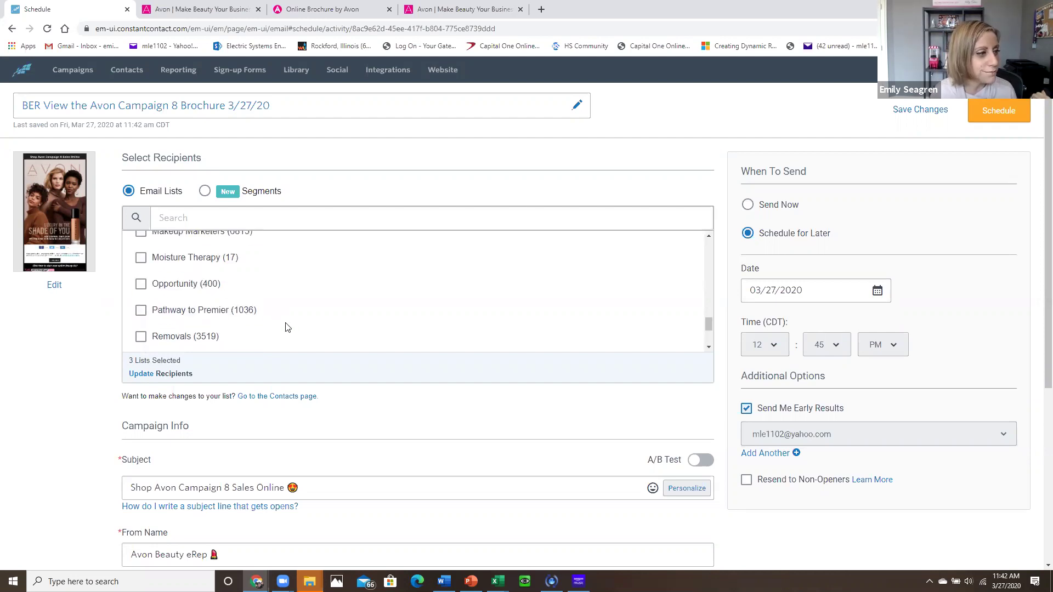
{"action": "scroll", "coordinate": [285, 327], "scroll_direction": "down", "scroll_amount": 2}
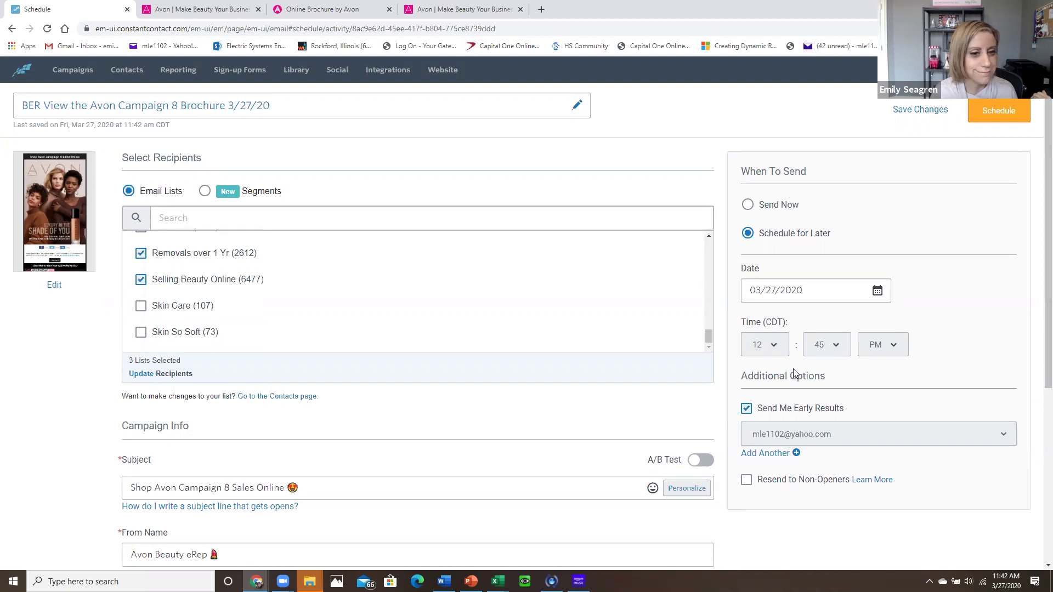
Set the campaign to send immediately, review its recipients and campaign info, and send the email
{"action": "left_click", "coordinate": [748, 206]}
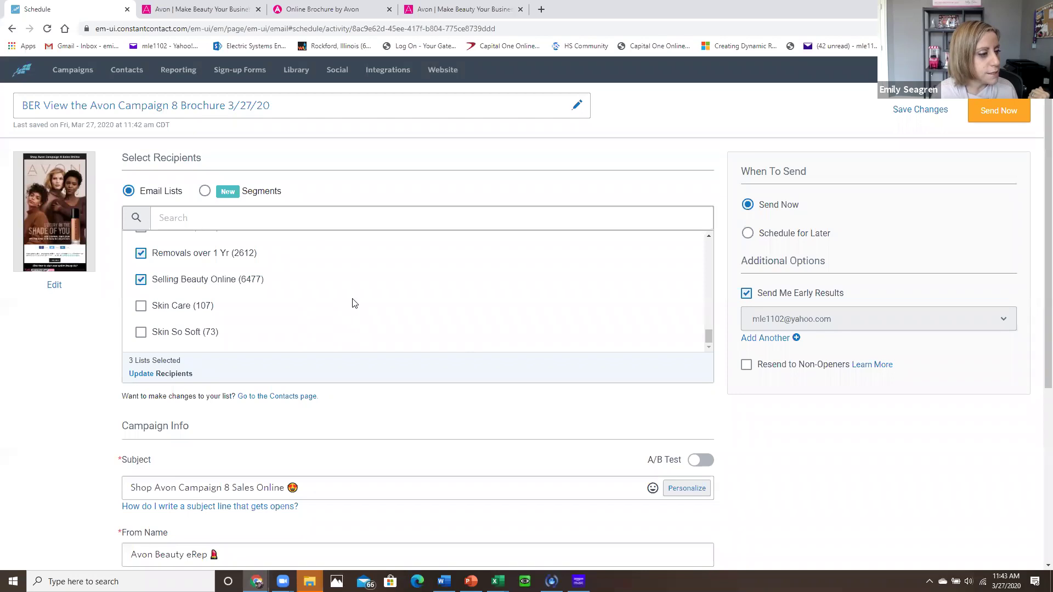
{"action": "scroll", "coordinate": [354, 303], "scroll_direction": "up", "scroll_amount": 5}
{"action": "scroll", "coordinate": [354, 302], "scroll_direction": "up", "scroll_amount": 5}
{"action": "scroll", "coordinate": [353, 301], "scroll_direction": "down", "scroll_amount": 8}
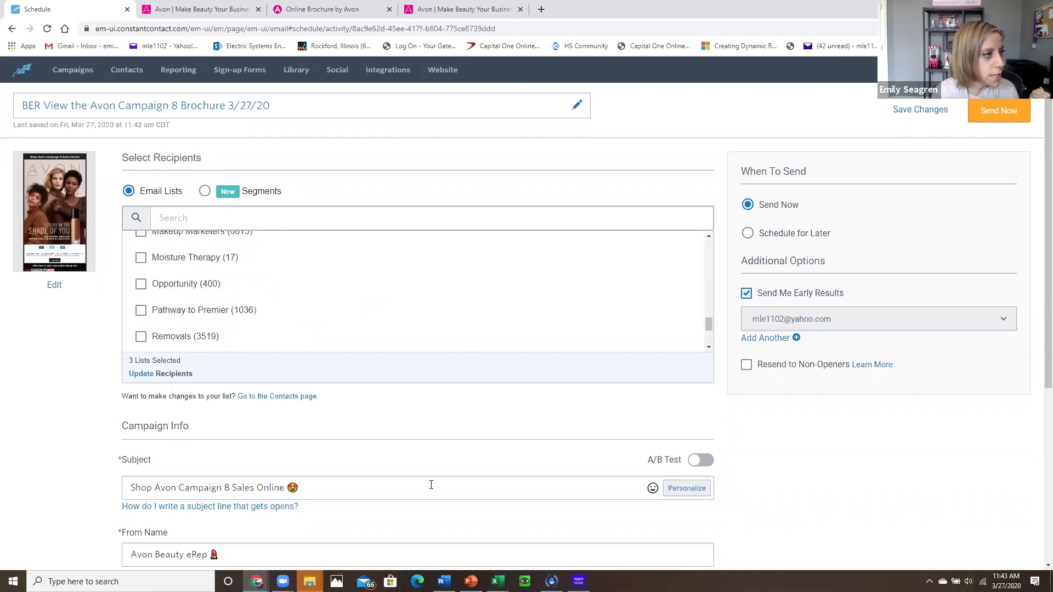
{"action": "scroll", "coordinate": [422, 444], "scroll_direction": "down", "scroll_amount": 3}
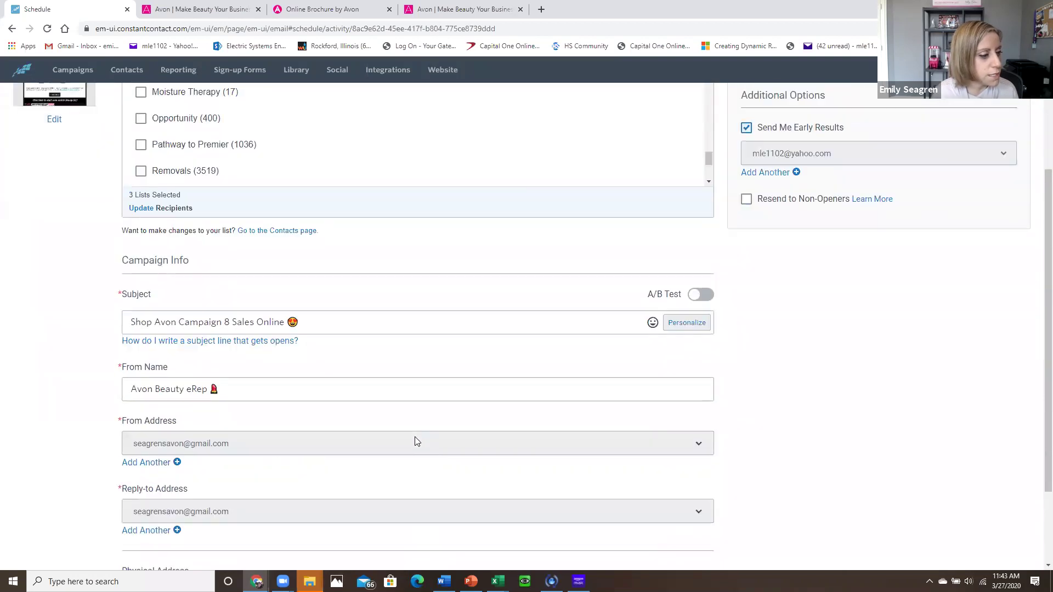
{"action": "scroll", "coordinate": [415, 441], "scroll_direction": "up", "scroll_amount": 3}
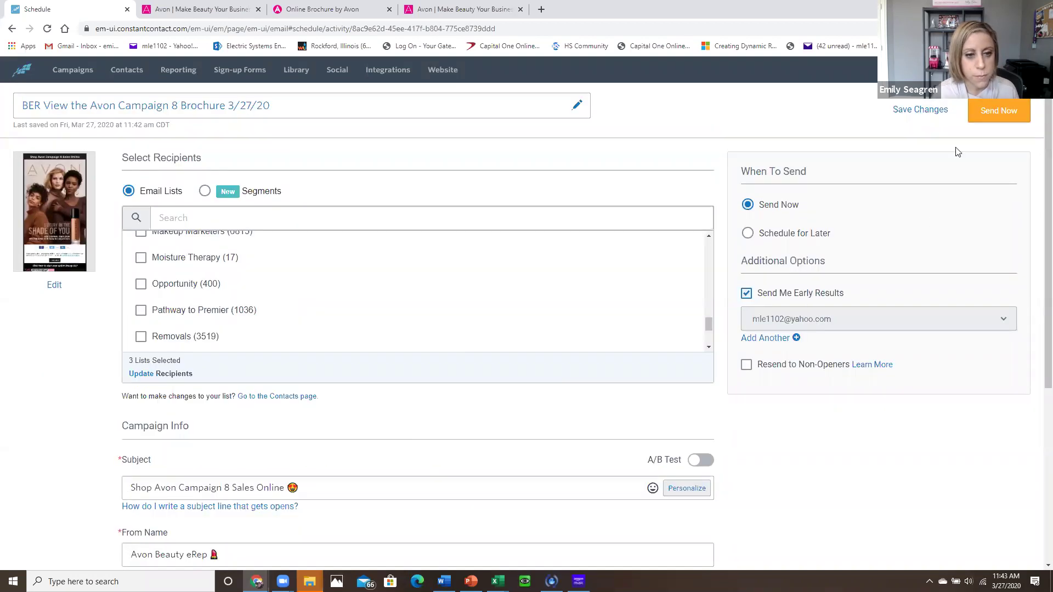
{"action": "left_click", "coordinate": [1015, 115]}
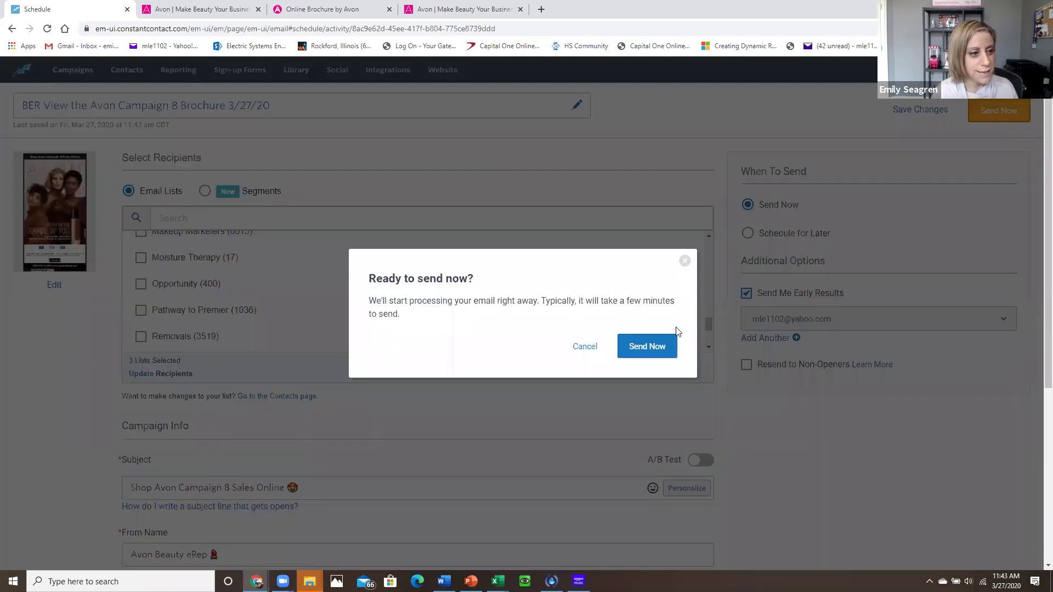
{"action": "left_click", "coordinate": [673, 349]}
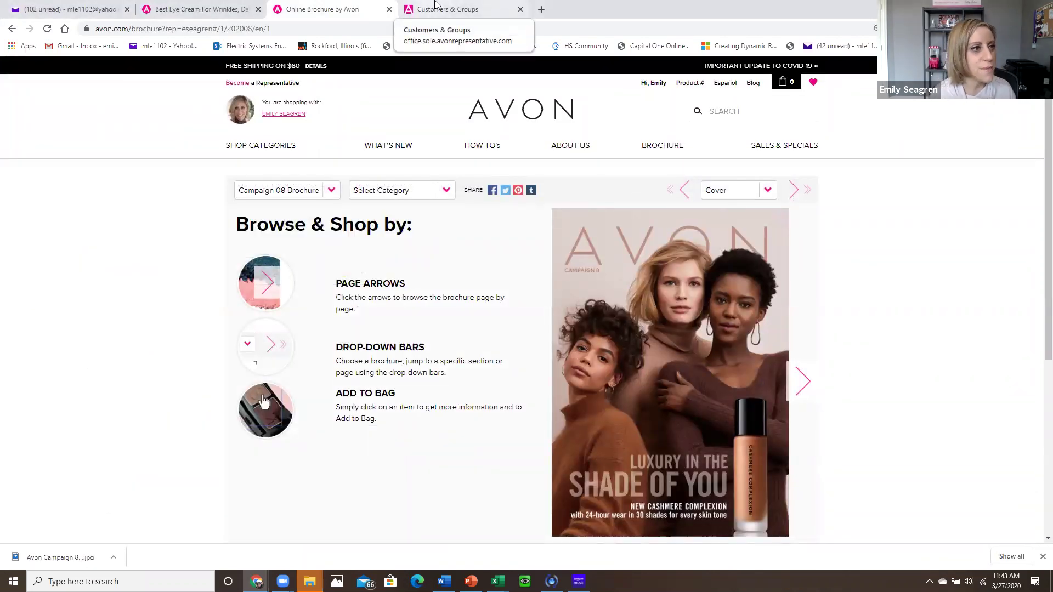
Look through the other browser window's open Customers & Groups, online brochure, eye cream and Yahoo Mail pages
{"action": "left_click", "coordinate": [435, 7]}
{"action": "left_click", "coordinate": [334, 9]}
{"action": "left_click", "coordinate": [230, 9]}
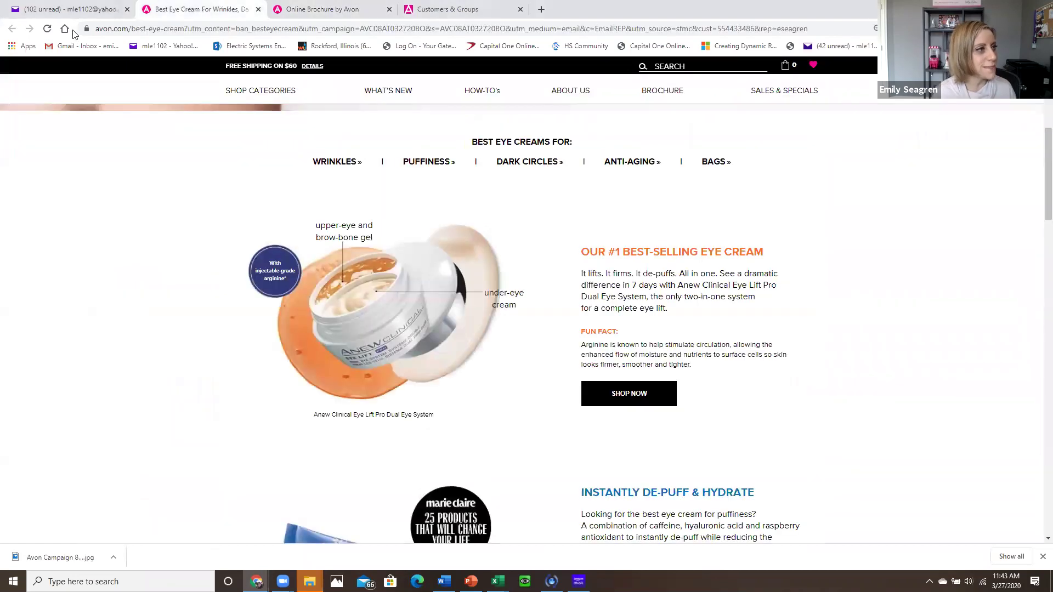
{"action": "left_click", "coordinate": [72, 9]}
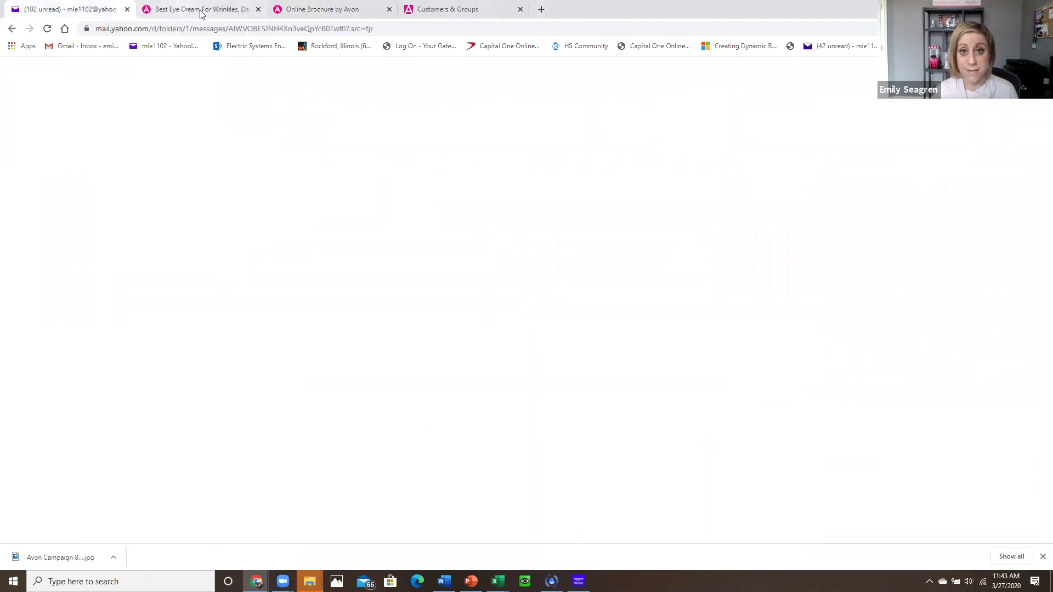